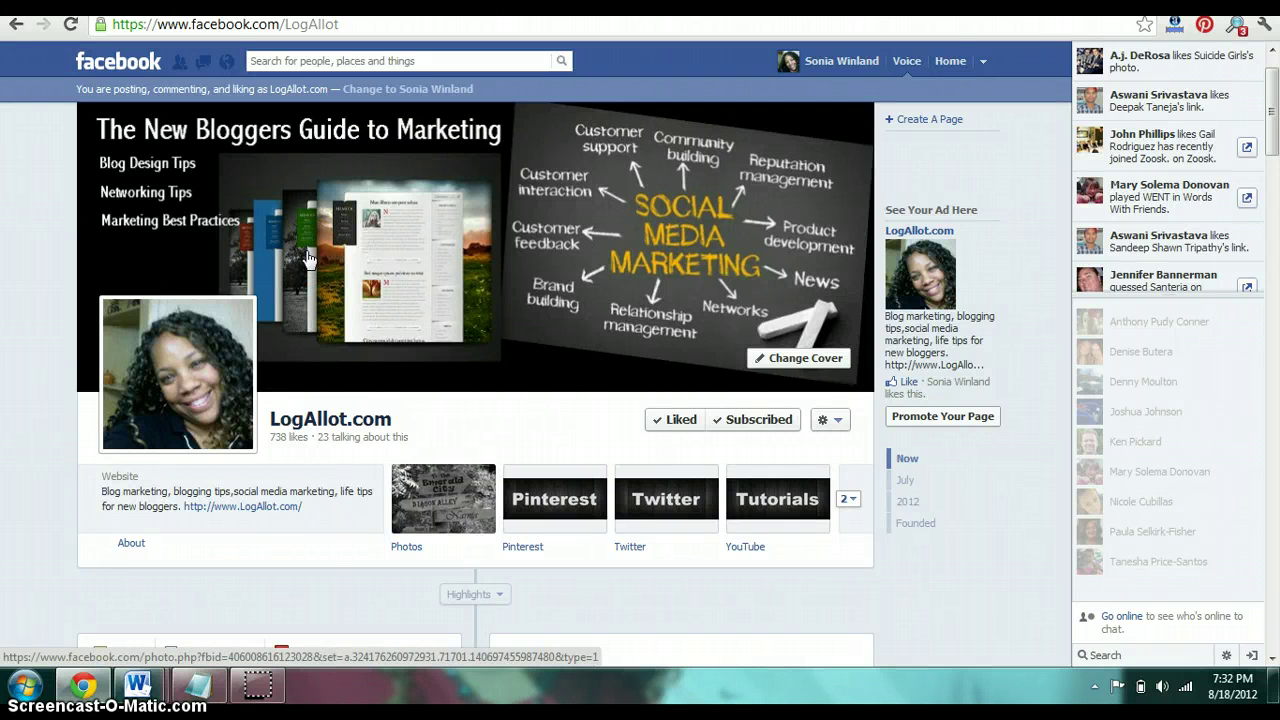
- Search Facebook for 'sit' and pick the SITS page from the results
click(310, 272)
click(365, 61)
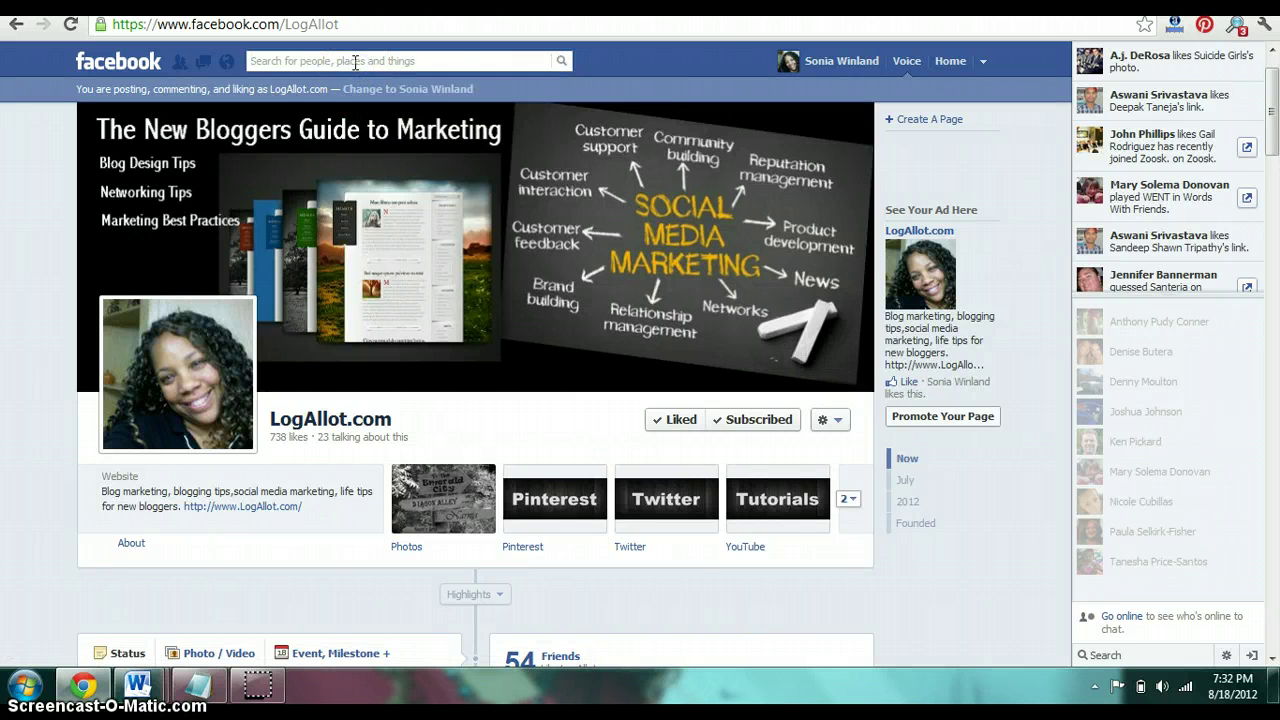
text(sit)
click(346, 59)
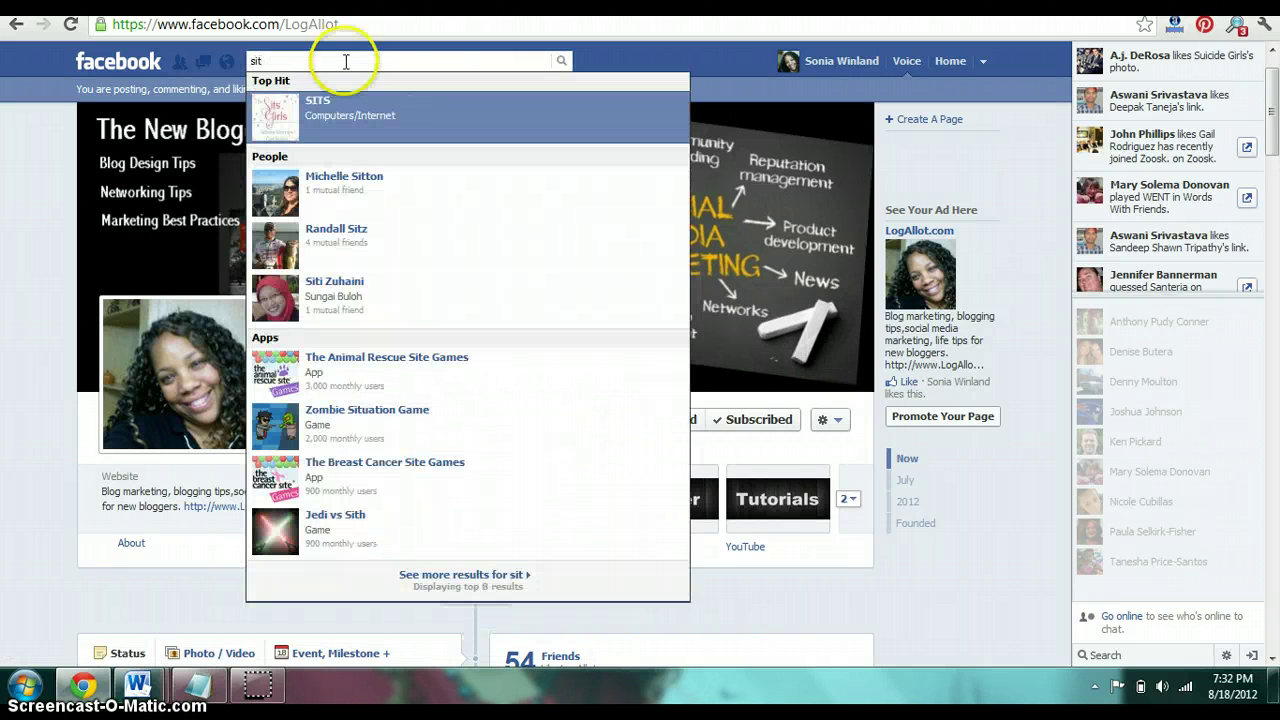
- Open the SITS page and expand its full set of app tiles
click(310, 110)
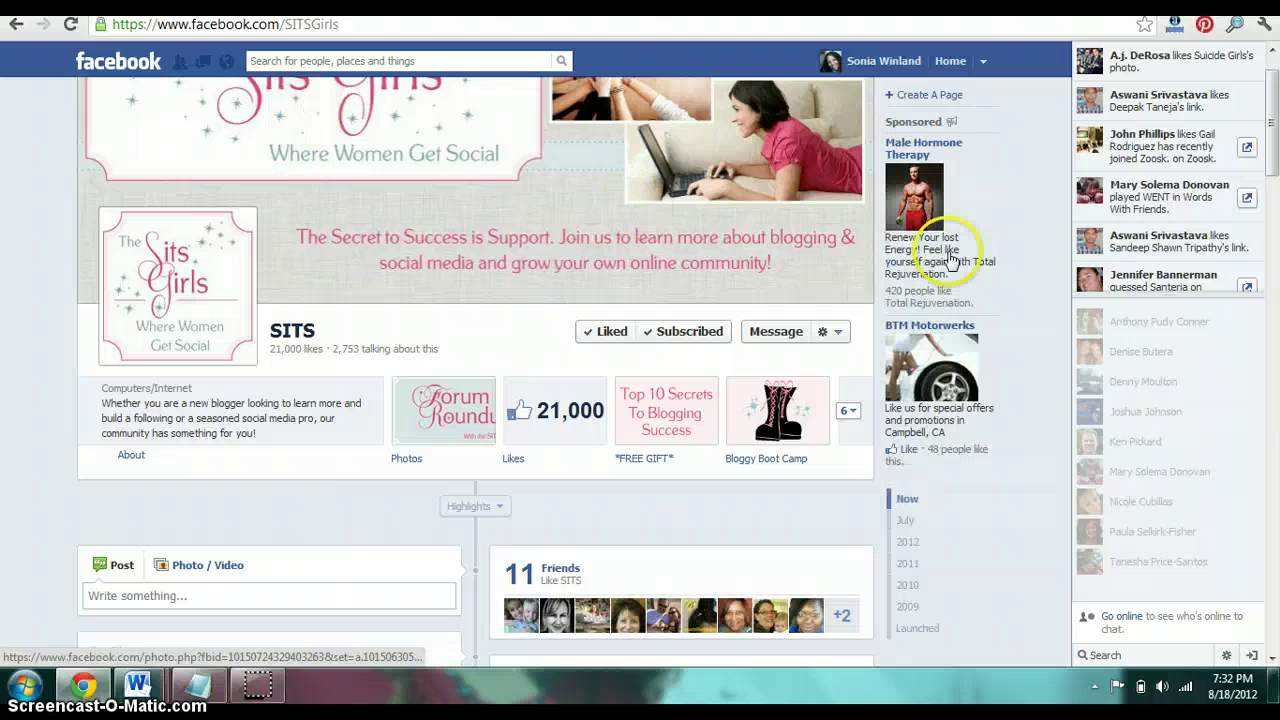
scroll(838, 355, up, 1)
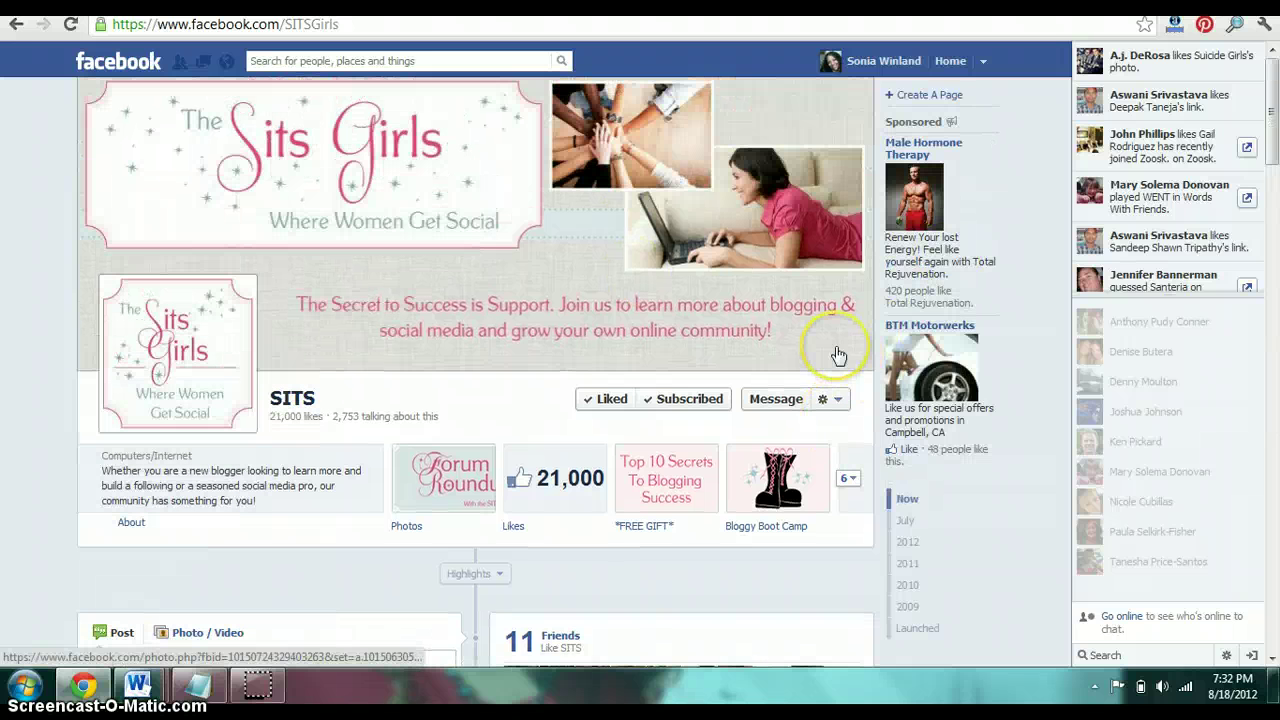
click(849, 483)
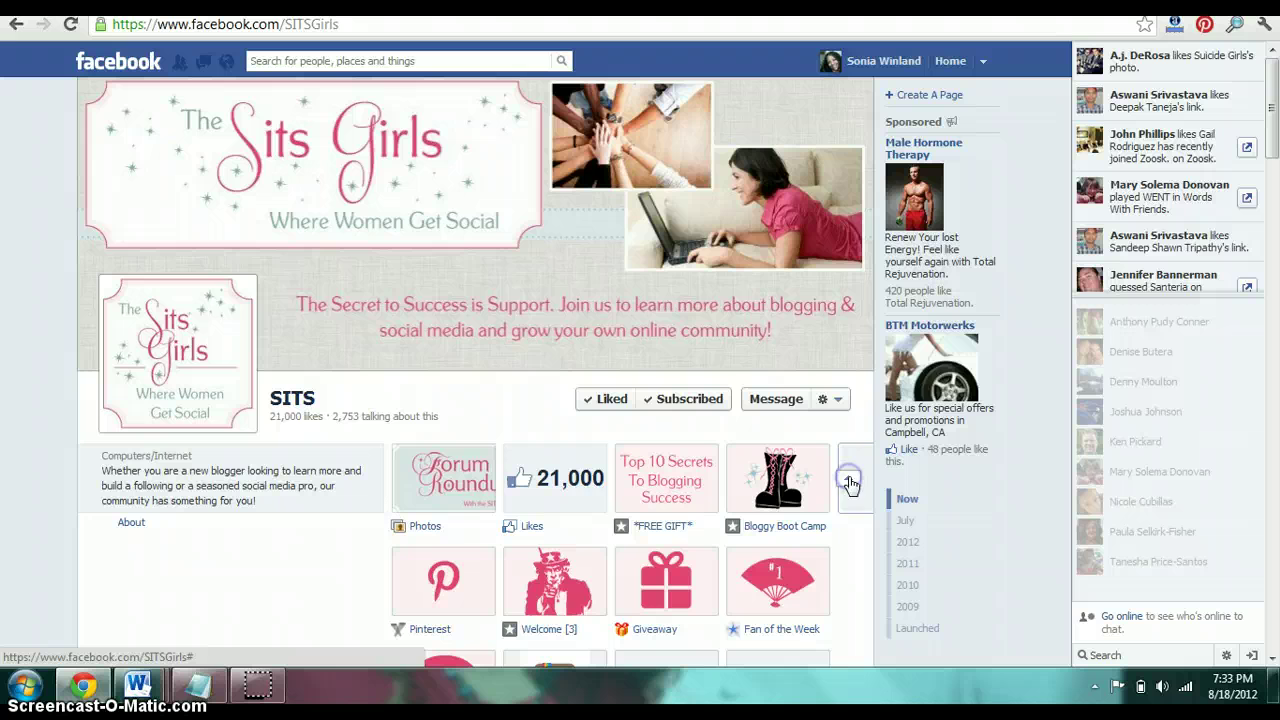
- Open the SITS Welcome [3] tab and scroll through its Get Featured guide for bloggers
click(577, 583)
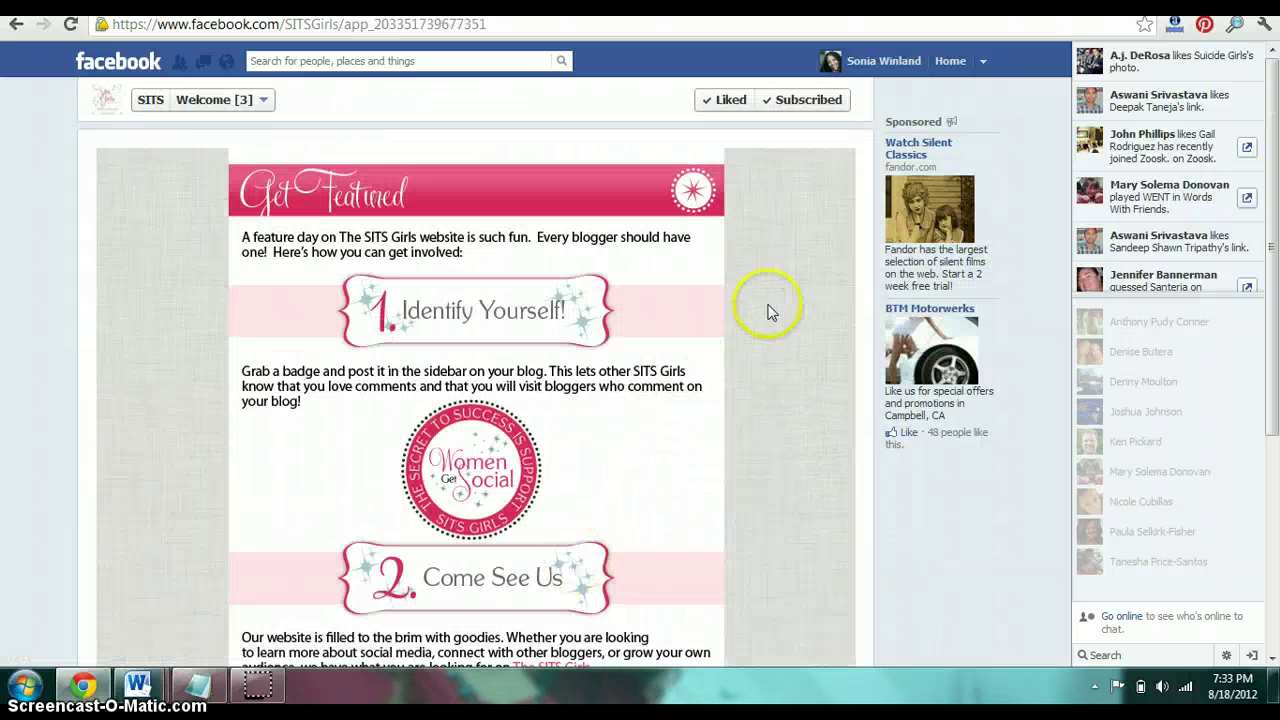
scroll(768, 312, down, 1)
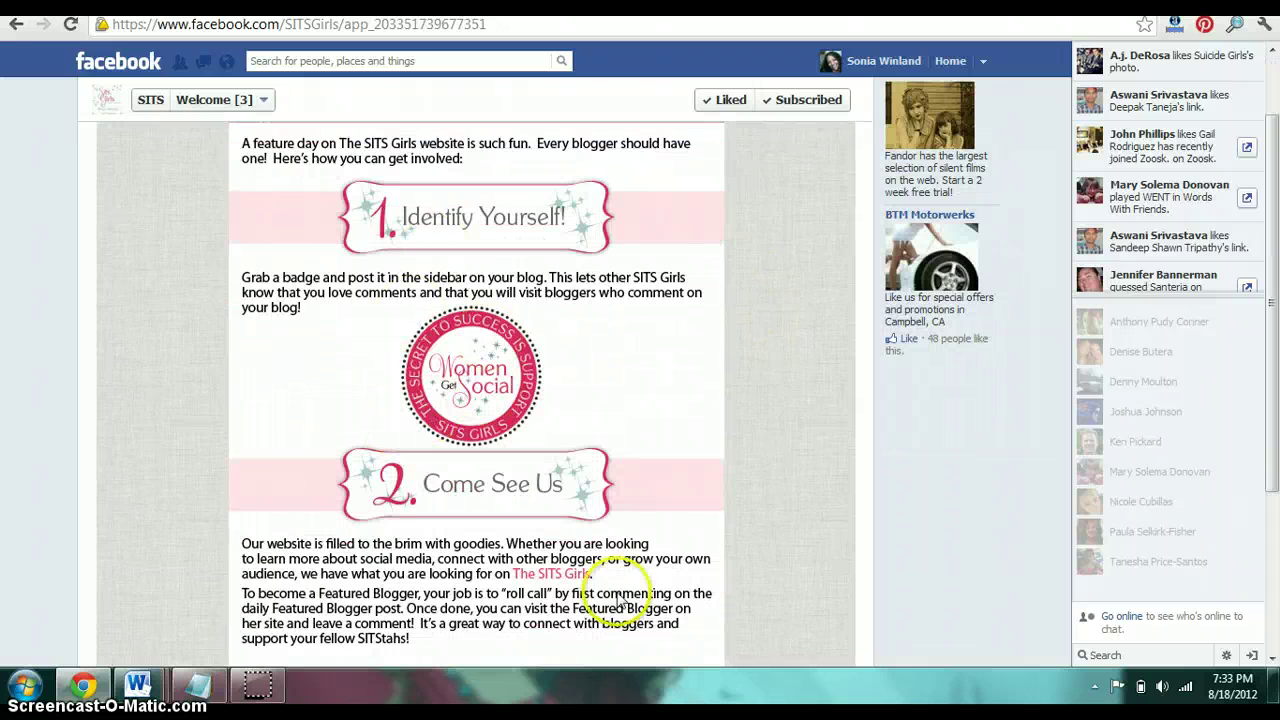
scroll(670, 463, down, 2)
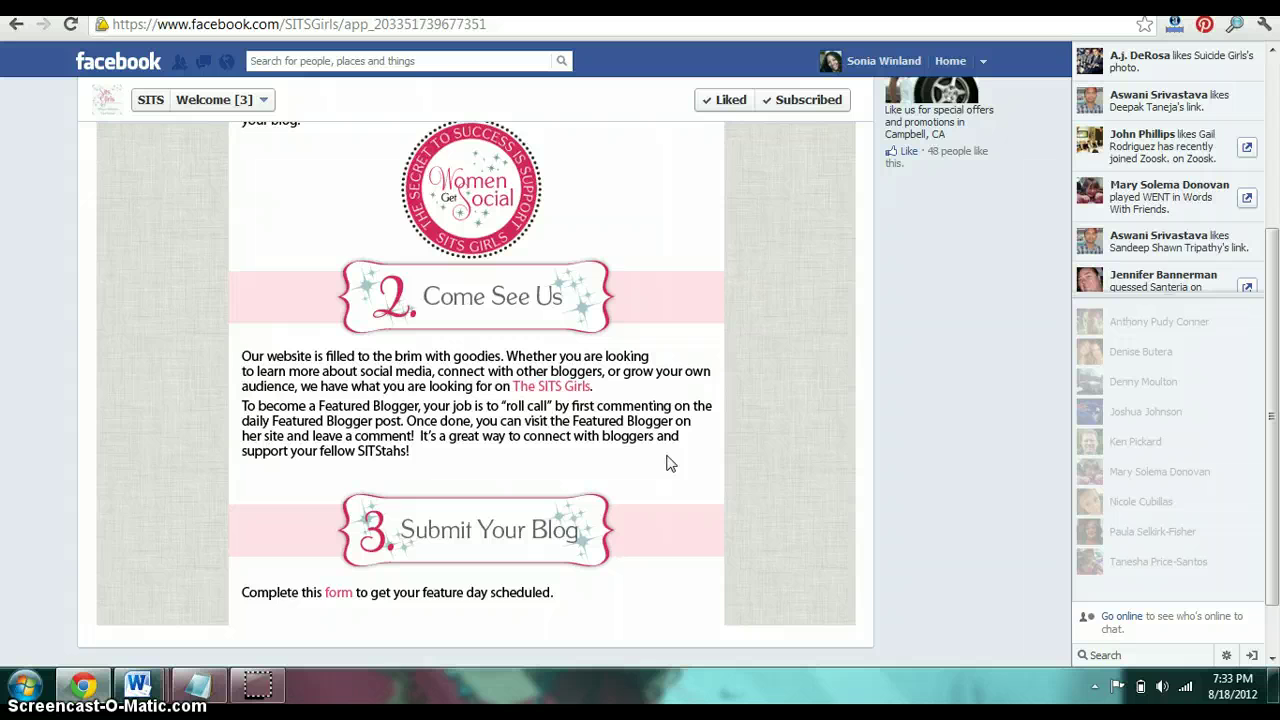
scroll(670, 463, up, 3)
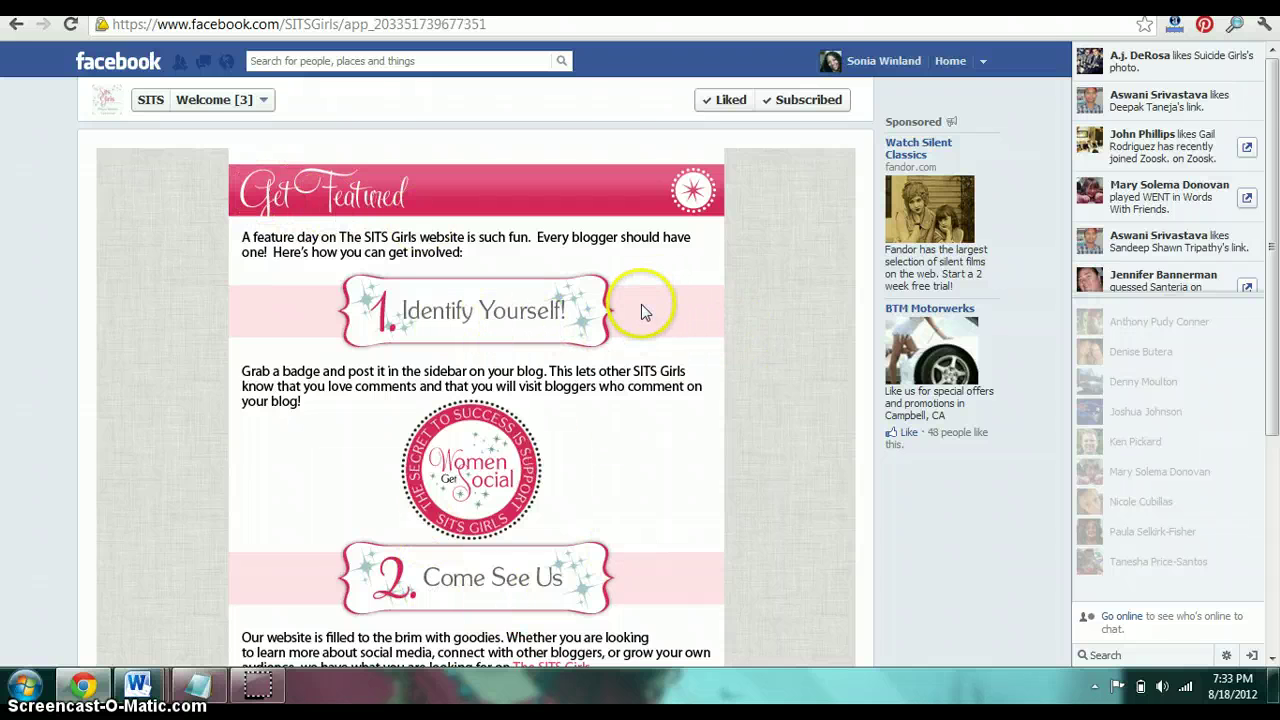
scroll(641, 304, down, 1)
drag(1274, 258, 1275, 155)
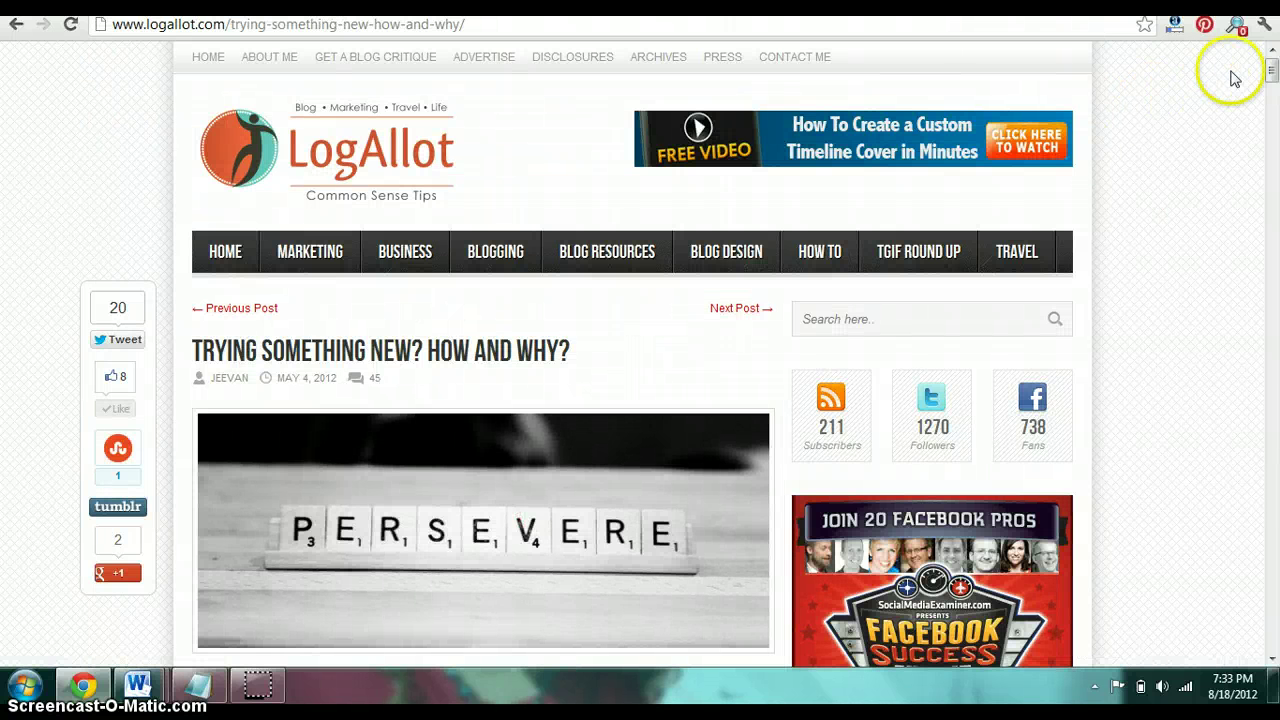
- Copy the web address of the 'Trying Something New? How and Why?' post, then go to the Lujure dashboard
drag(1271, 74, 1273, 82)
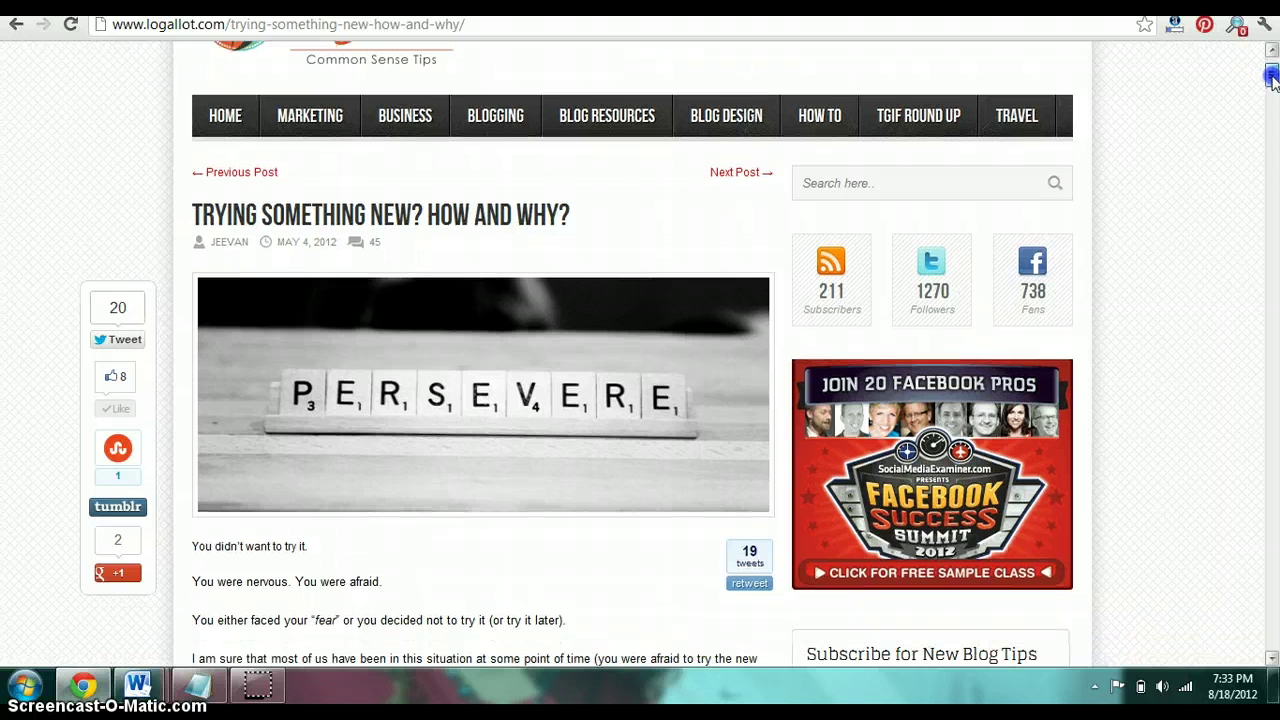
click(233, 23)
right_click(233, 24)
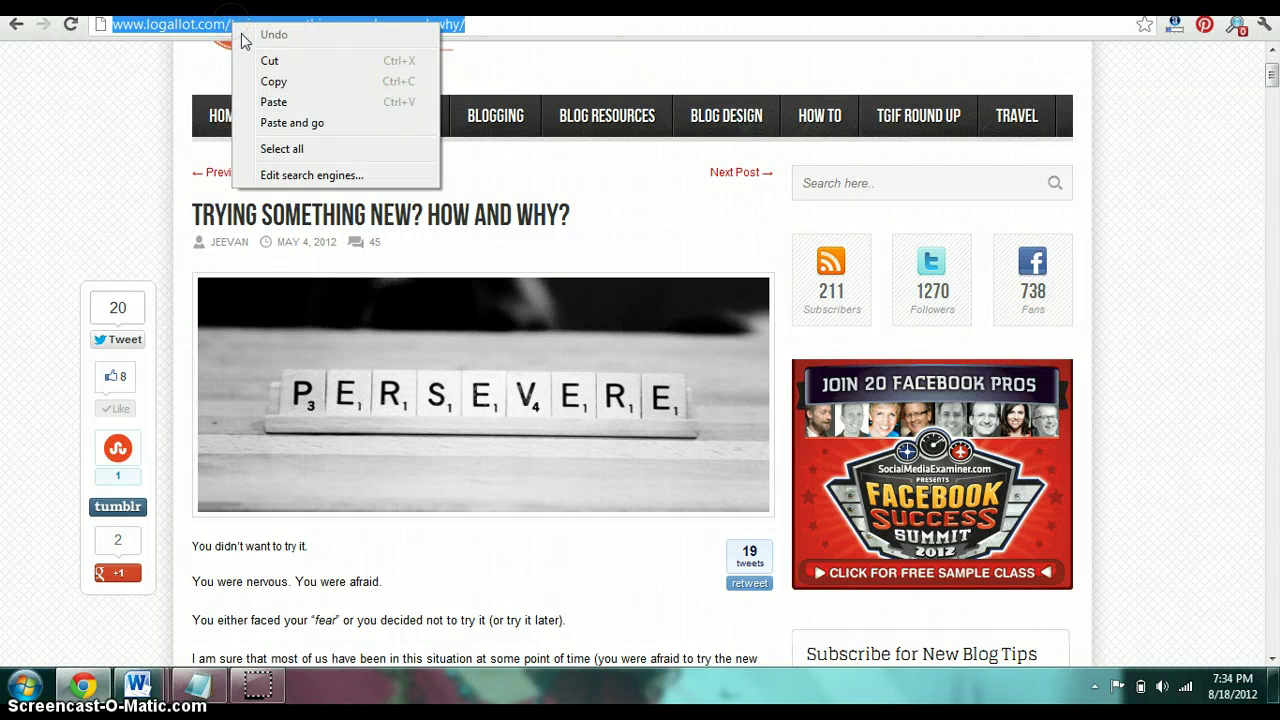
click(273, 83)
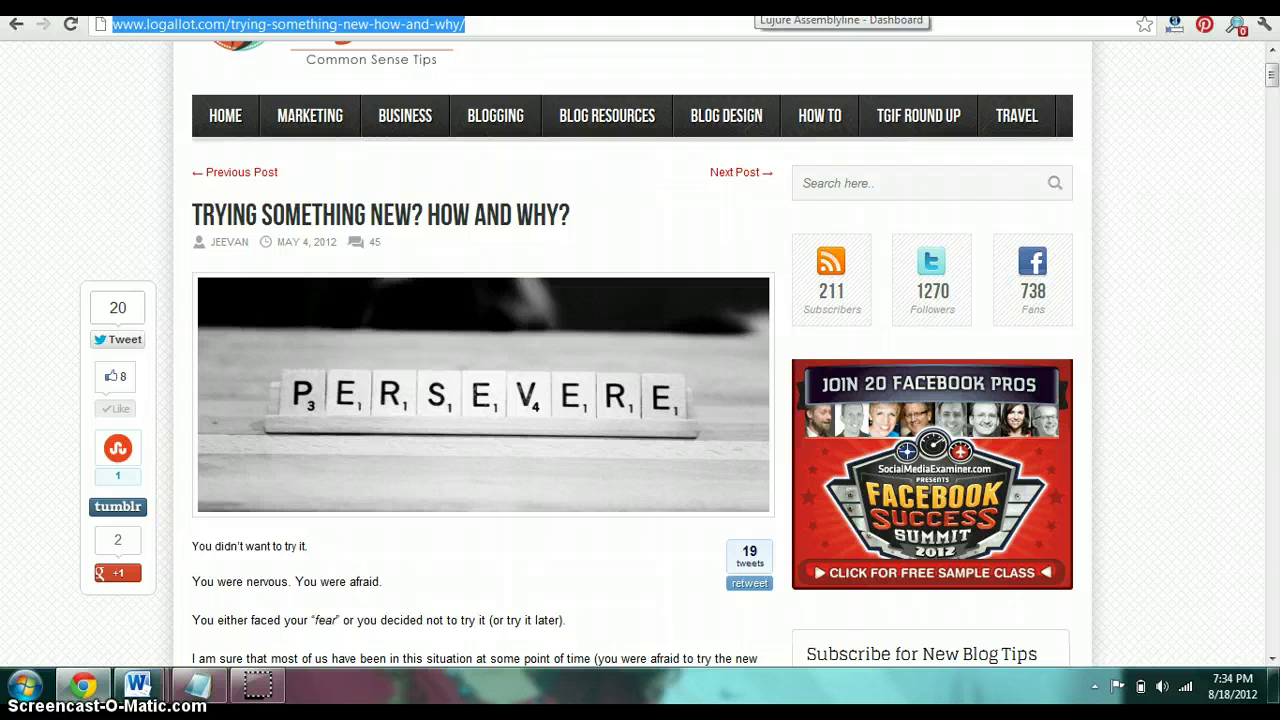
click(765, 2)
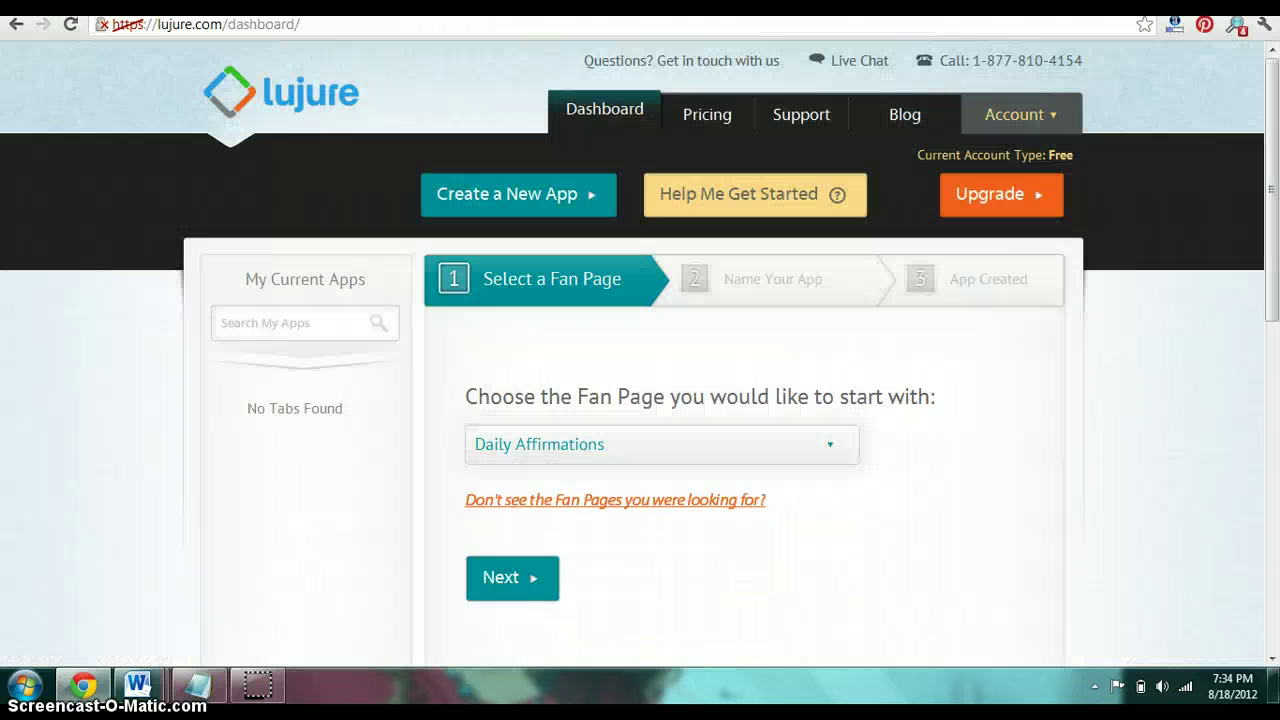
- Choose the LogAllot.com fan page and create an app named 'Welcome'
click(383, 113)
click(837, 443)
click(655, 538)
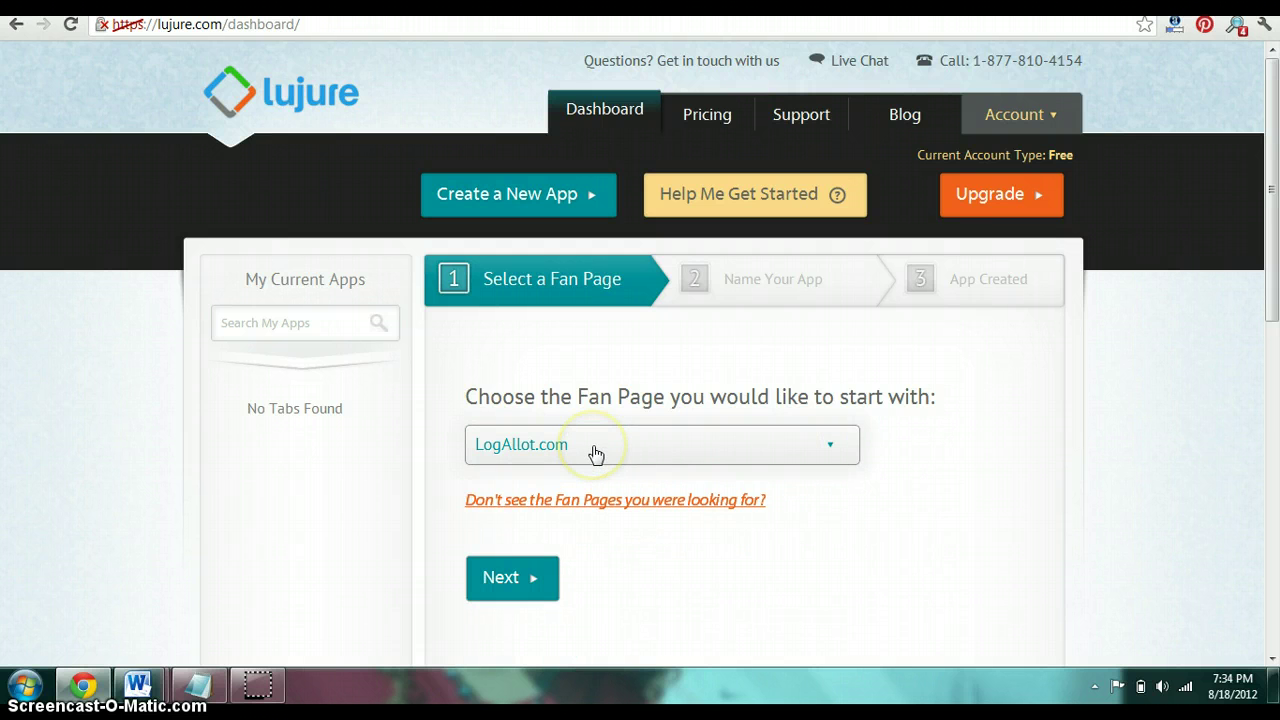
click(513, 586)
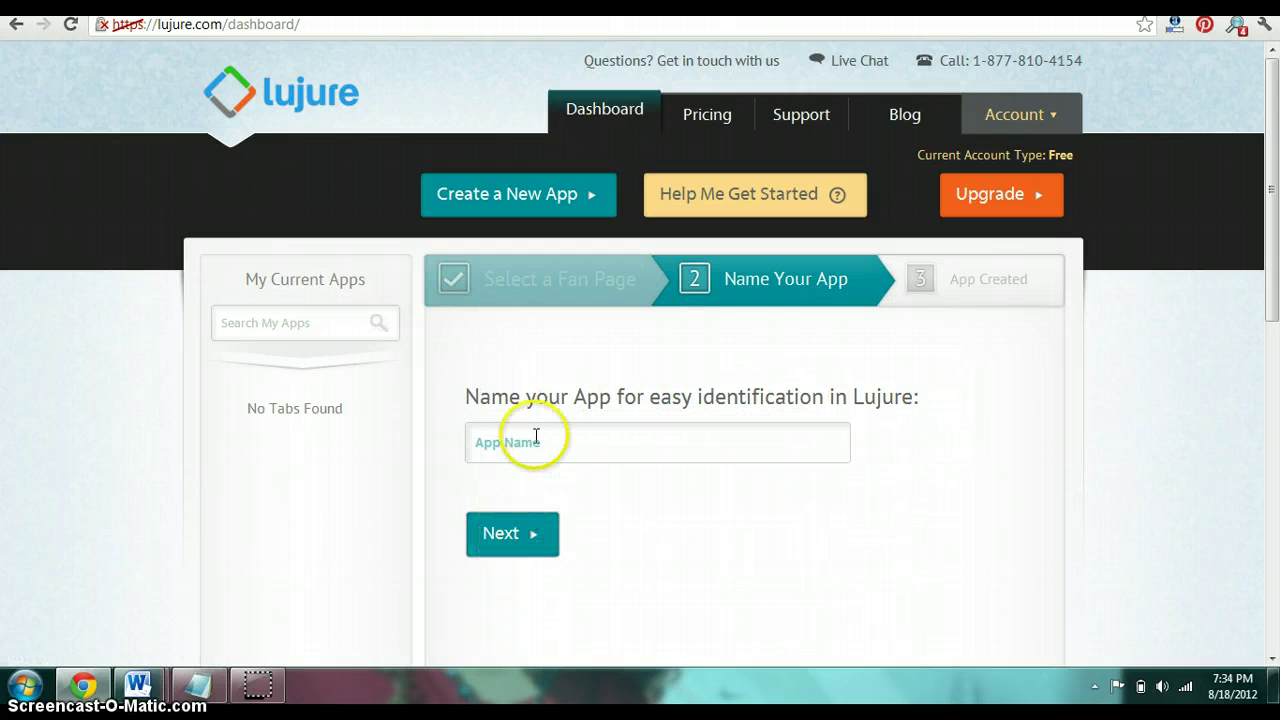
click(536, 436)
text(w)
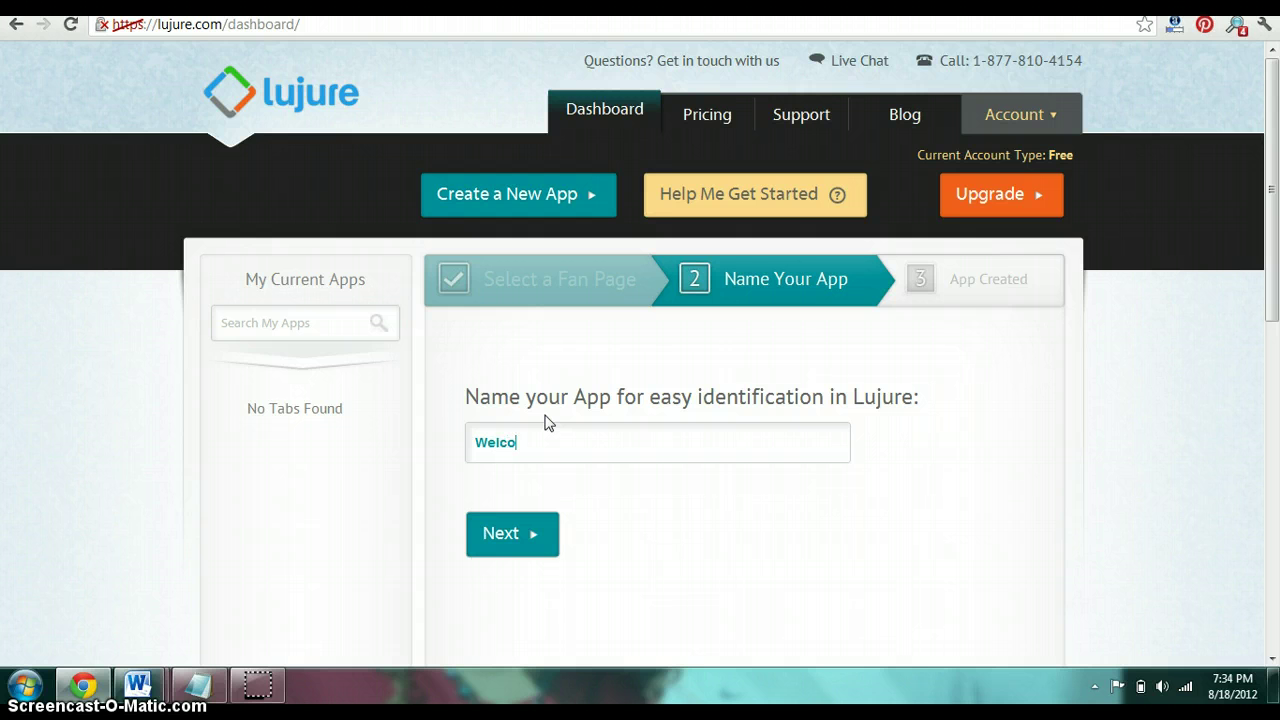
click(533, 538)
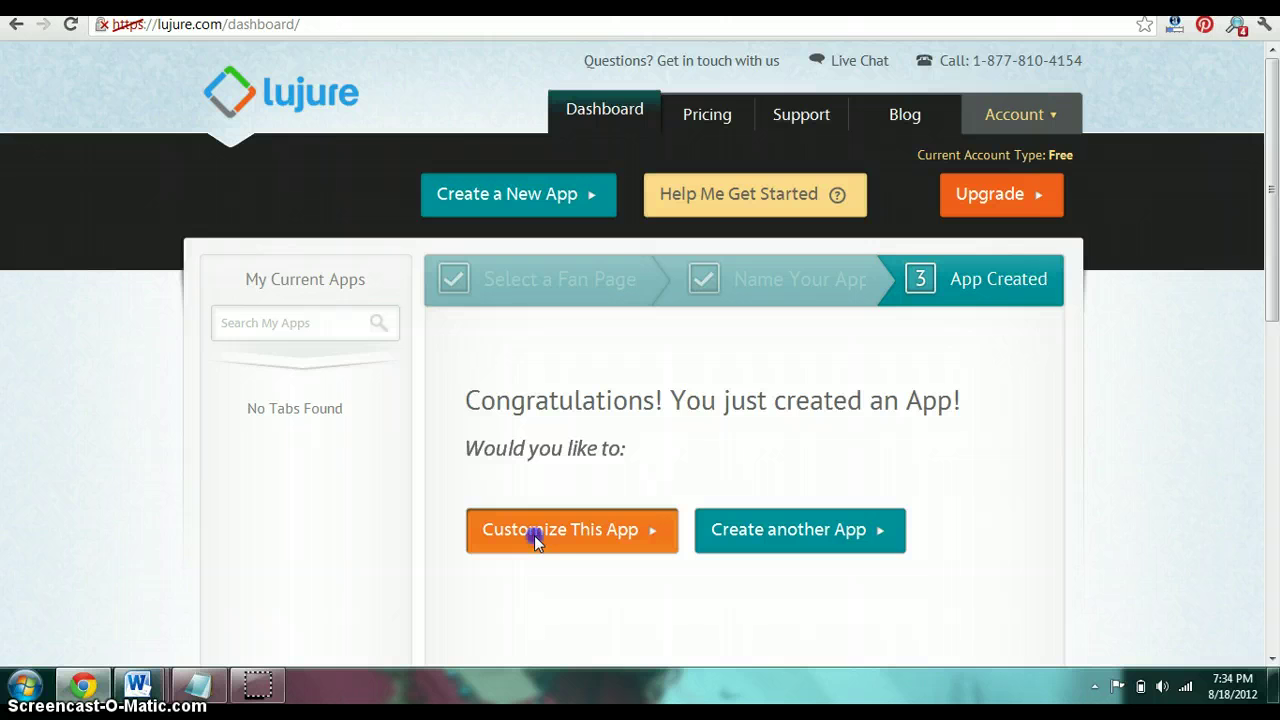
- Apply the Custom Blank App template to the Welcome app and save it
click(535, 538)
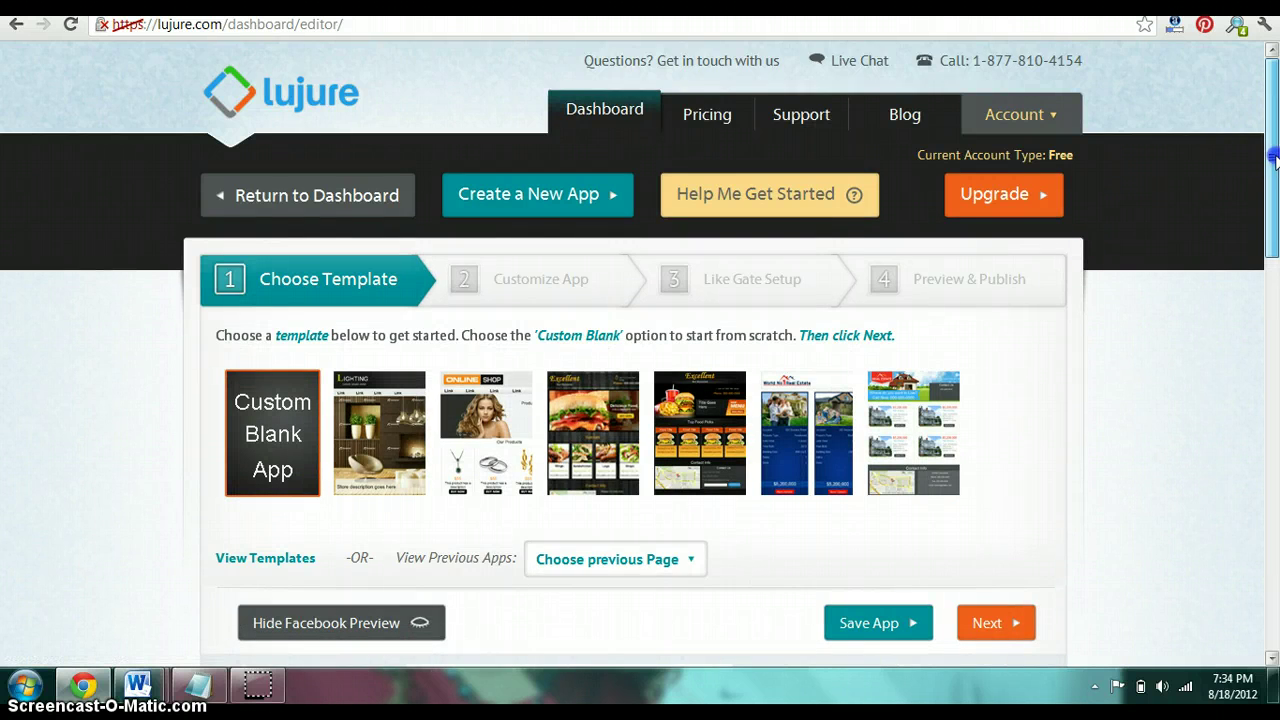
scroll(1275, 145, down, 1)
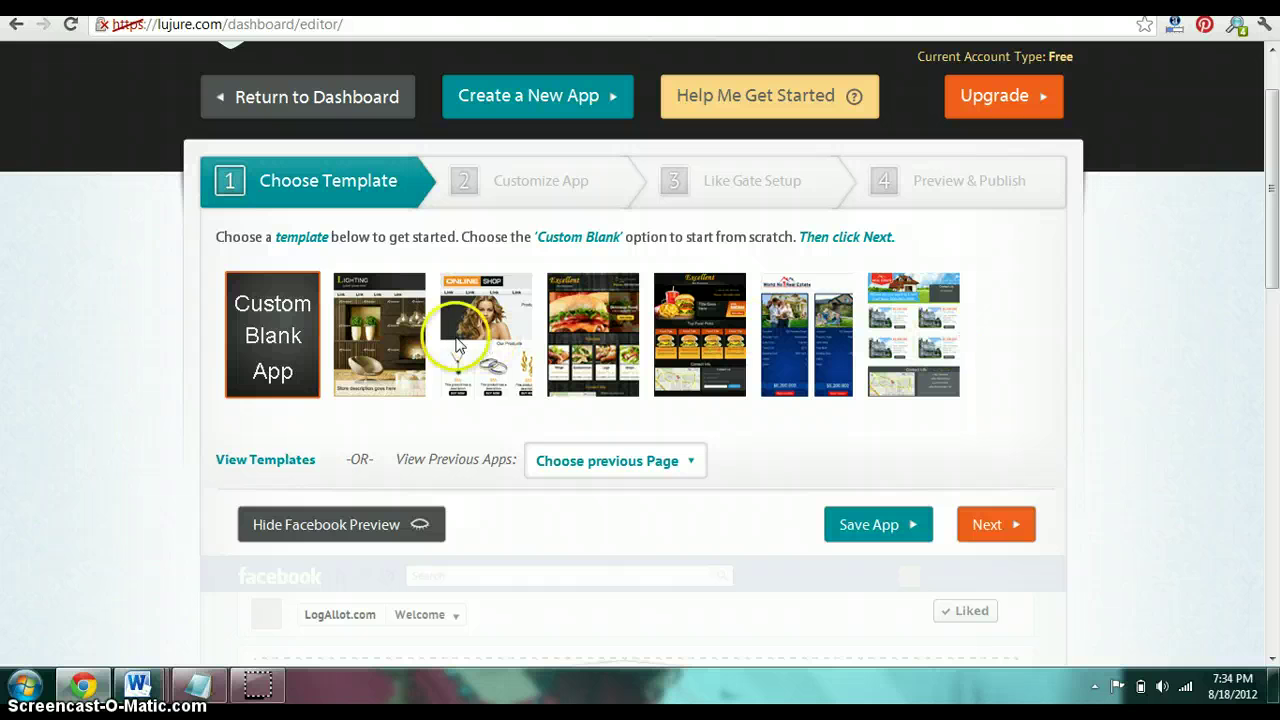
click(283, 343)
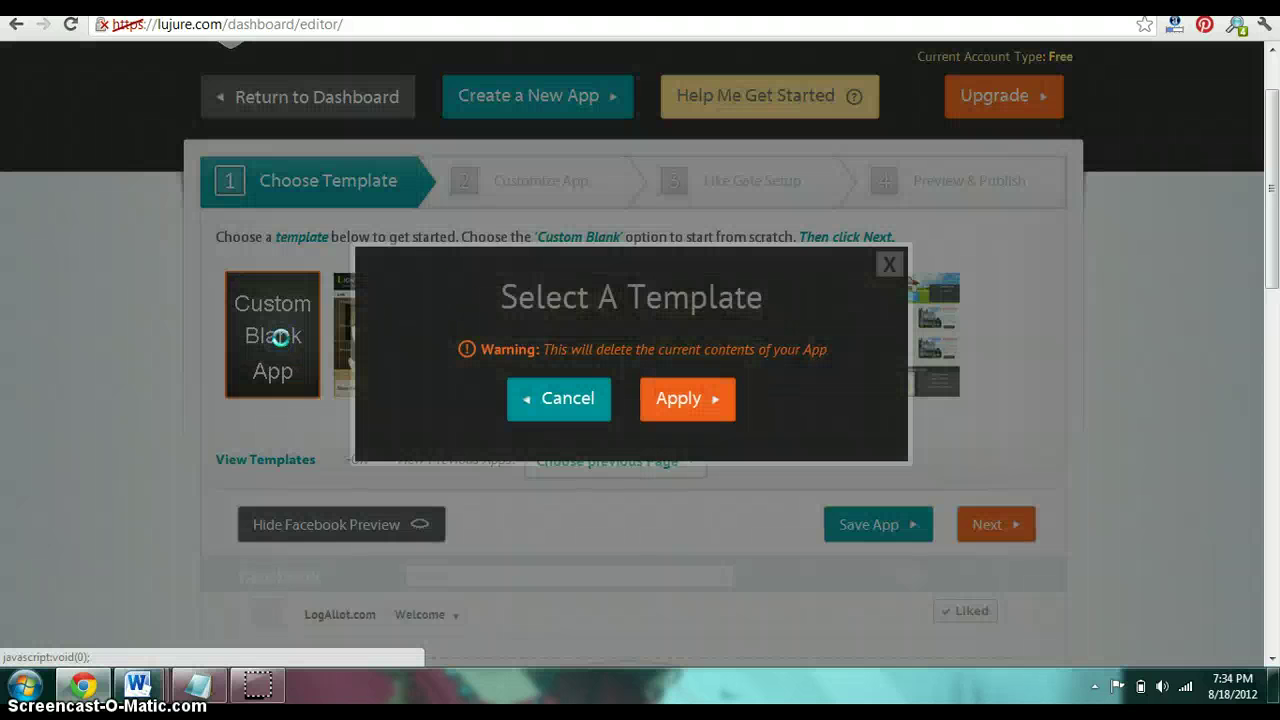
click(674, 397)
click(893, 515)
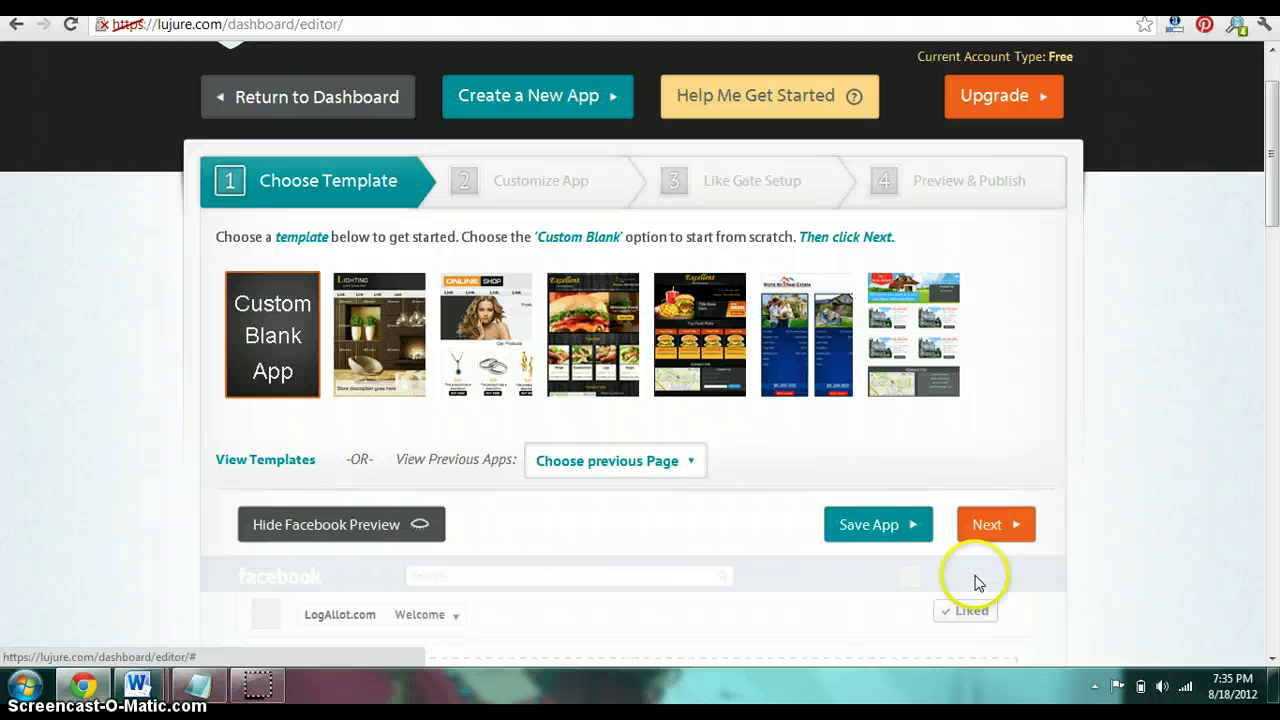
click(1000, 530)
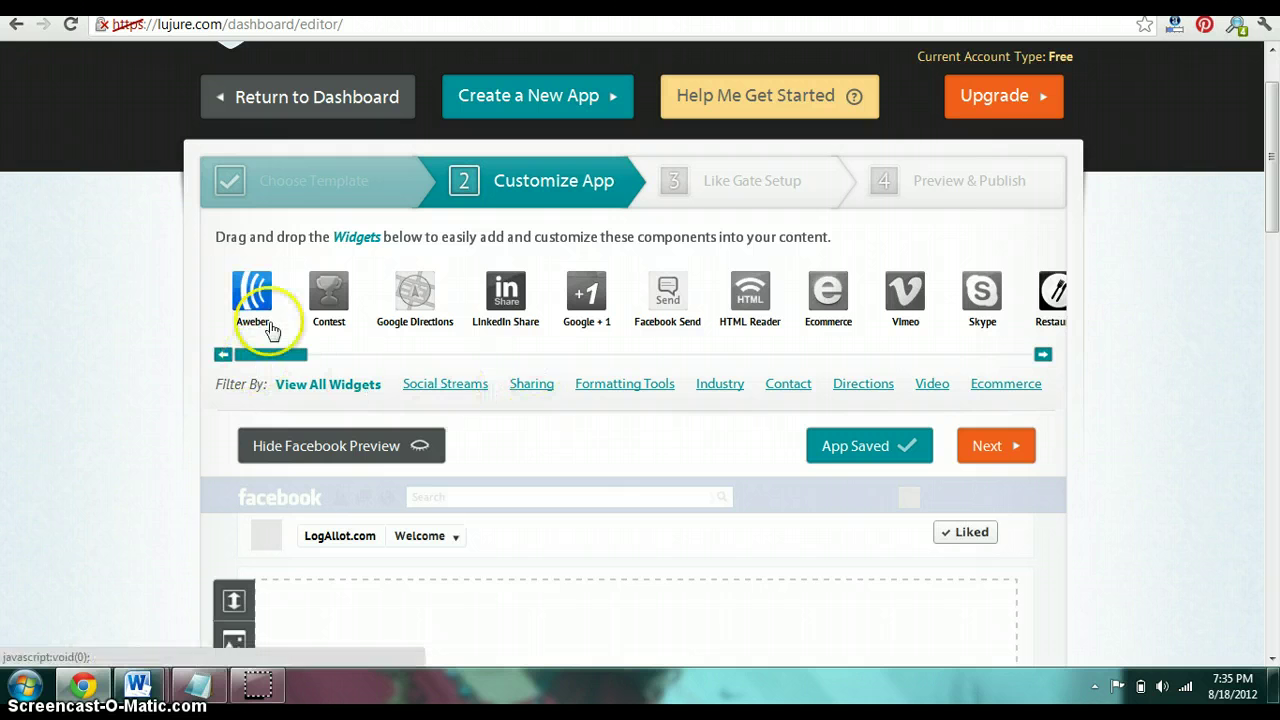
- Change the Welcome app height from 1200 to 10000
drag(1272, 143, 1270, 189)
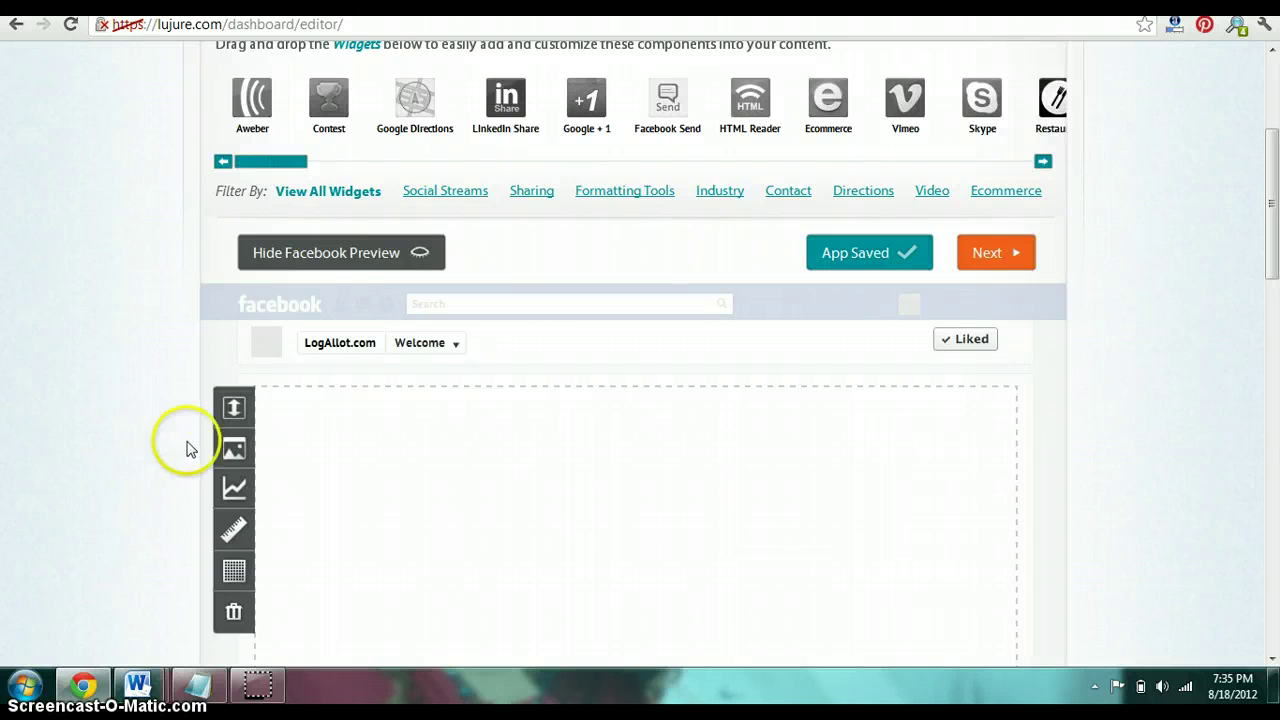
click(234, 408)
click(627, 310)
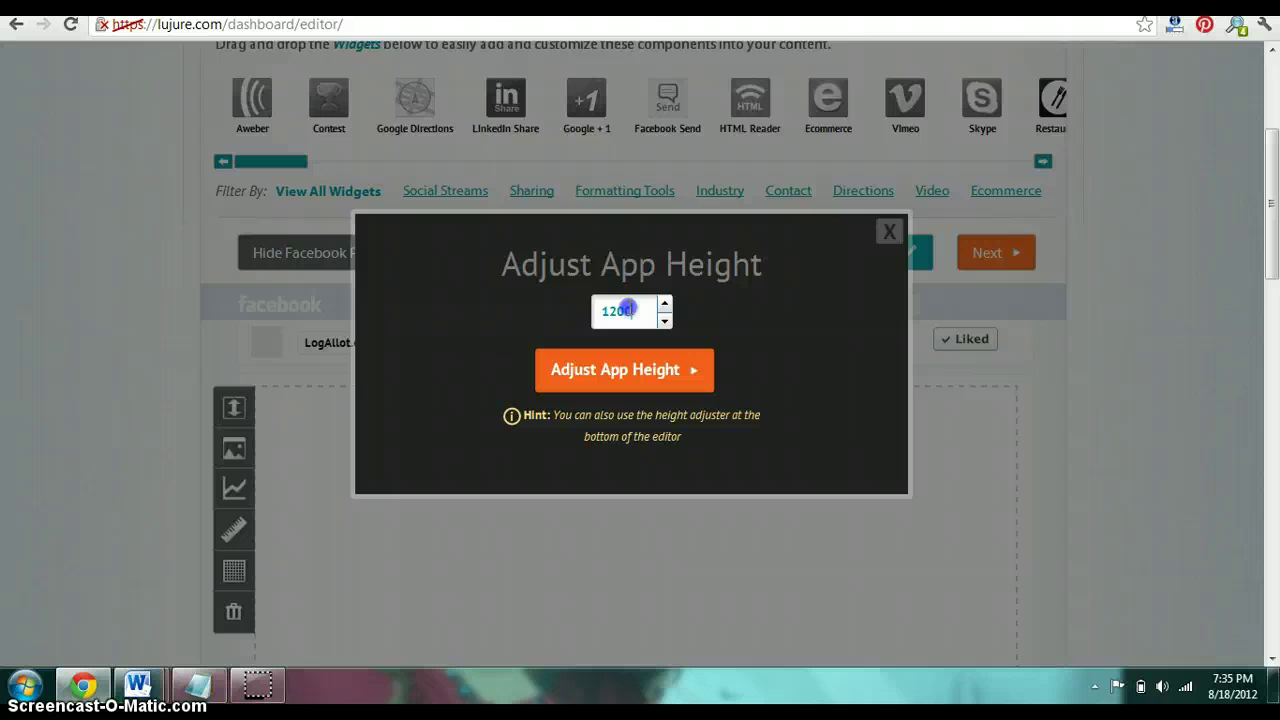
drag(627, 310, 531, 315)
text(10000)
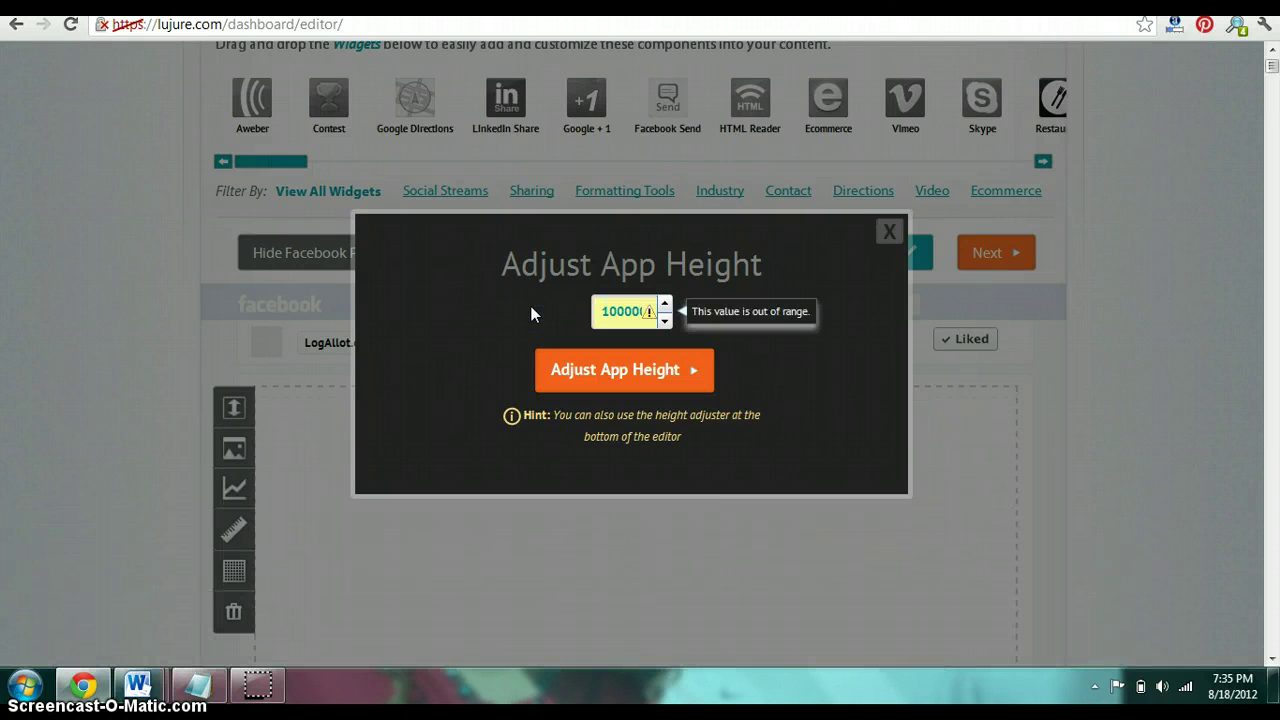
click(568, 372)
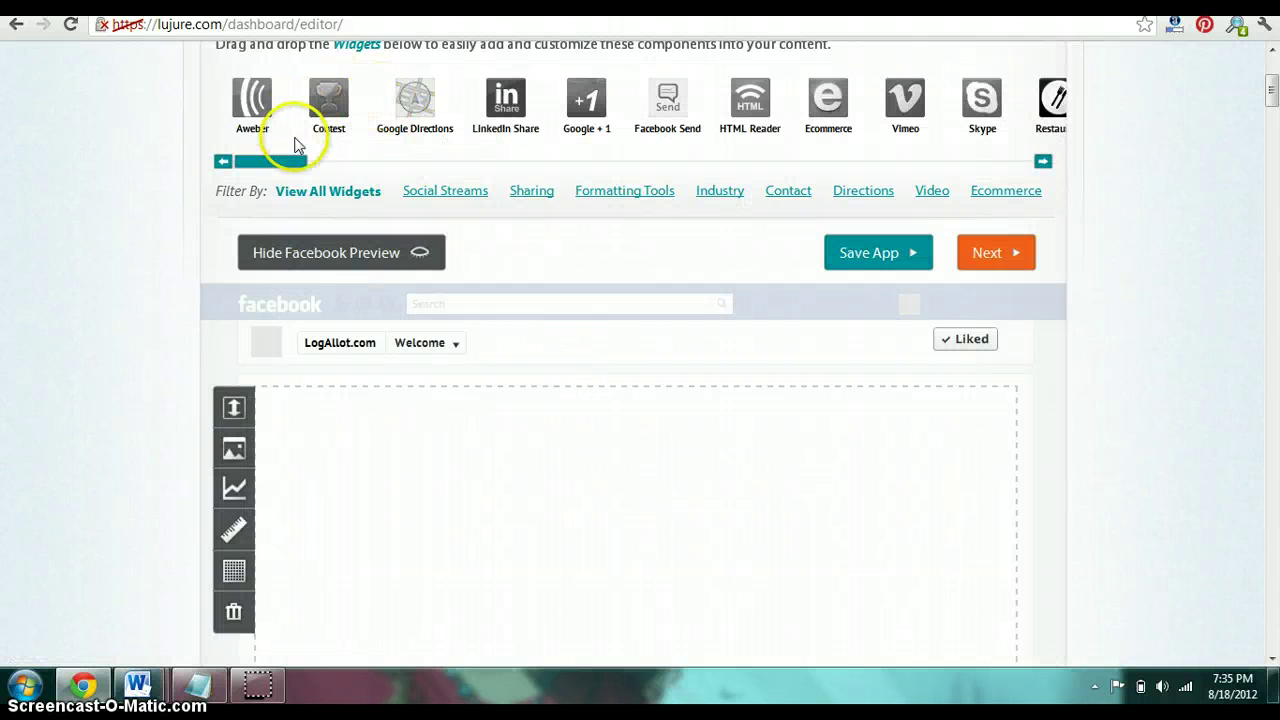
drag(298, 172, 749, 194)
drag(757, 98, 665, 469)
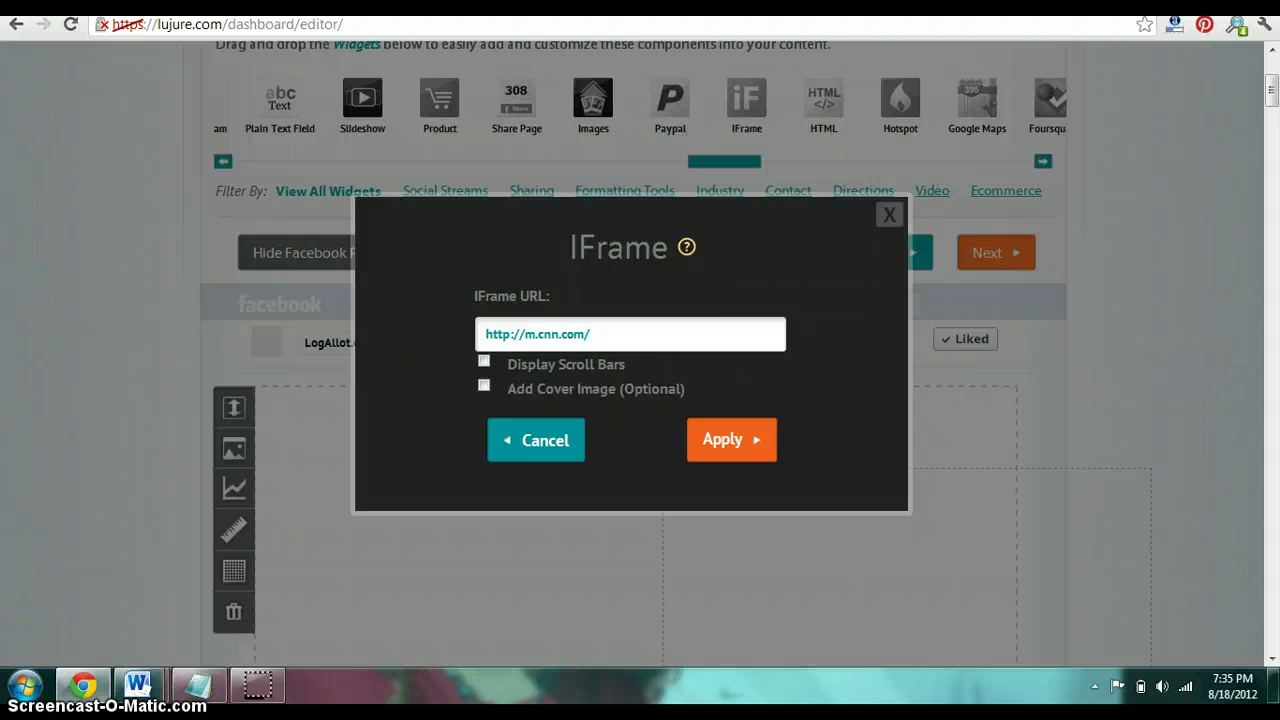
click(860, 3)
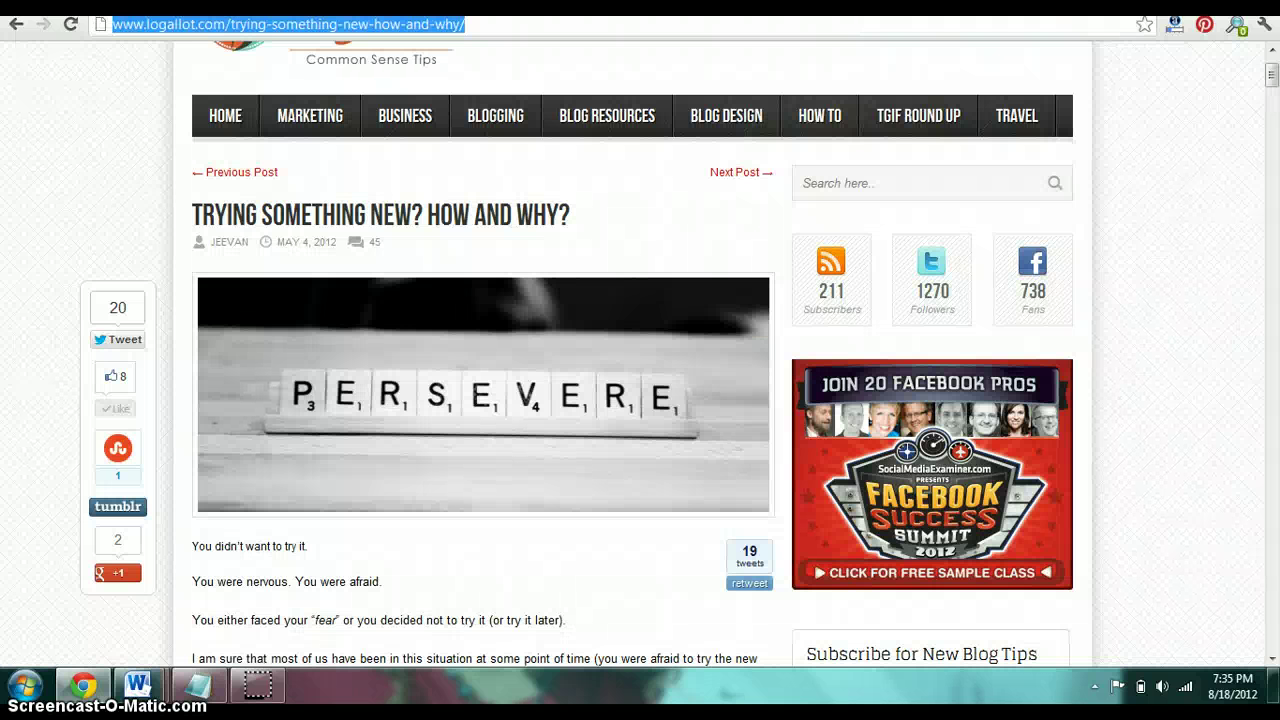
right_click(375, 33)
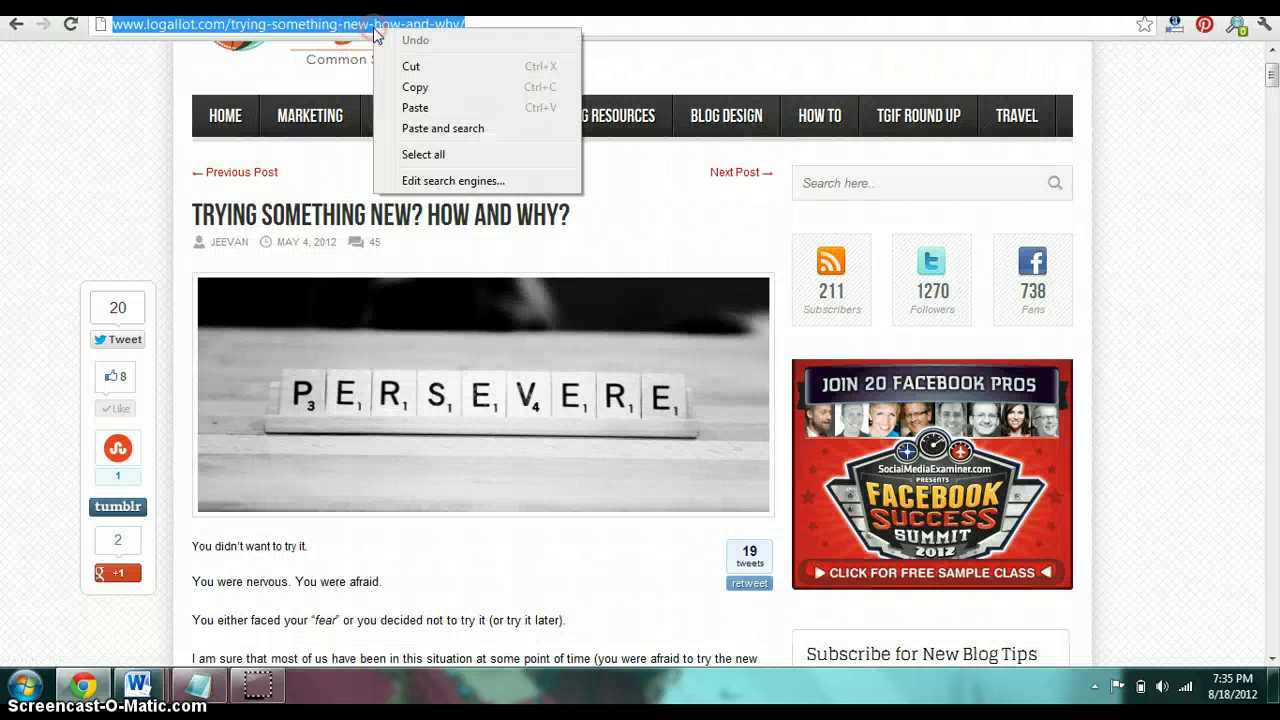
click(418, 87)
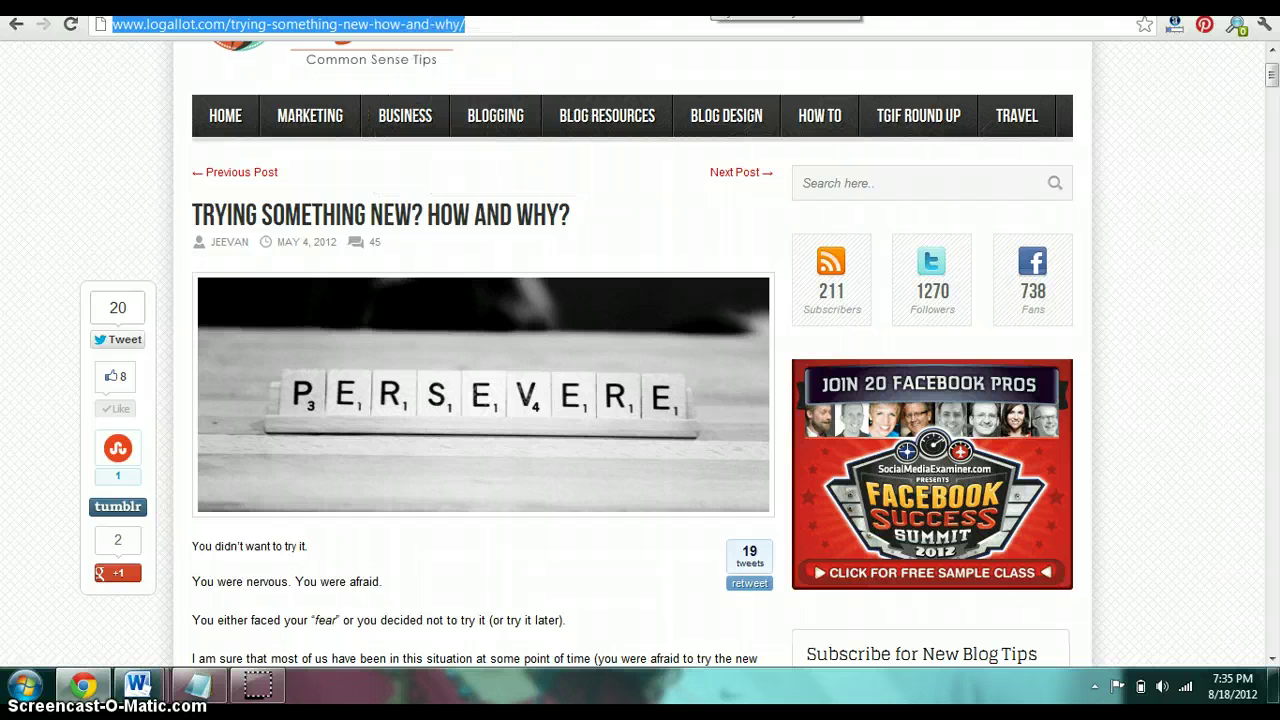
click(720, 5)
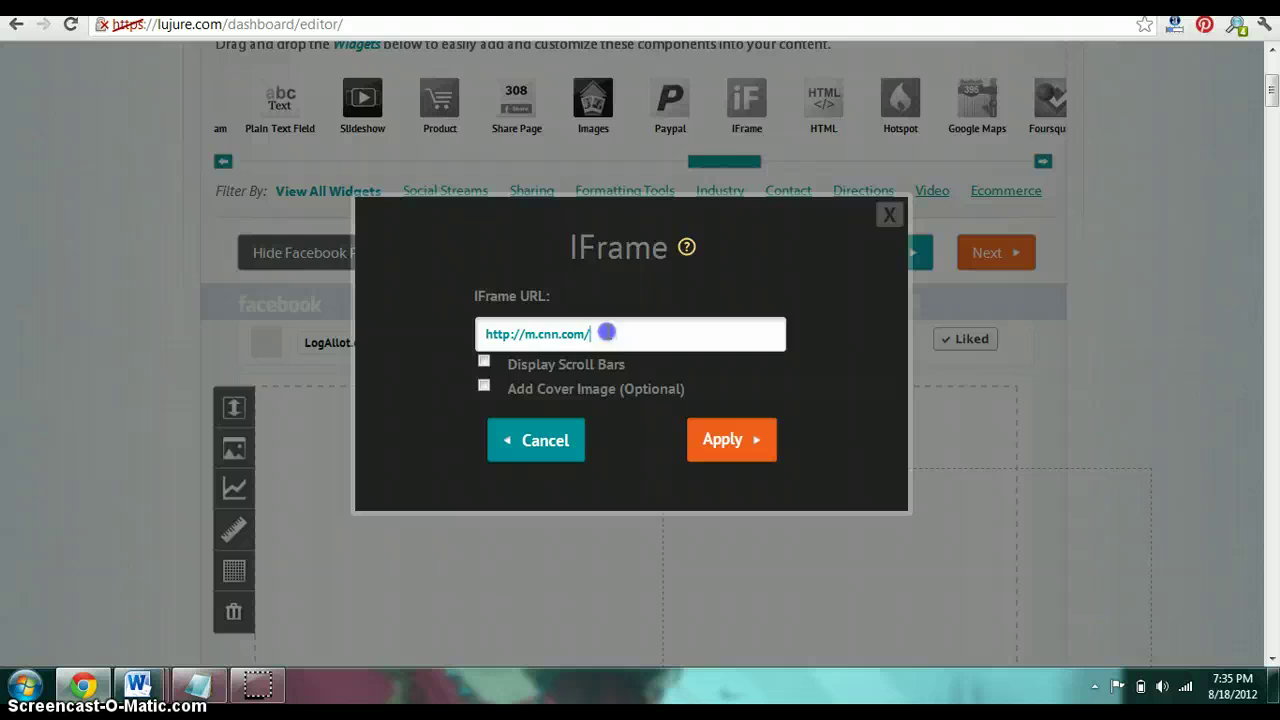
triple_click(646, 329)
key(ctrl+v)
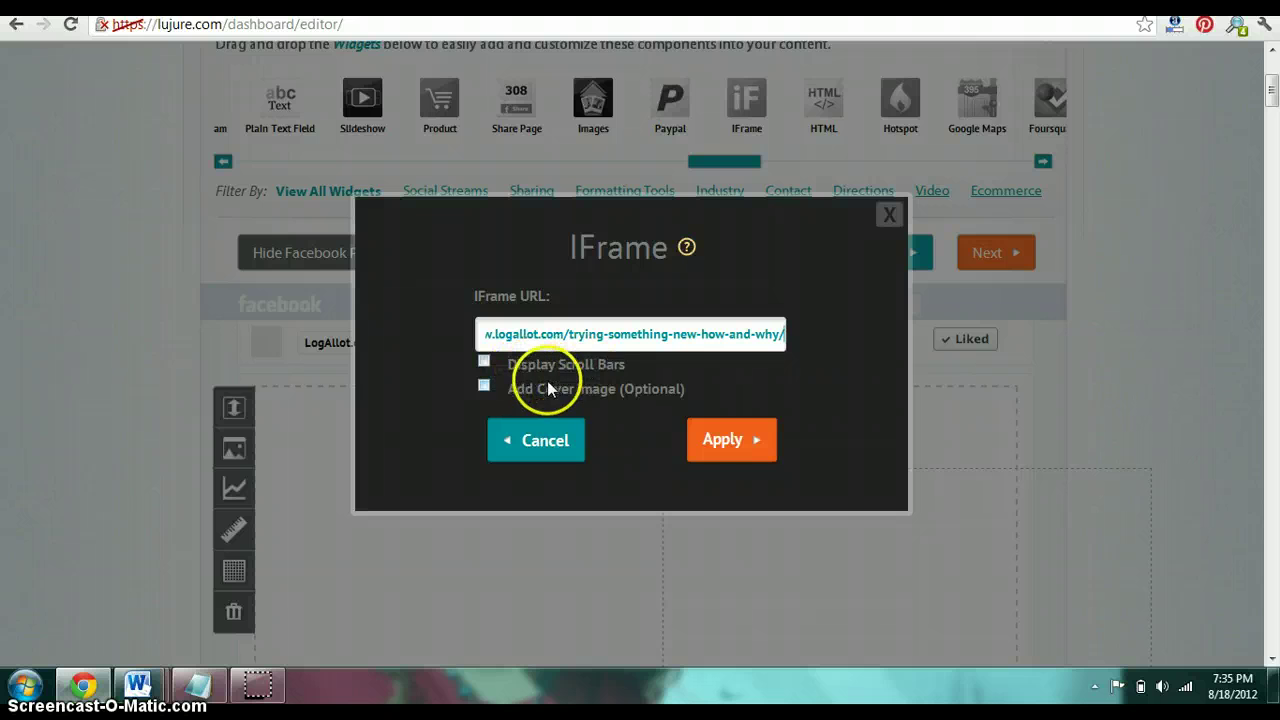
click(727, 440)
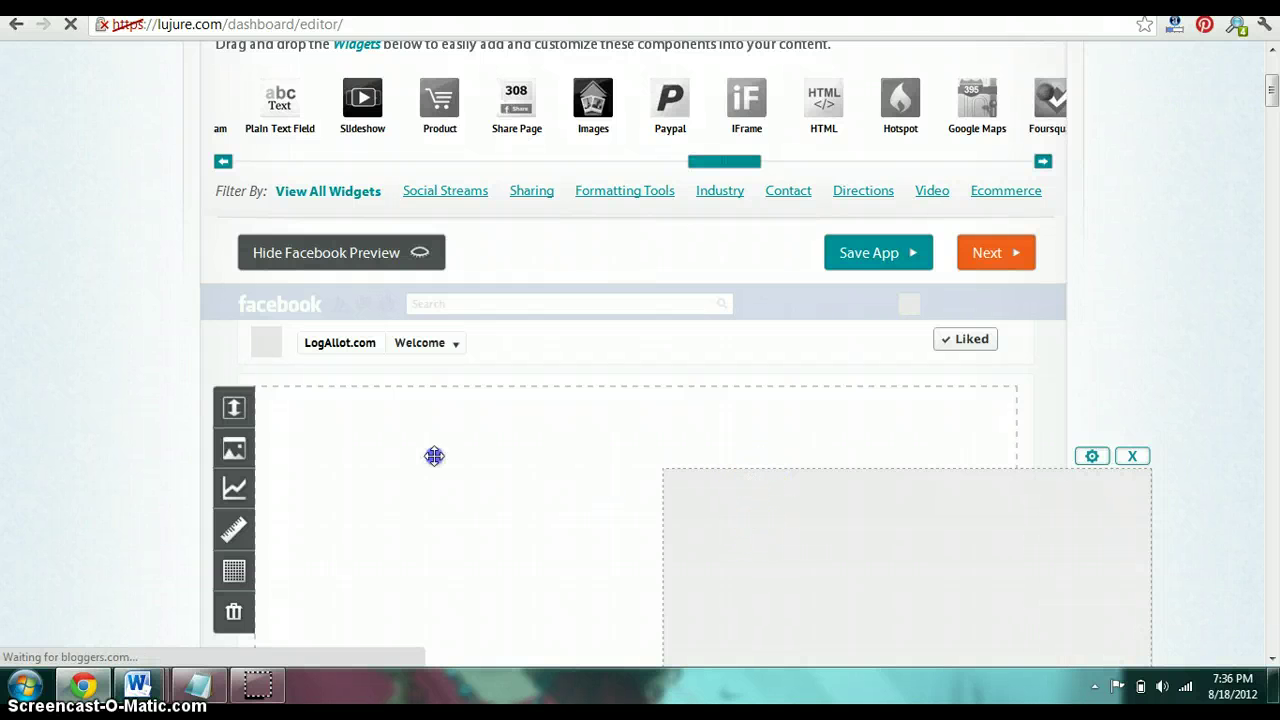
- Move the blog IFrame widget left onto the welcome tab canvas
mouse_move(405, 437)
mouse_down()
mouse_move(577, 511)
mouse_move(843, 584)
mouse_up()
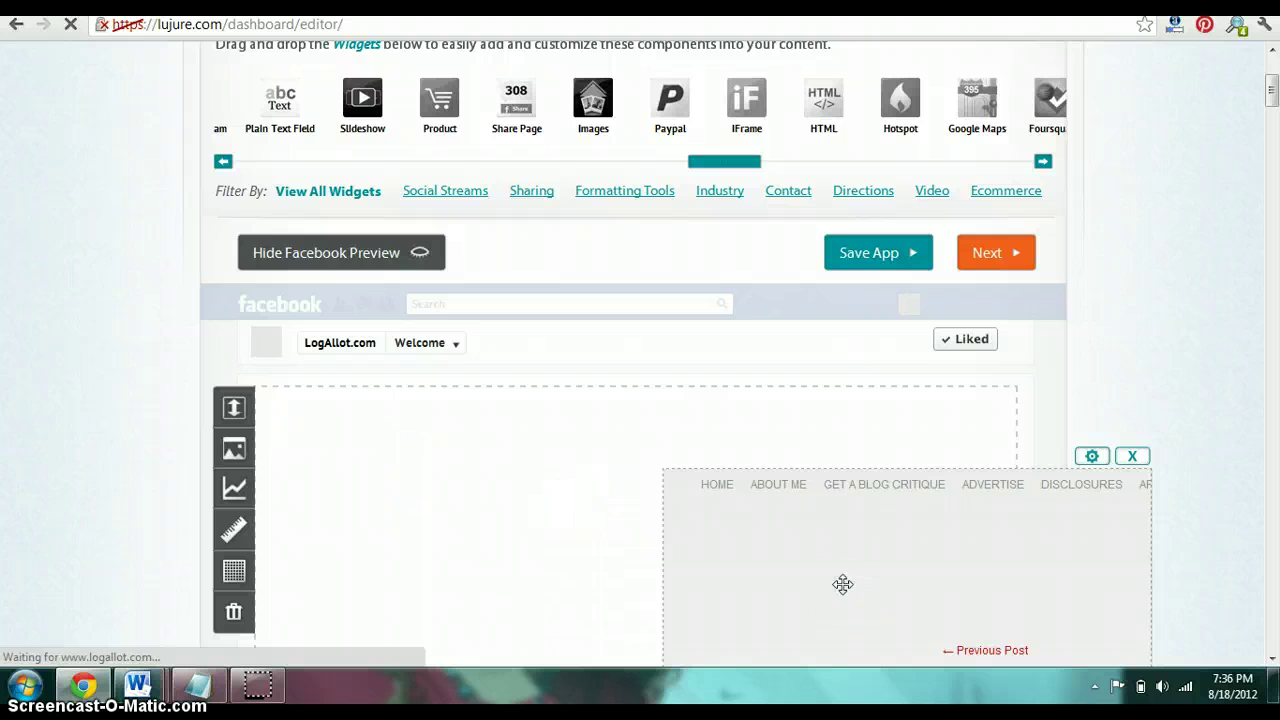
click(863, 568)
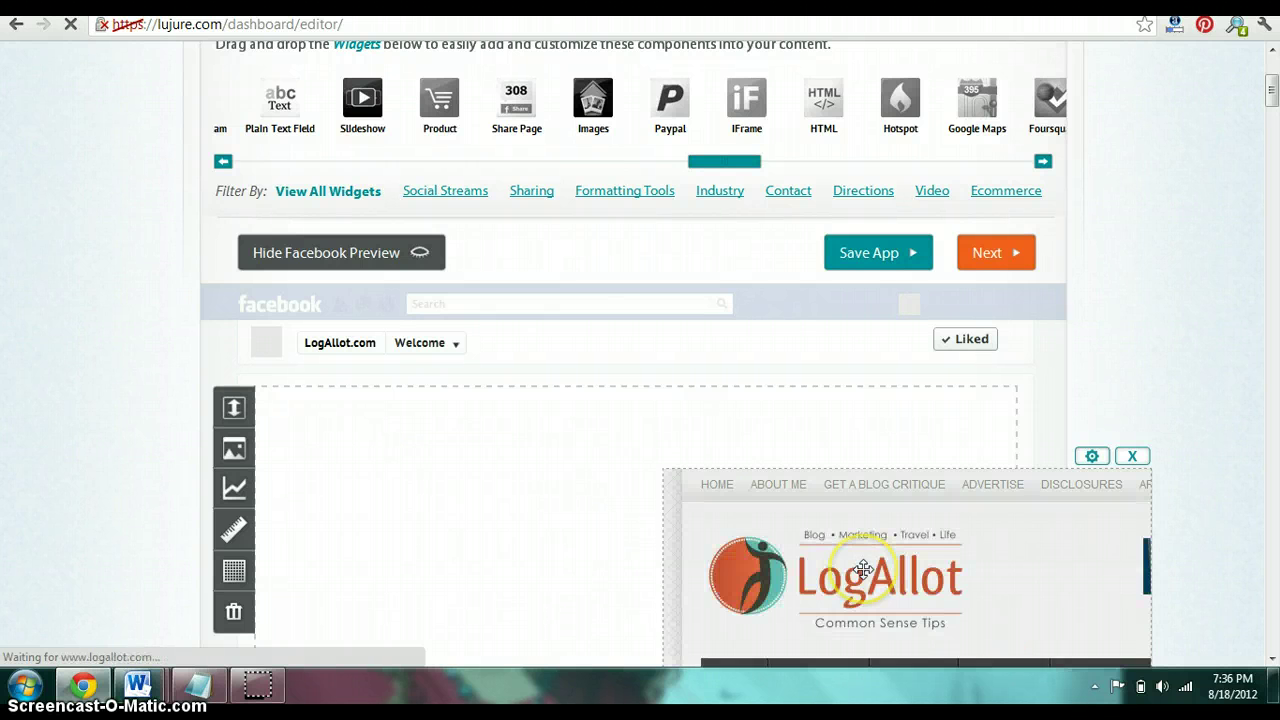
drag(863, 569, 560, 503)
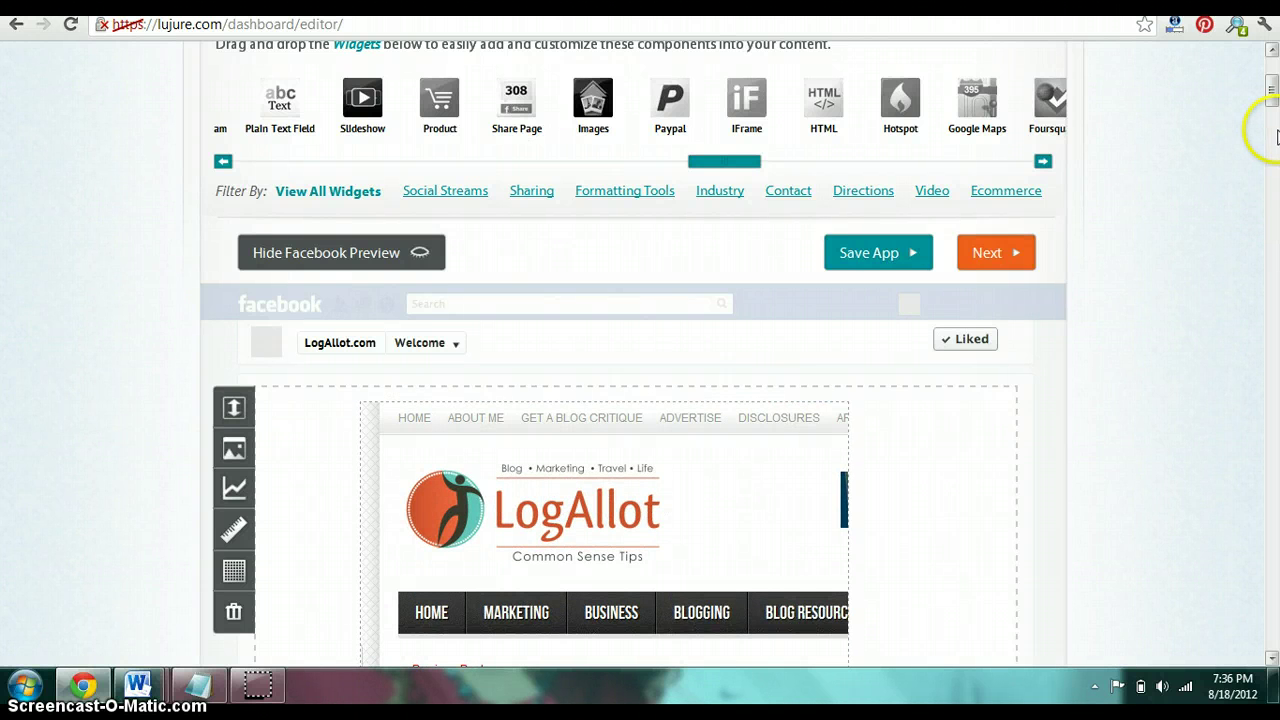
mouse_move(1272, 92)
mouse_down()
mouse_move(1273, 110)
mouse_move(1271, 93)
mouse_up()
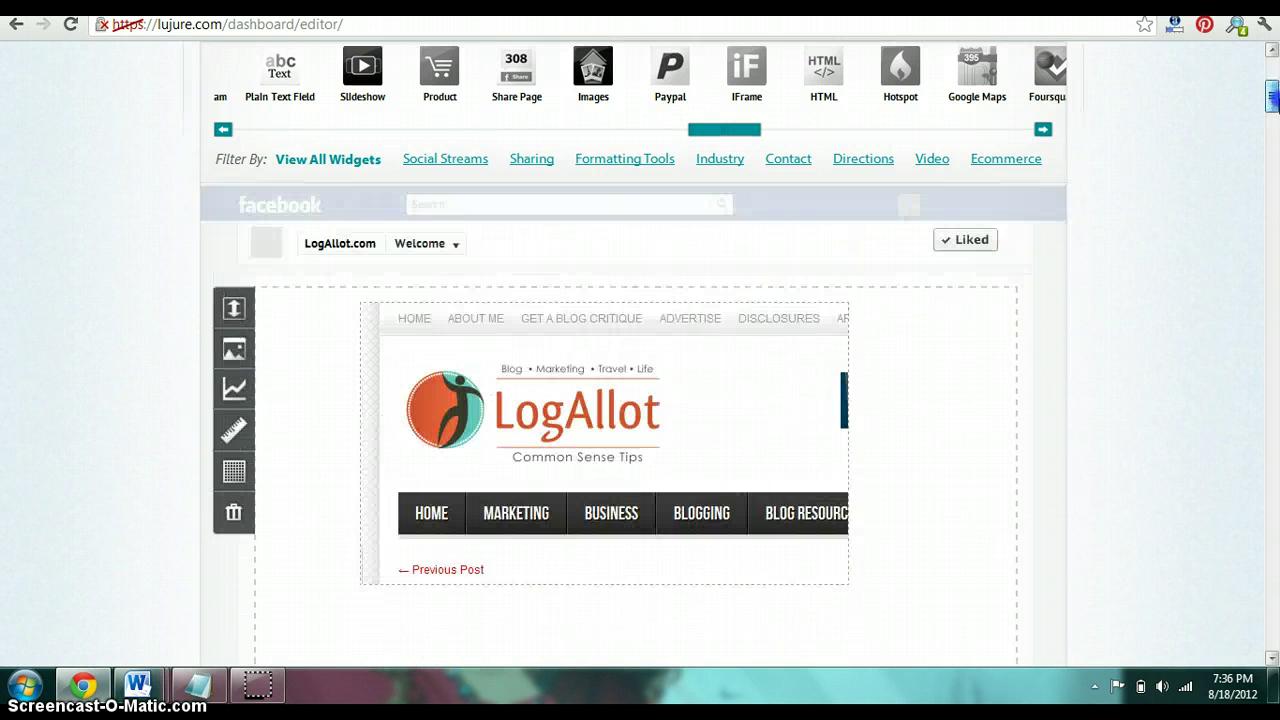
drag(623, 349, 574, 352)
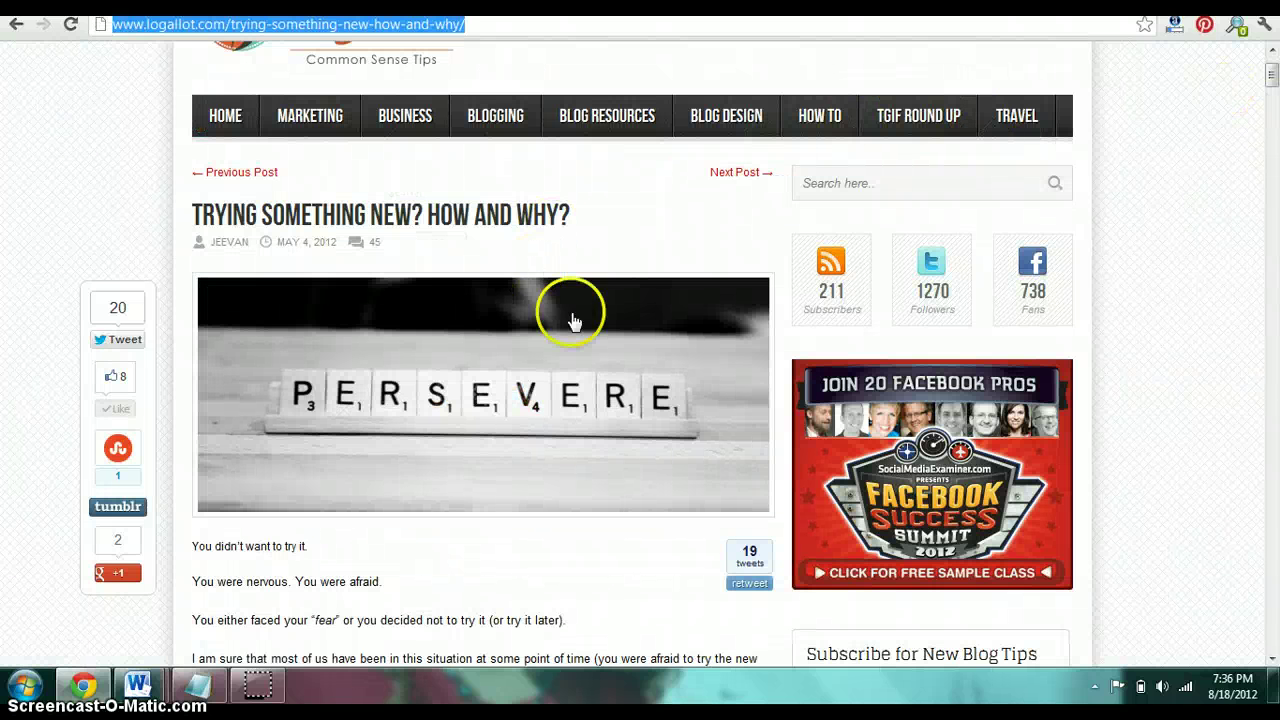
scroll(408, 300, down, 10)
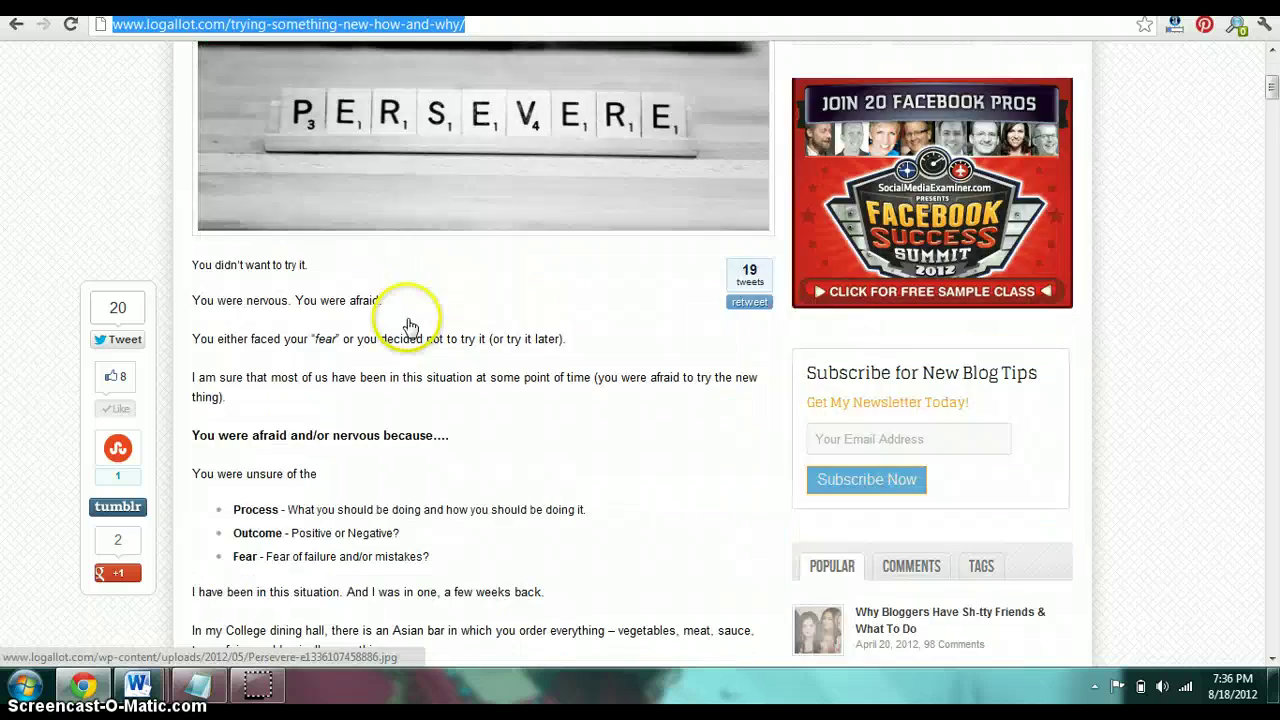
scroll(523, 586, down, 15)
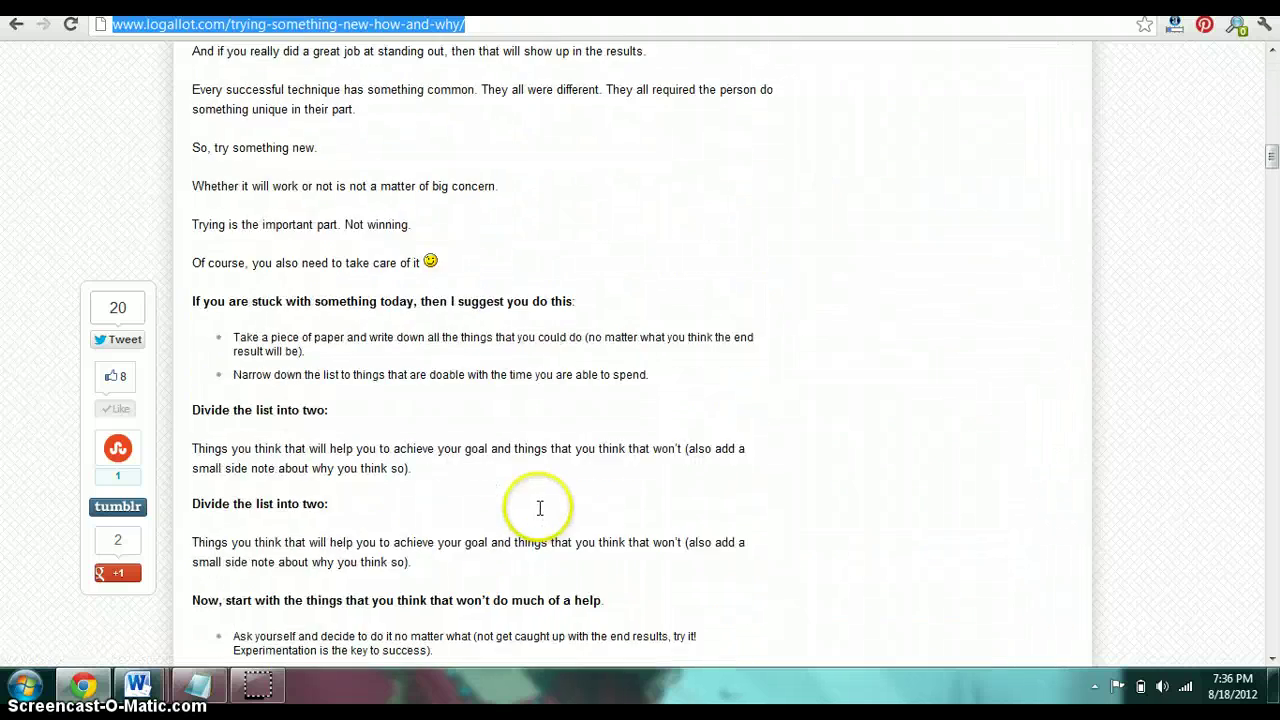
scroll(538, 515, up, 20)
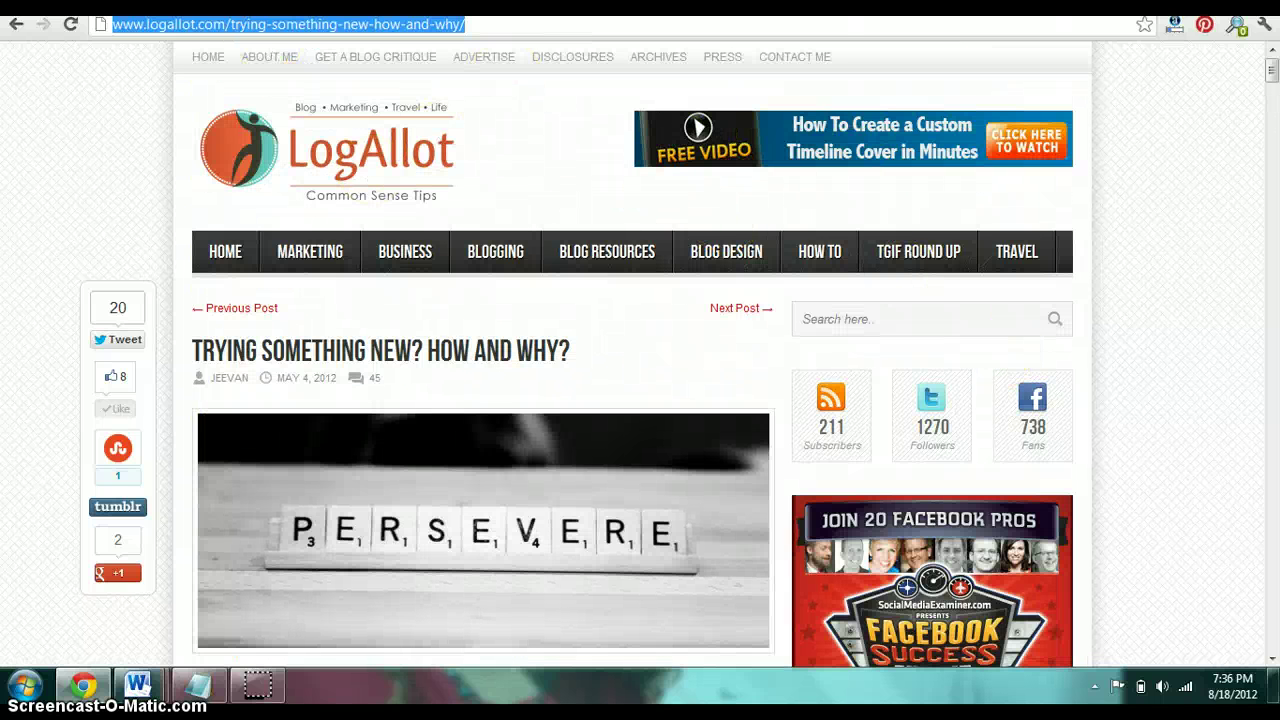
- Widen and enlarge the blog IFrame widget, shifting it left and down
click(699, 18)
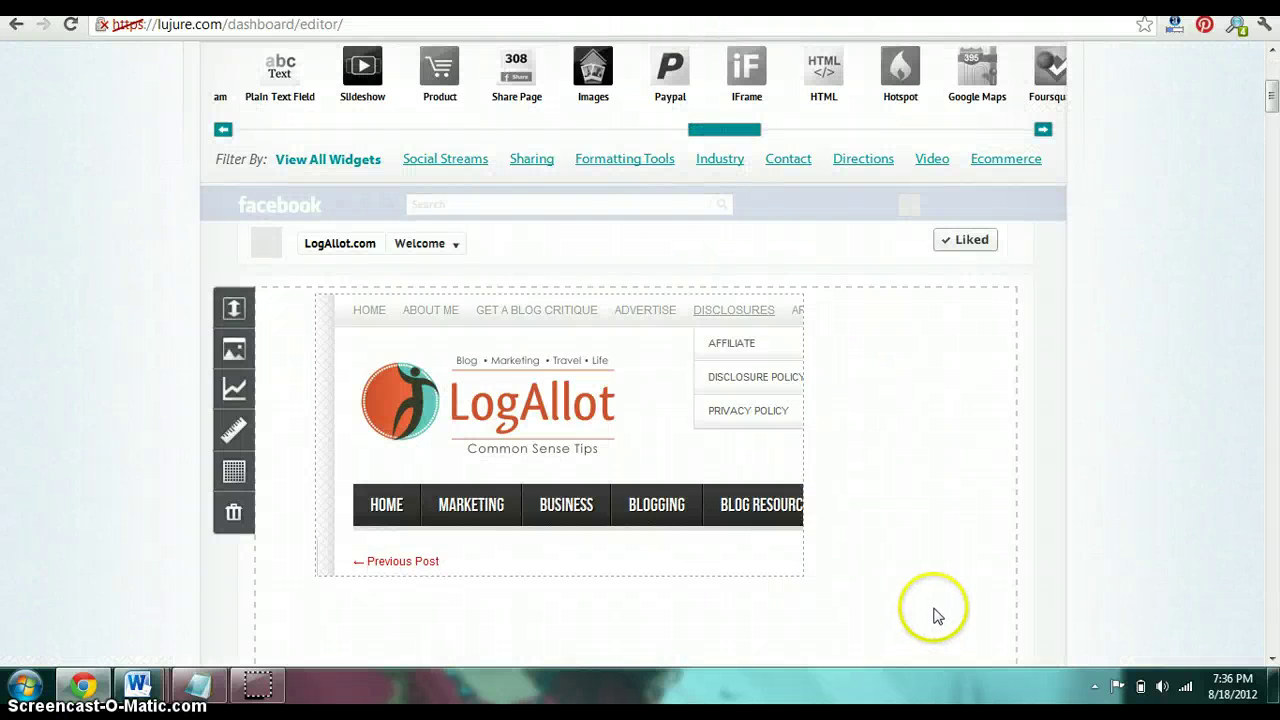
drag(791, 566, 860, 665)
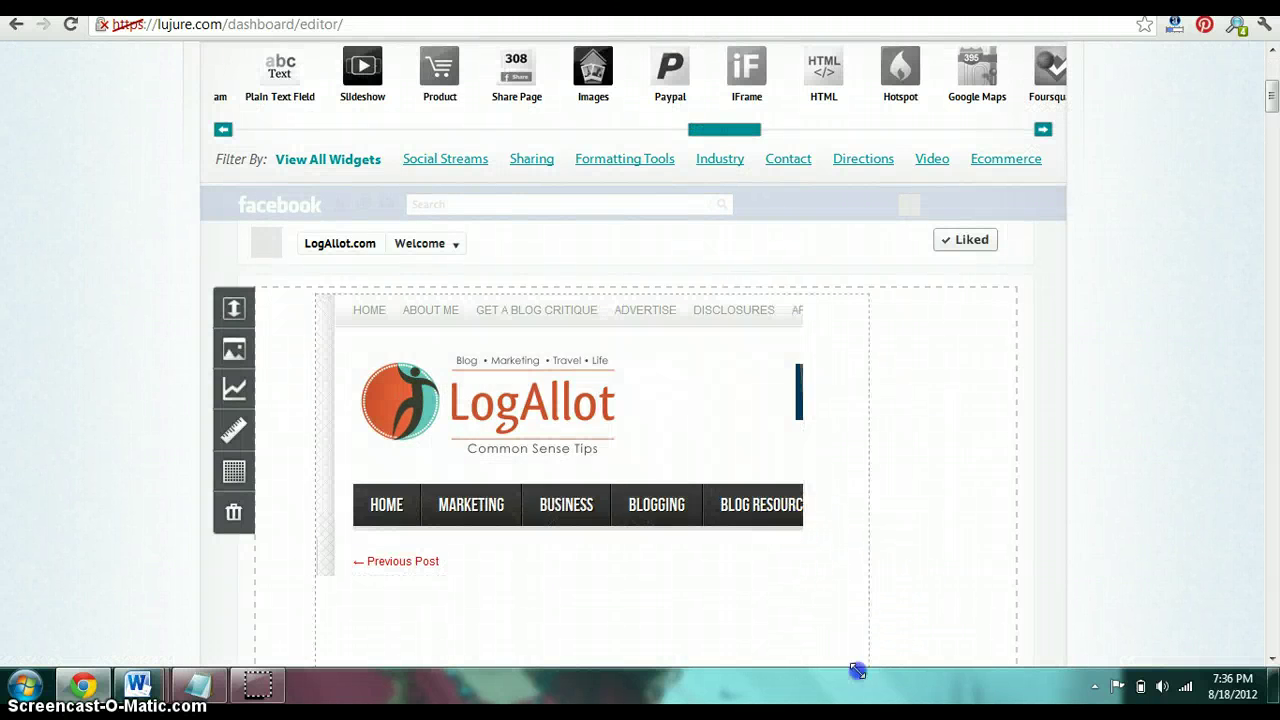
scroll(1226, 458, down, 1)
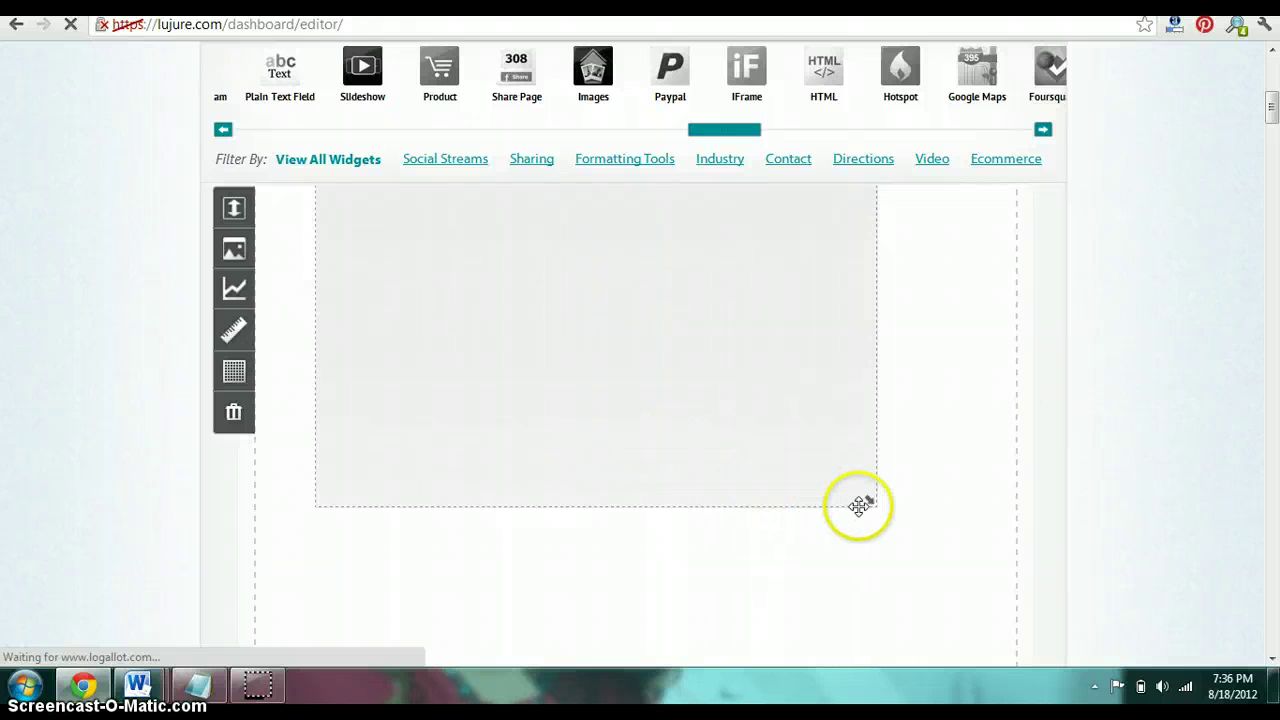
drag(863, 500, 930, 628)
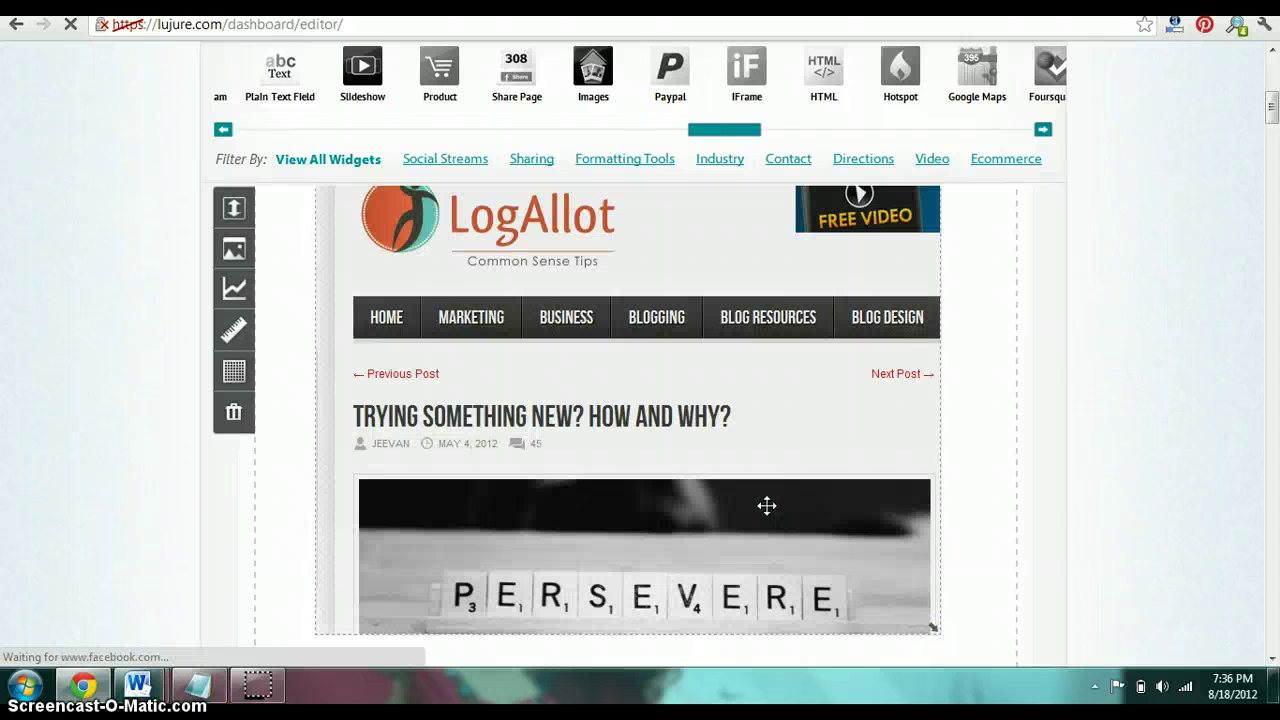
drag(766, 505, 714, 521)
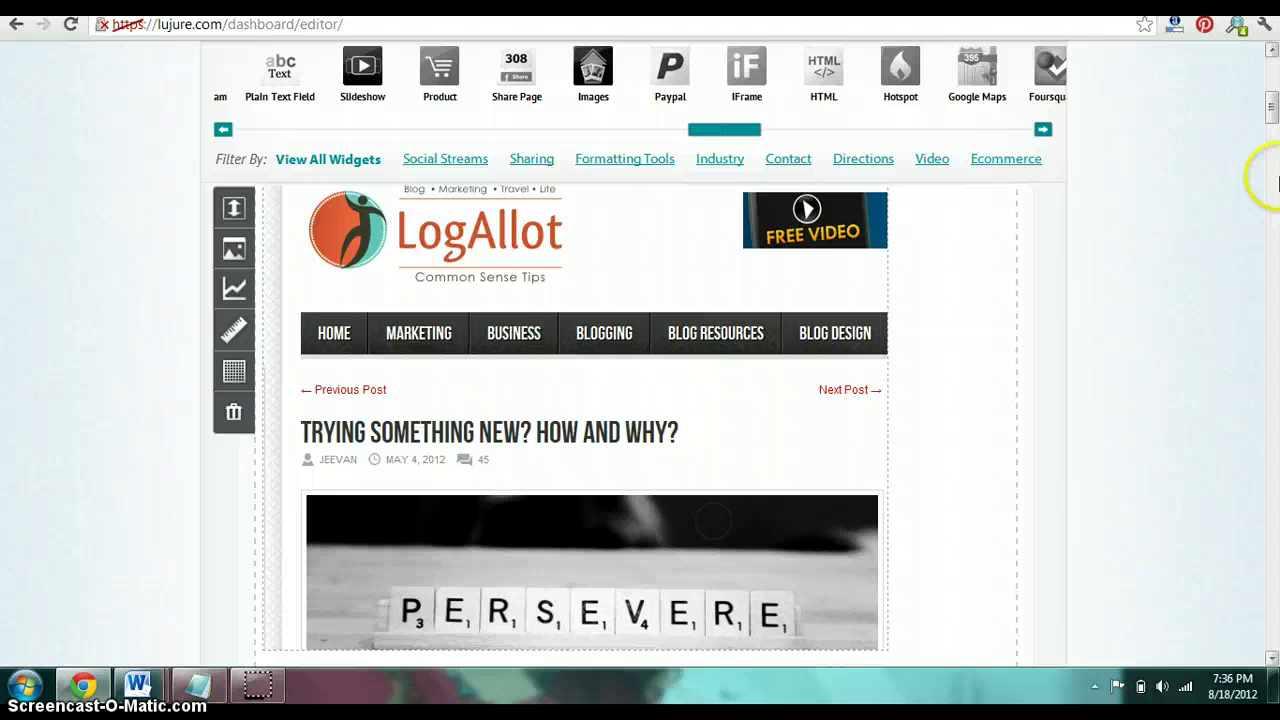
drag(1270, 103, 1270, 123)
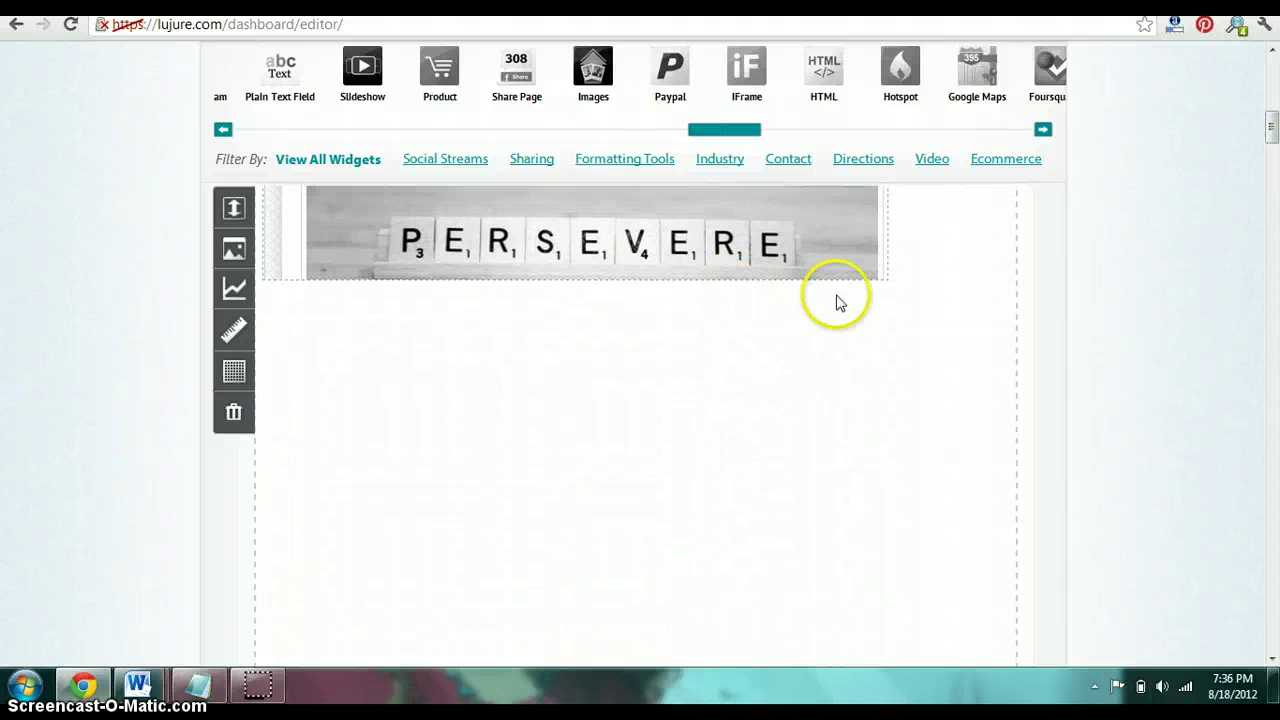
- Stretch the blog IFrame widget much taller by dragging its bottom edge down repeatedly
drag(880, 273, 898, 678)
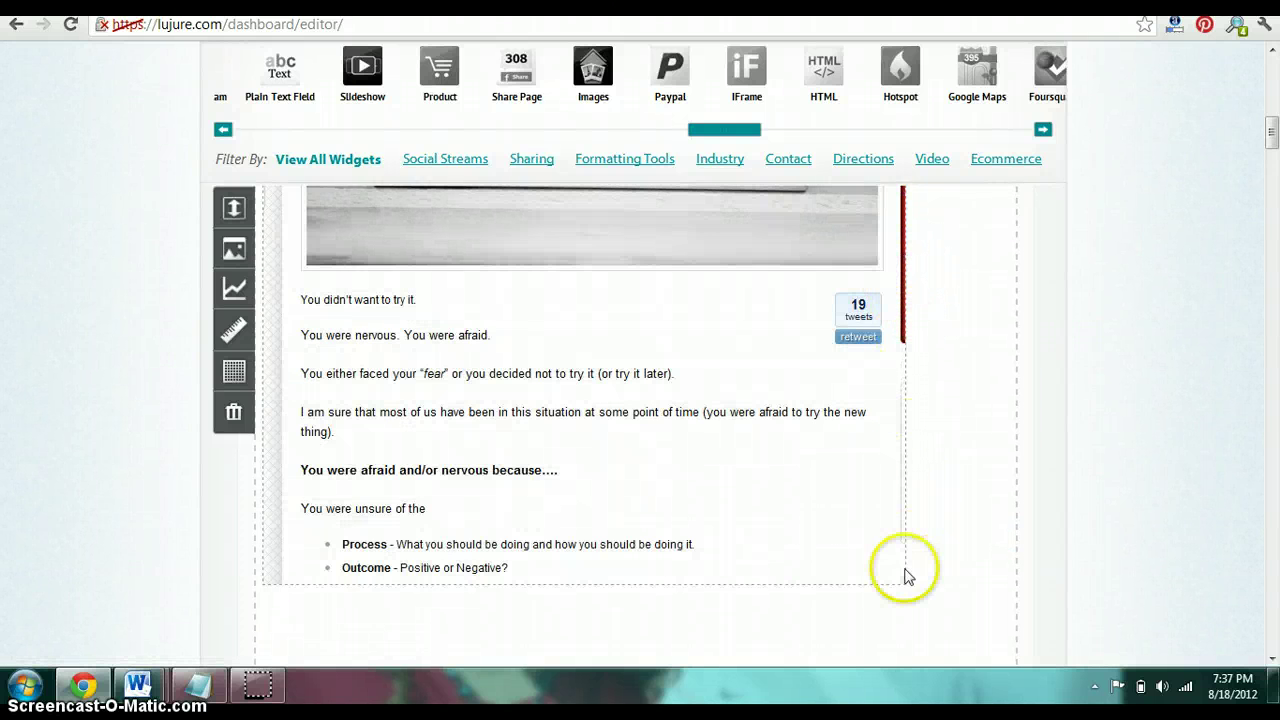
drag(896, 576, 894, 586)
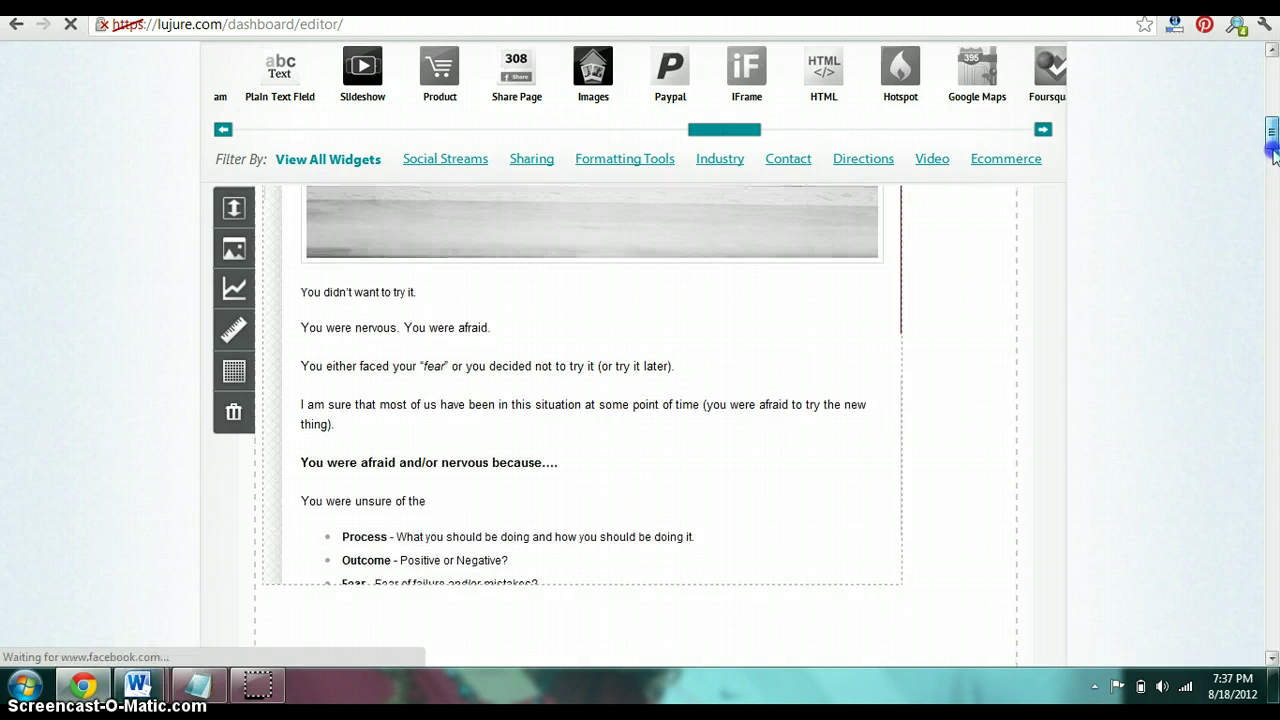
drag(1272, 138, 1273, 165)
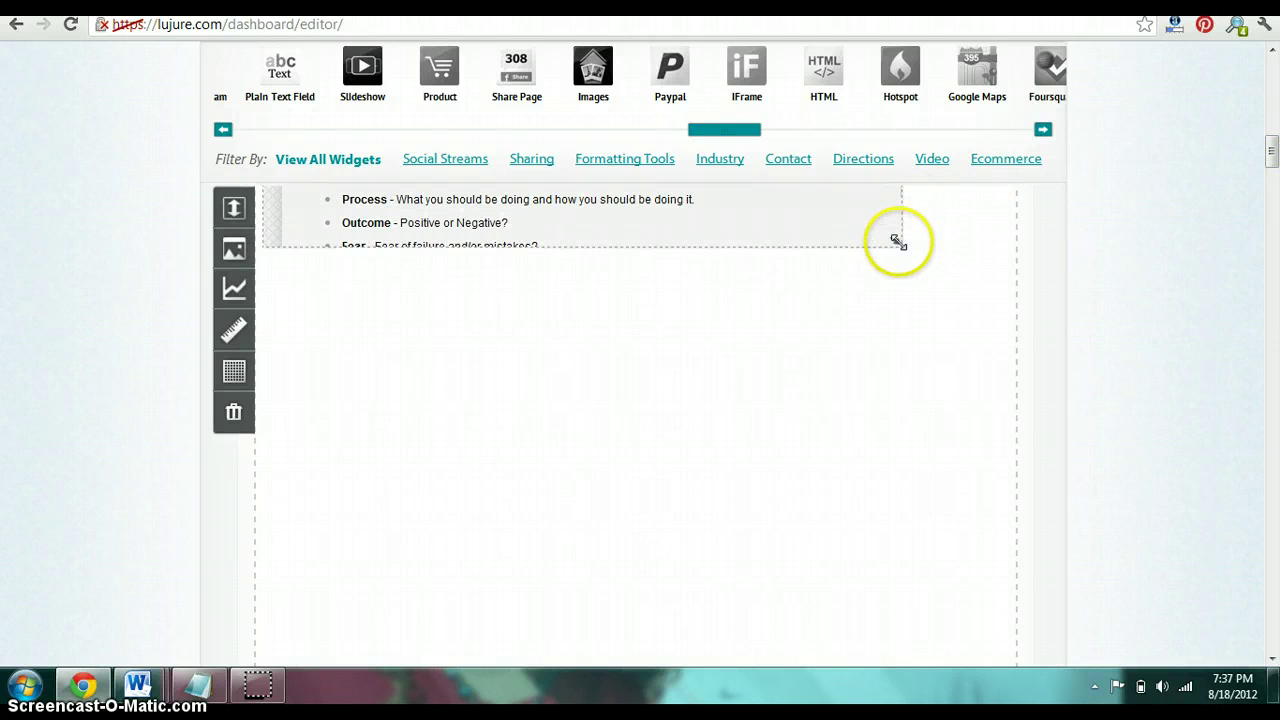
drag(897, 241, 906, 676)
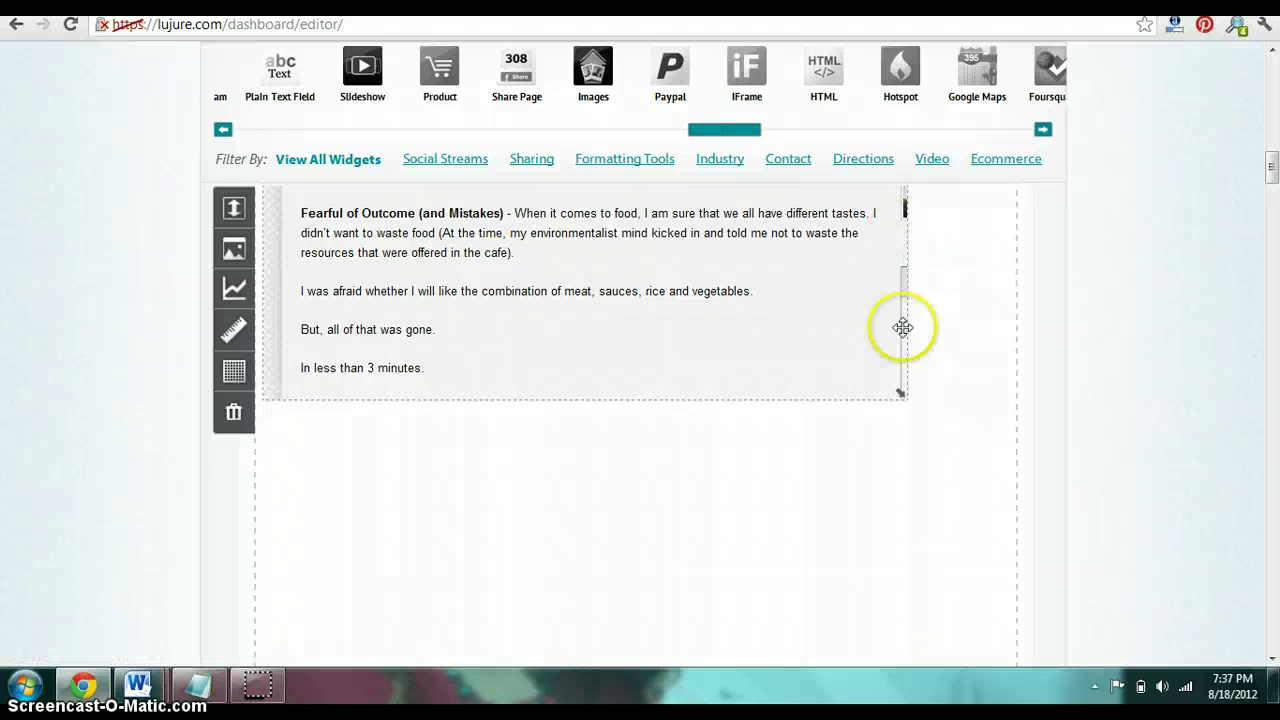
drag(902, 394, 900, 672)
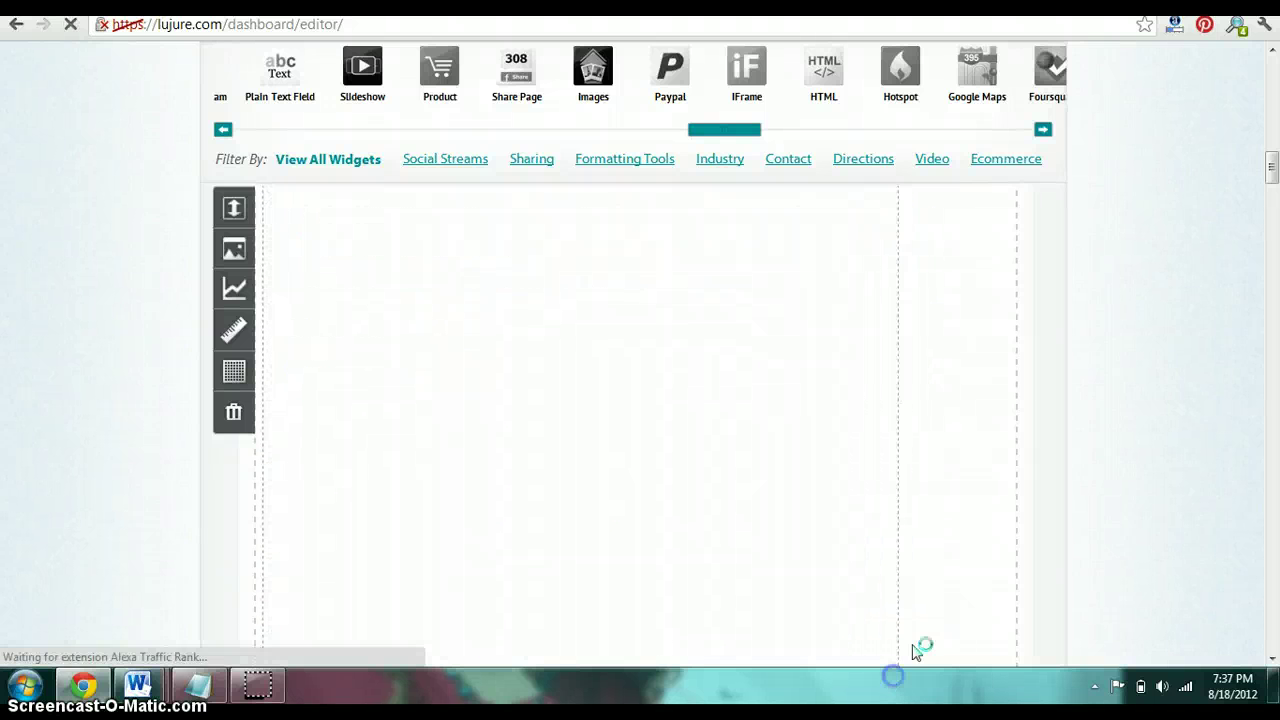
click(1096, 424)
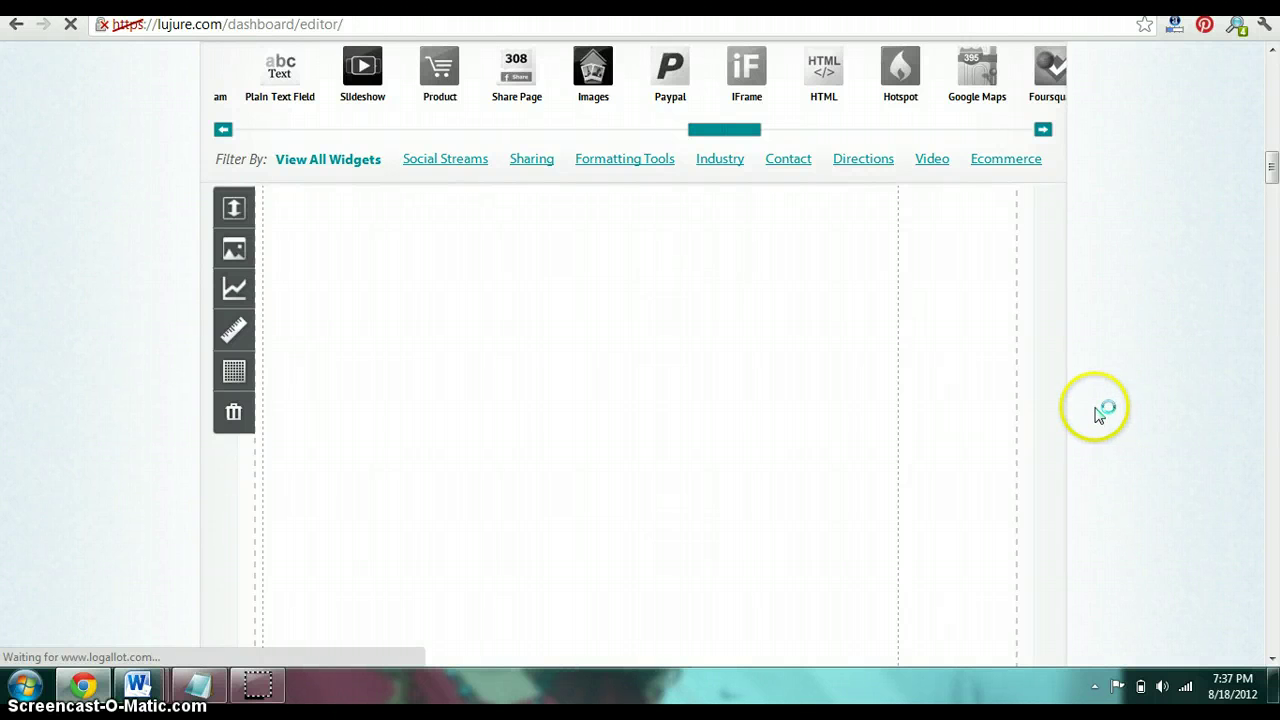
scroll(1098, 416, down, 5)
drag(886, 296, 914, 666)
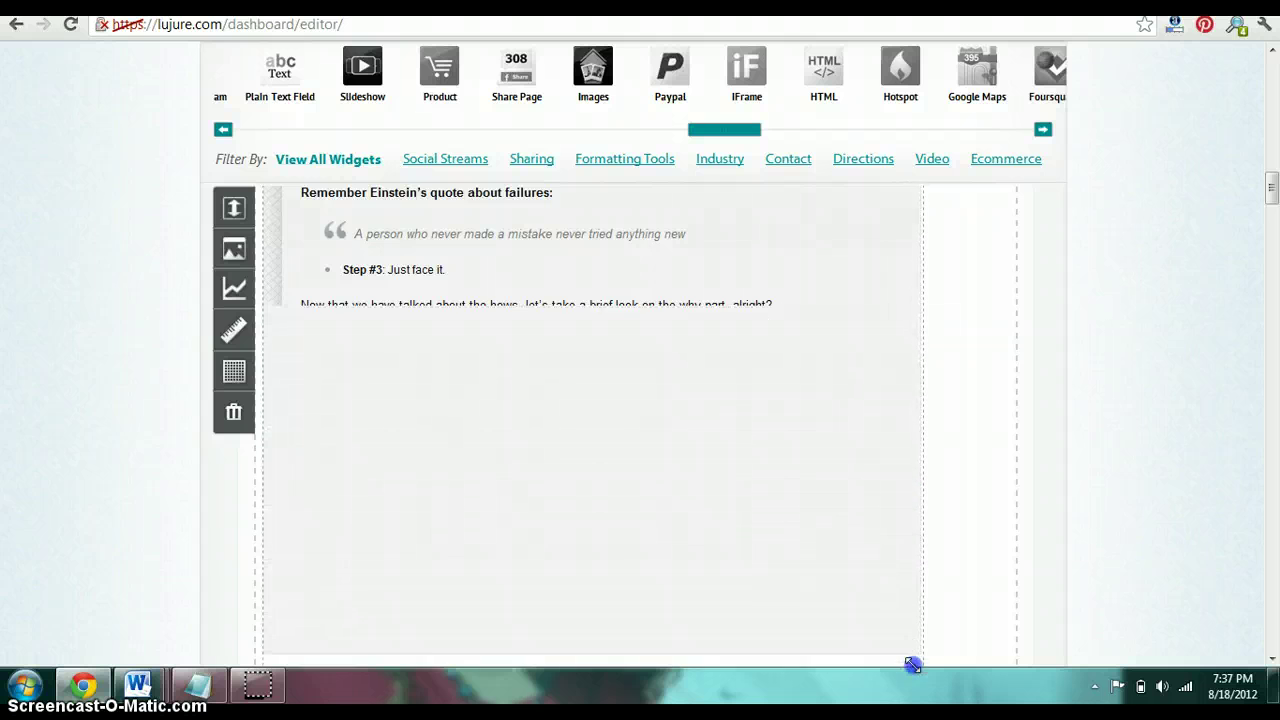
click(1273, 455)
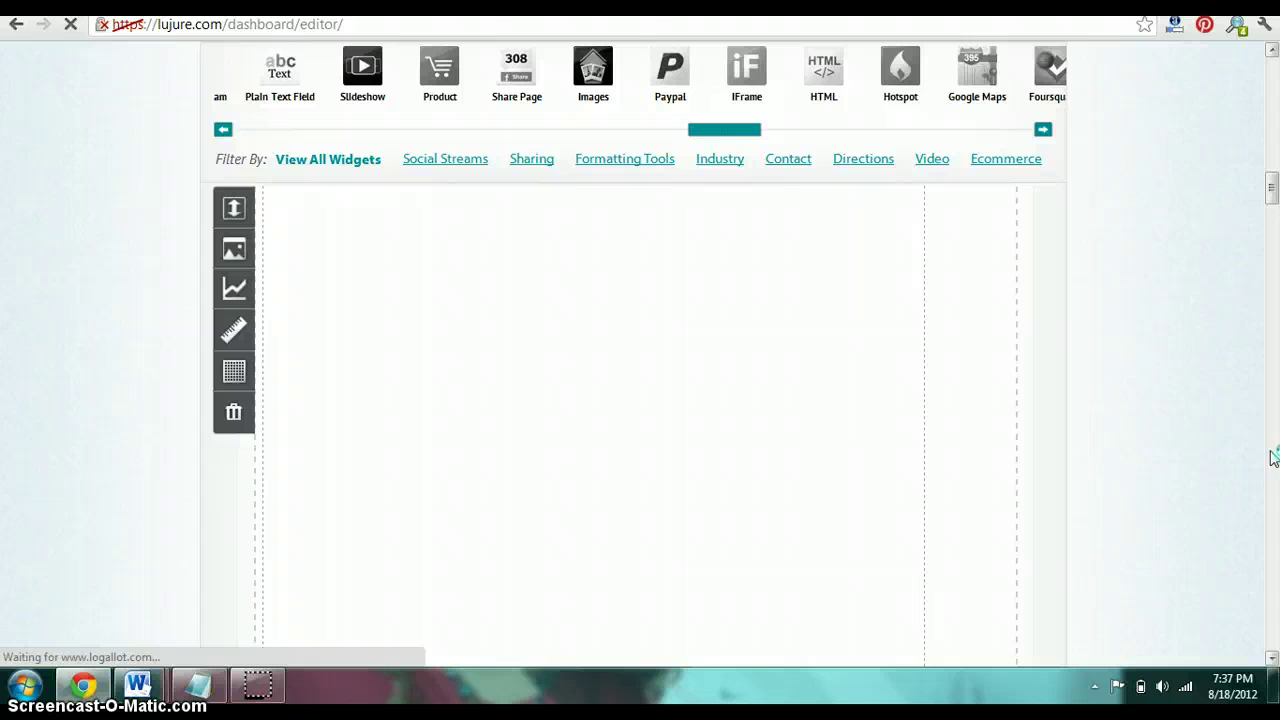
- Drag the blog widget's resize handle down several times, letting the post reload each time
scroll(1250, 450, down, 3)
click(900, 369)
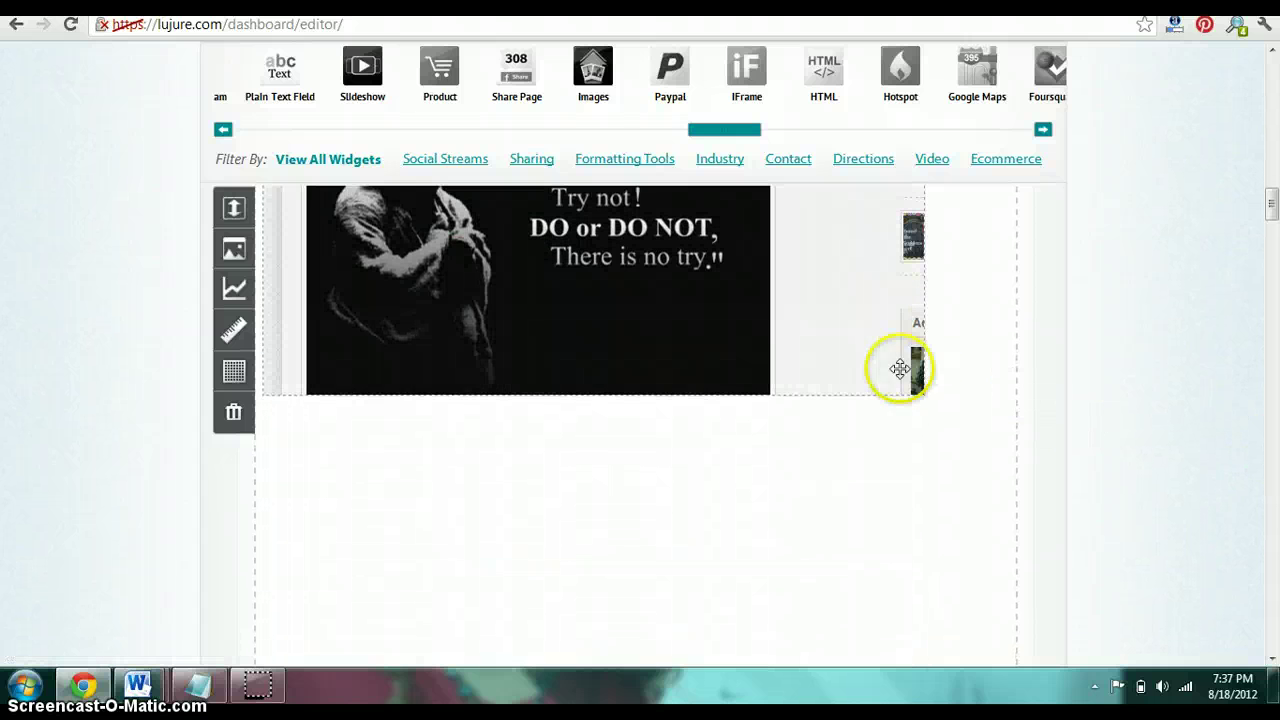
drag(900, 369, 883, 674)
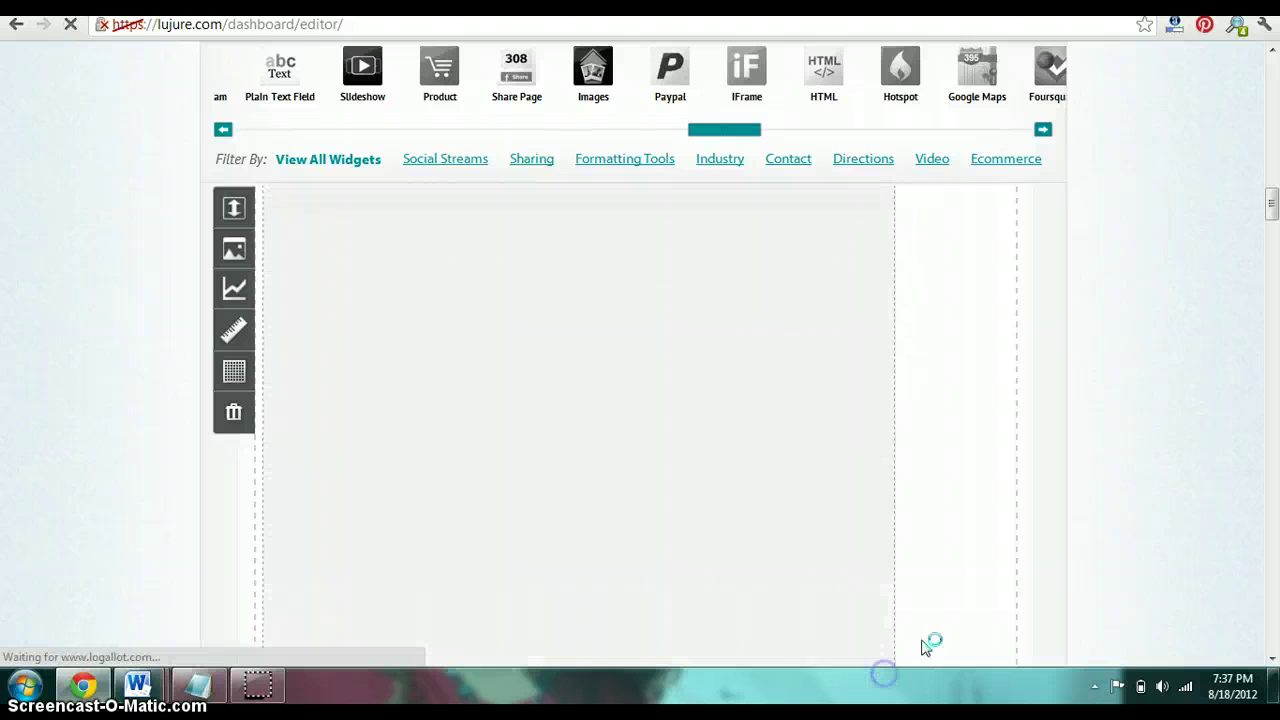
click(1147, 393)
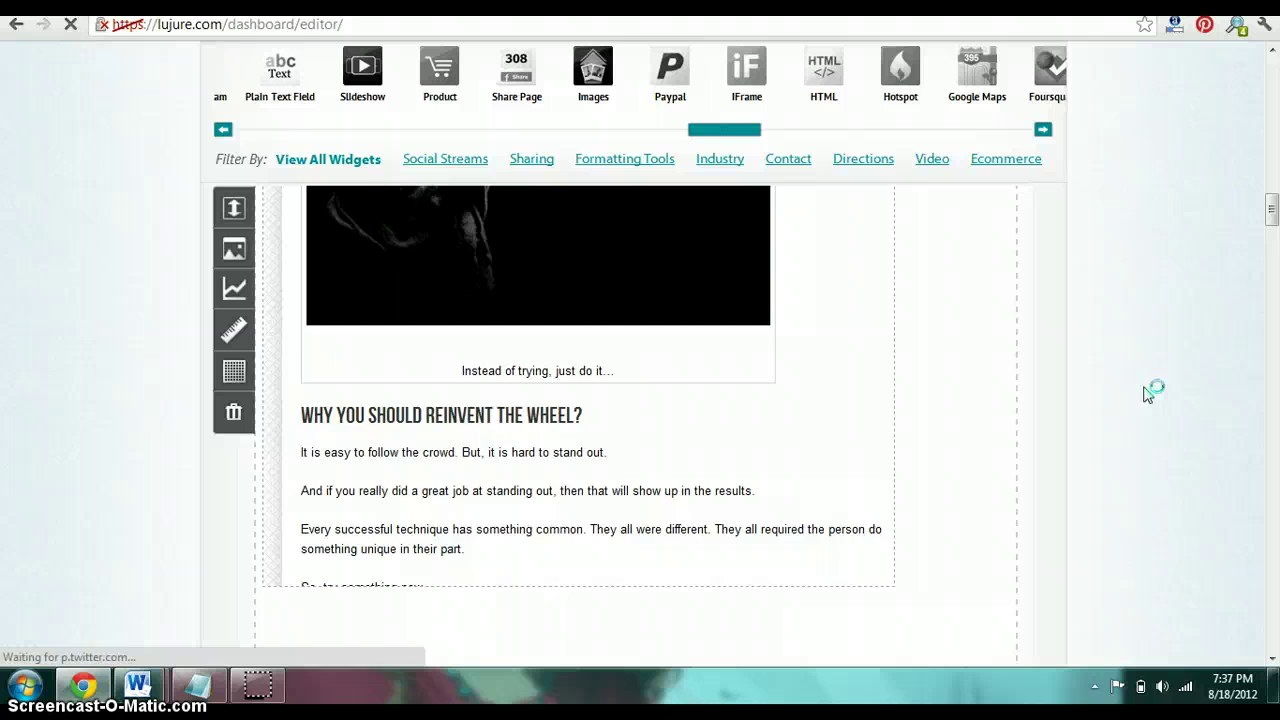
drag(1071, 449, 1085, 231)
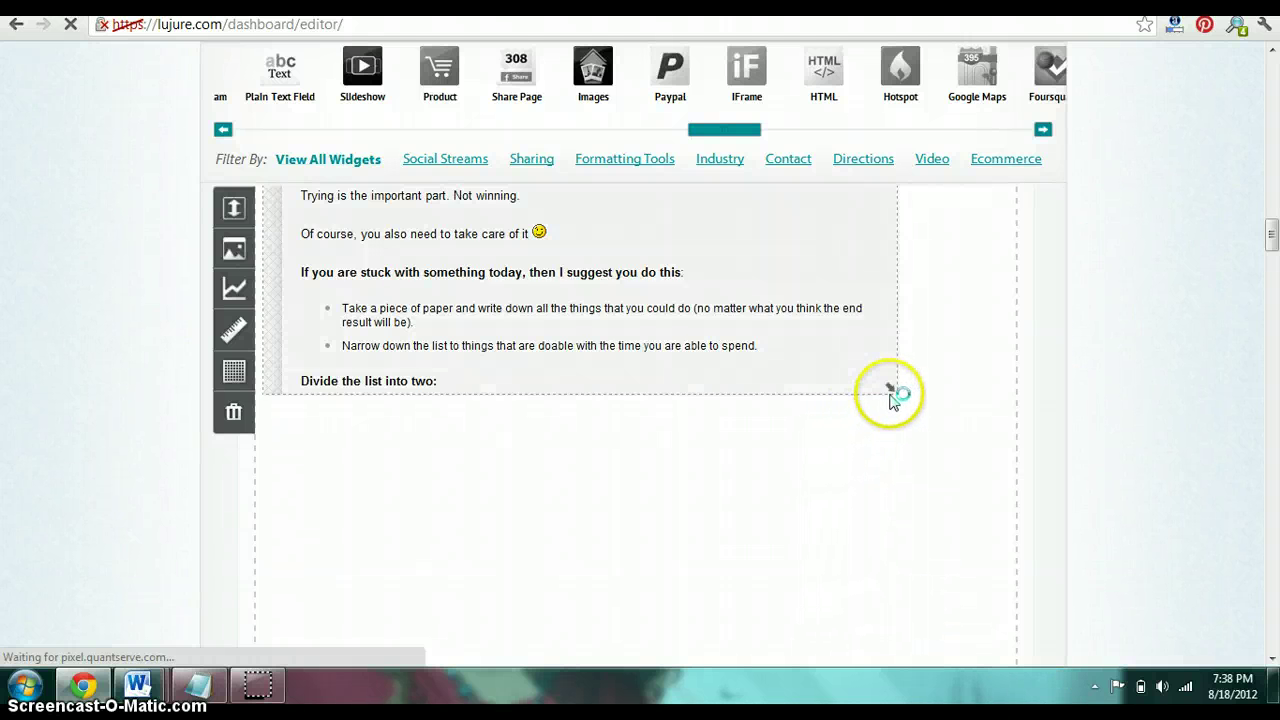
drag(890, 390, 891, 645)
click(1121, 410)
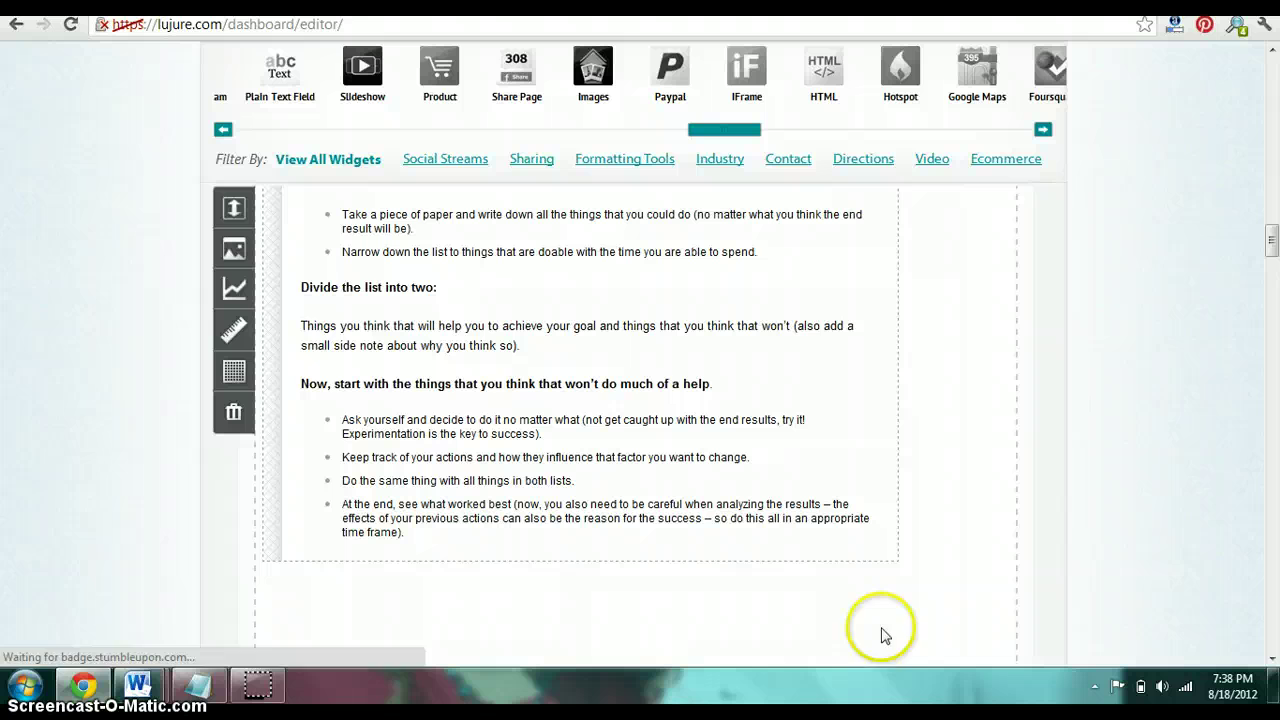
drag(891, 558, 900, 668)
click(1110, 383)
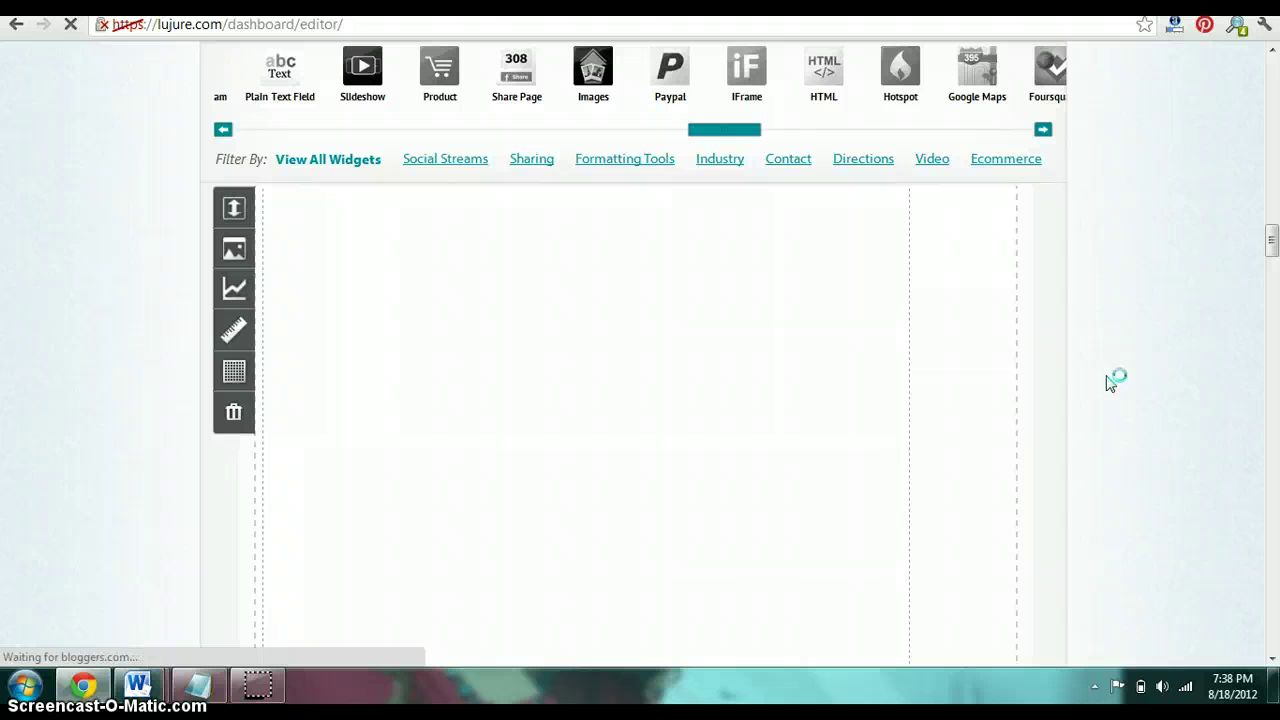
- Extend the widget's bottom further until the 'Subscribe to this blog' box is visible
drag(866, 434, 933, 657)
click(1216, 498)
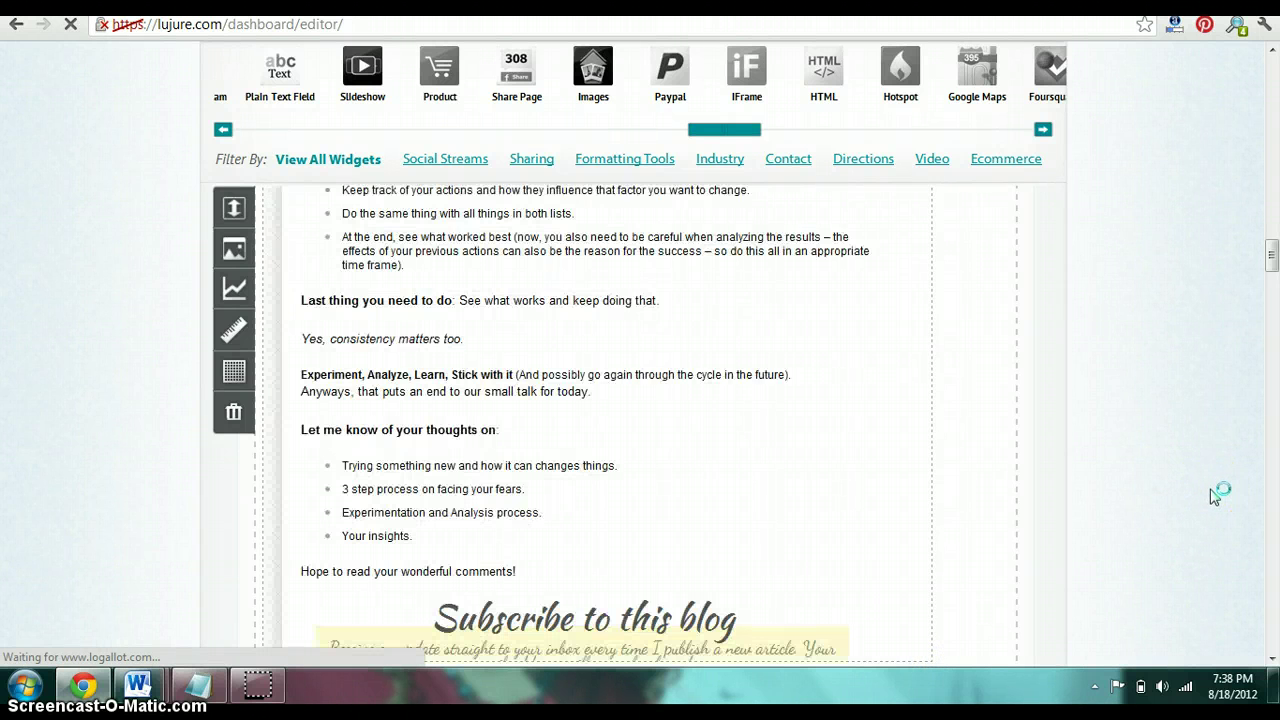
scroll(1180, 505, down, 2)
click(882, 449)
drag(882, 449, 925, 515)
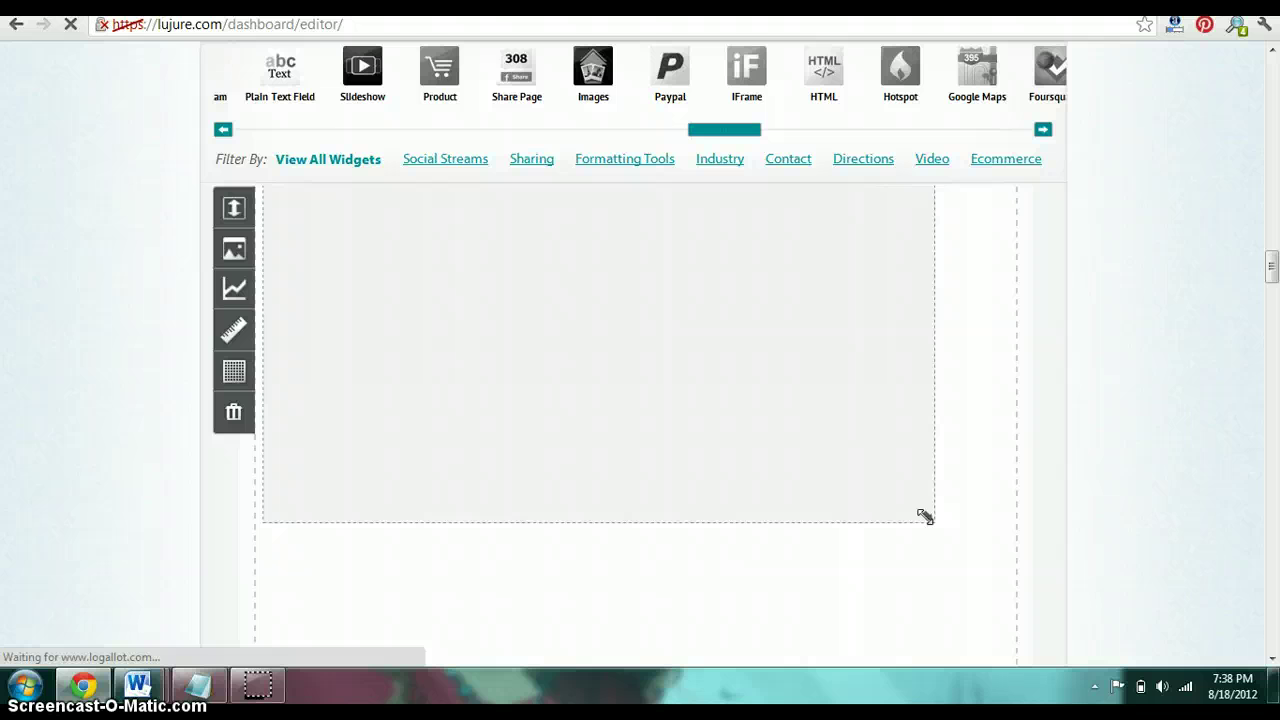
drag(925, 516, 932, 549)
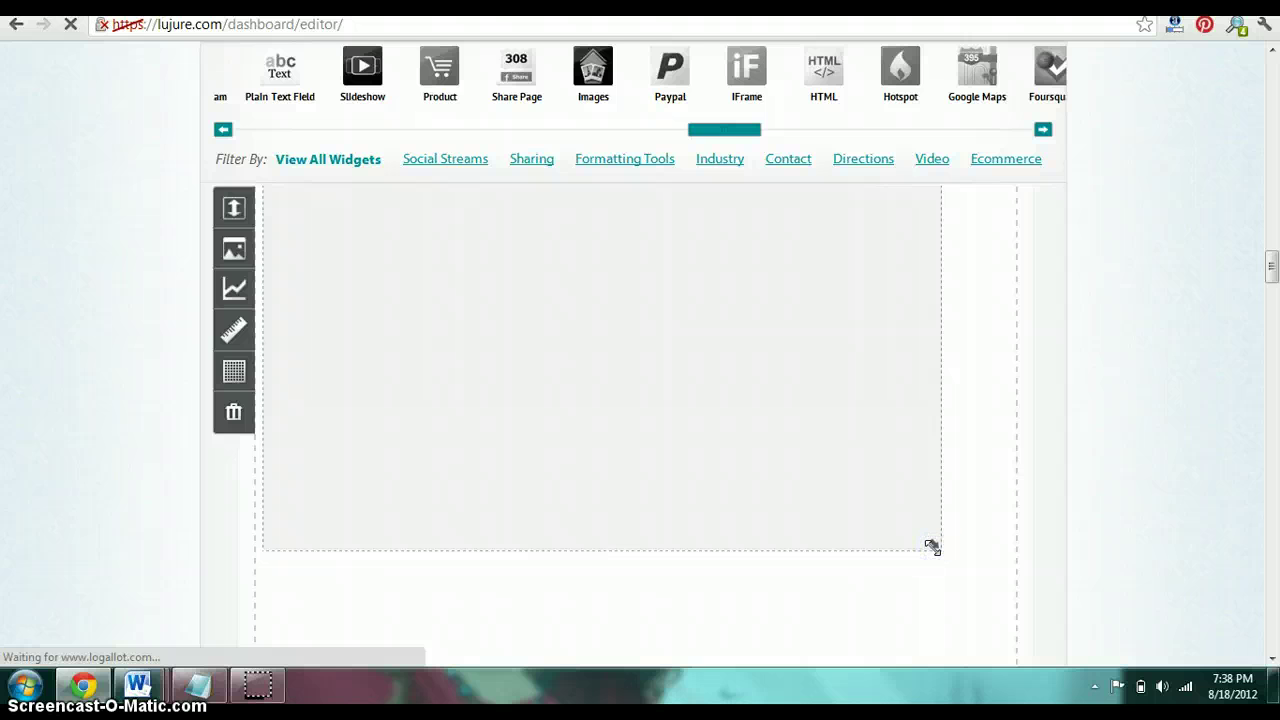
drag(931, 547, 933, 556)
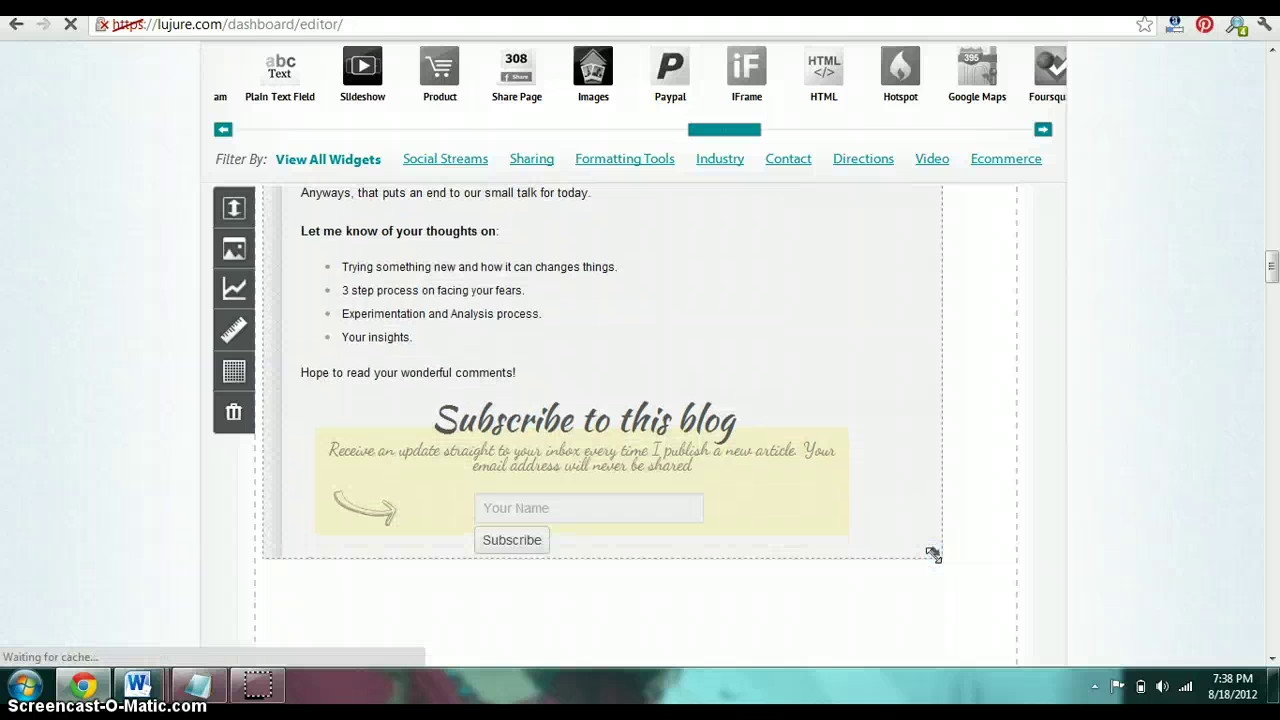
- Adjust the blog widget's corner handle to narrow the frame slightly
mouse_move(1275, 263)
mouse_down()
mouse_move(1273, 185)
mouse_move(1273, 292)
mouse_move(1273, 272)
mouse_up()
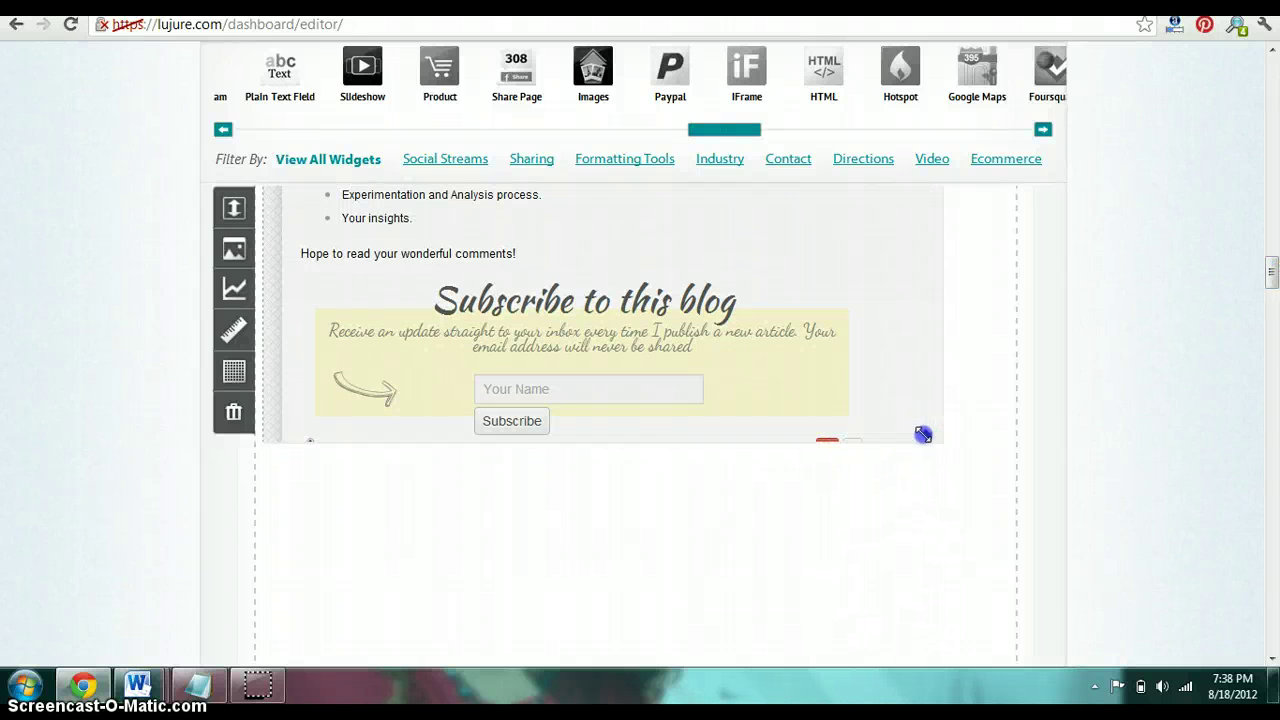
drag(914, 436, 1155, 385)
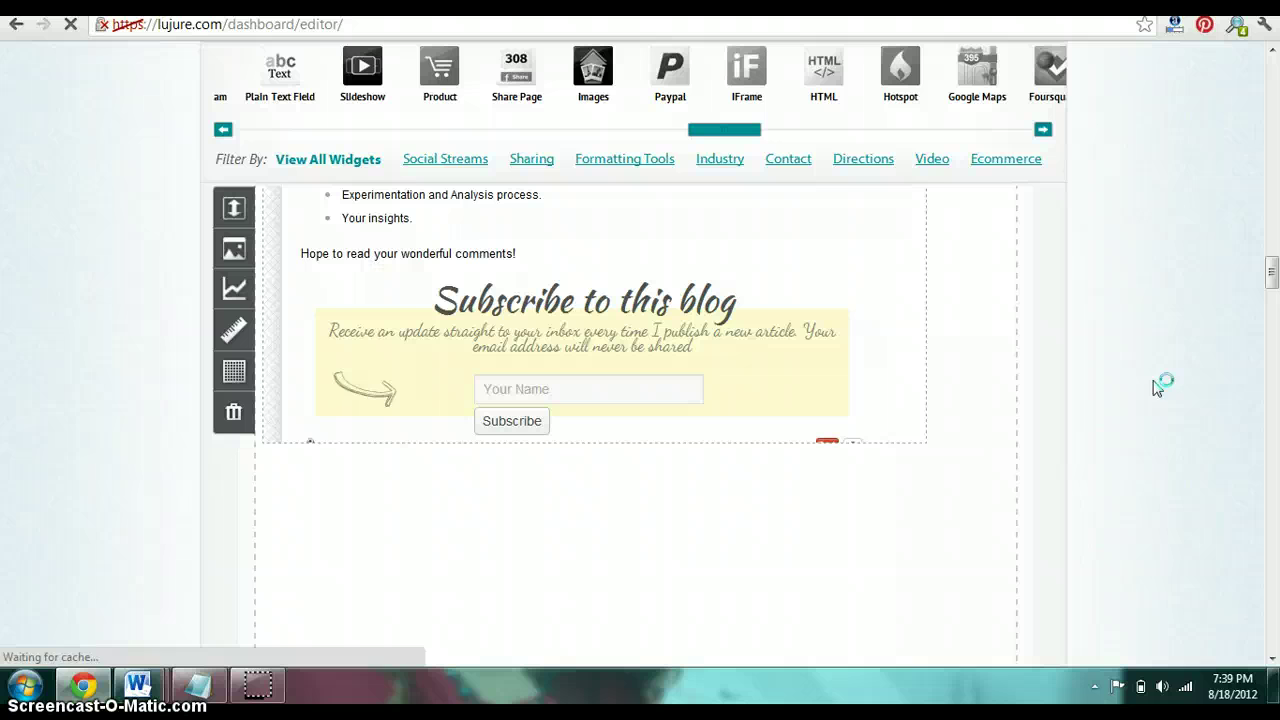
click(957, 437)
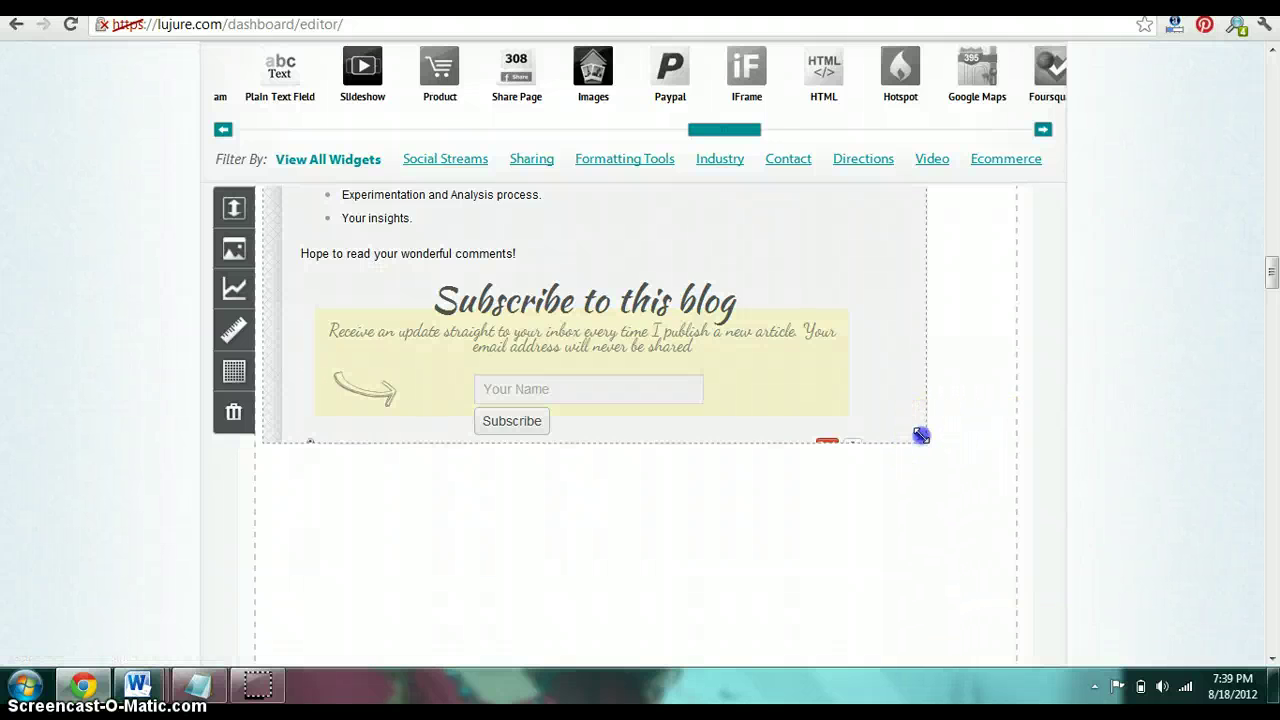
drag(921, 427, 930, 441)
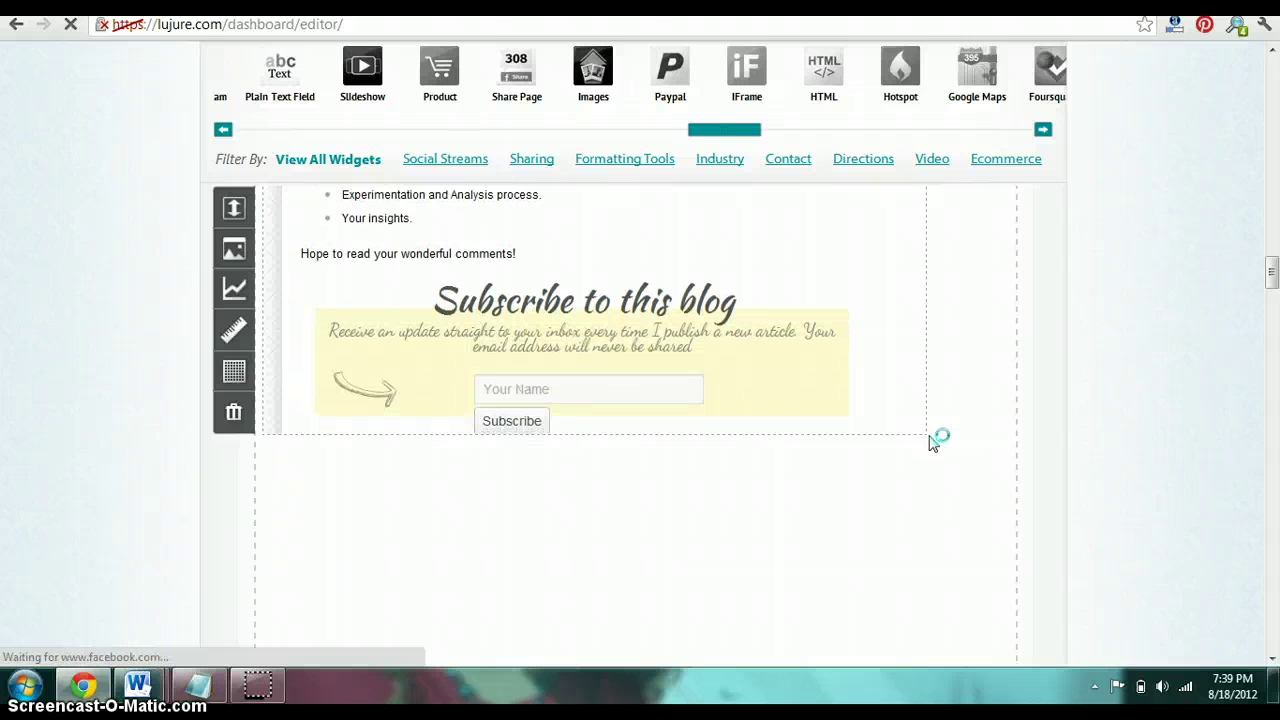
drag(1271, 270, 1275, 301)
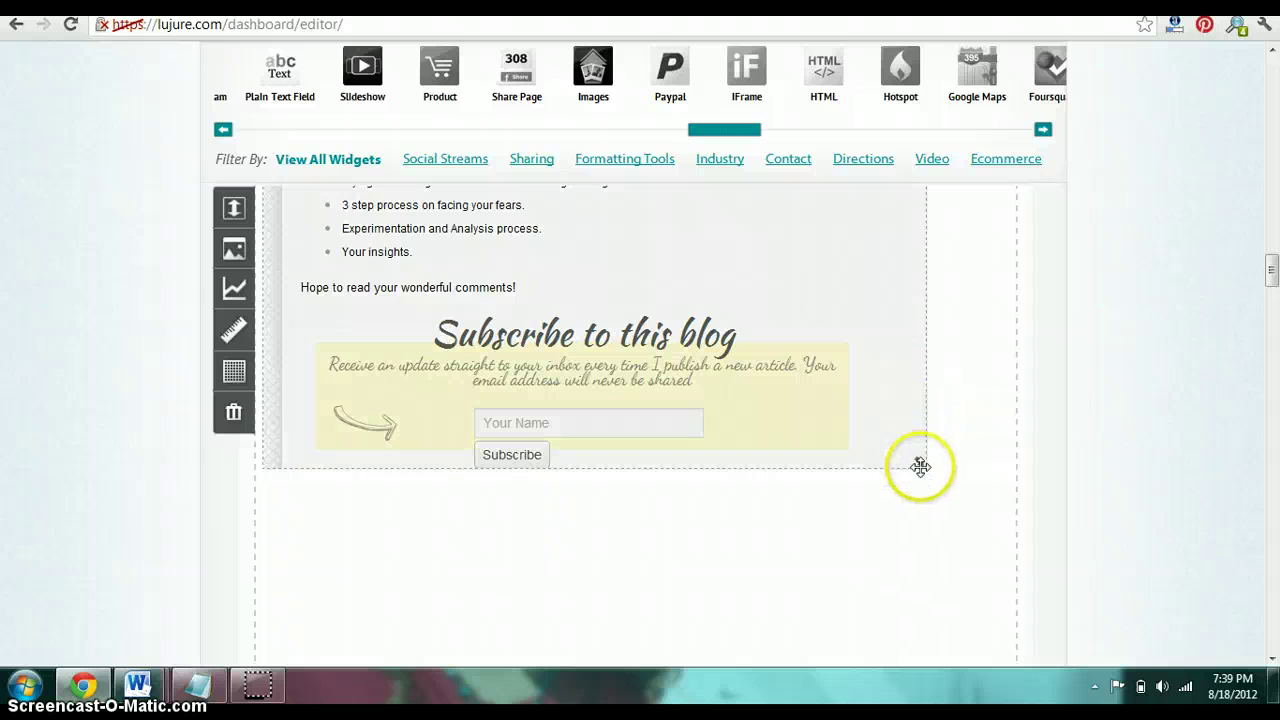
drag(918, 463, 903, 463)
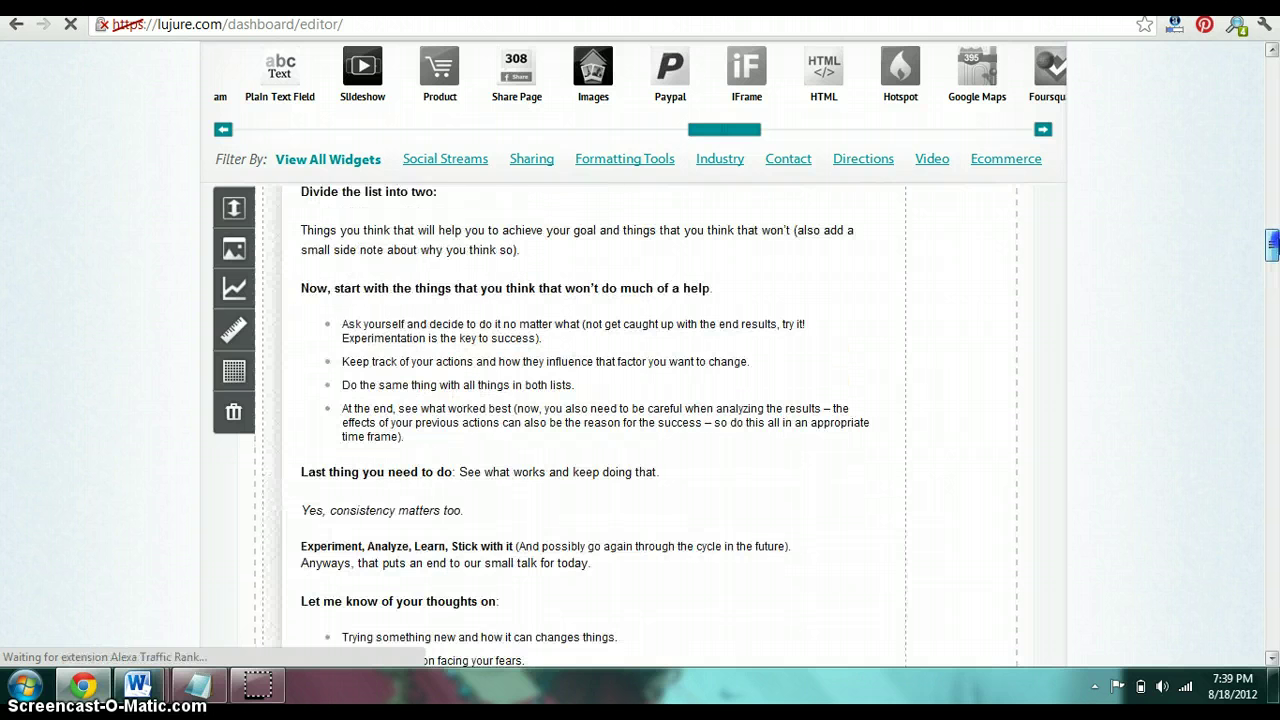
- Return to the top and shift the blog widget about 56 px right beneath the Welcome bar
mouse_move(1272, 270)
mouse_down()
mouse_move(1272, 180)
mouse_move(1272, 266)
mouse_up()
click(894, 512)
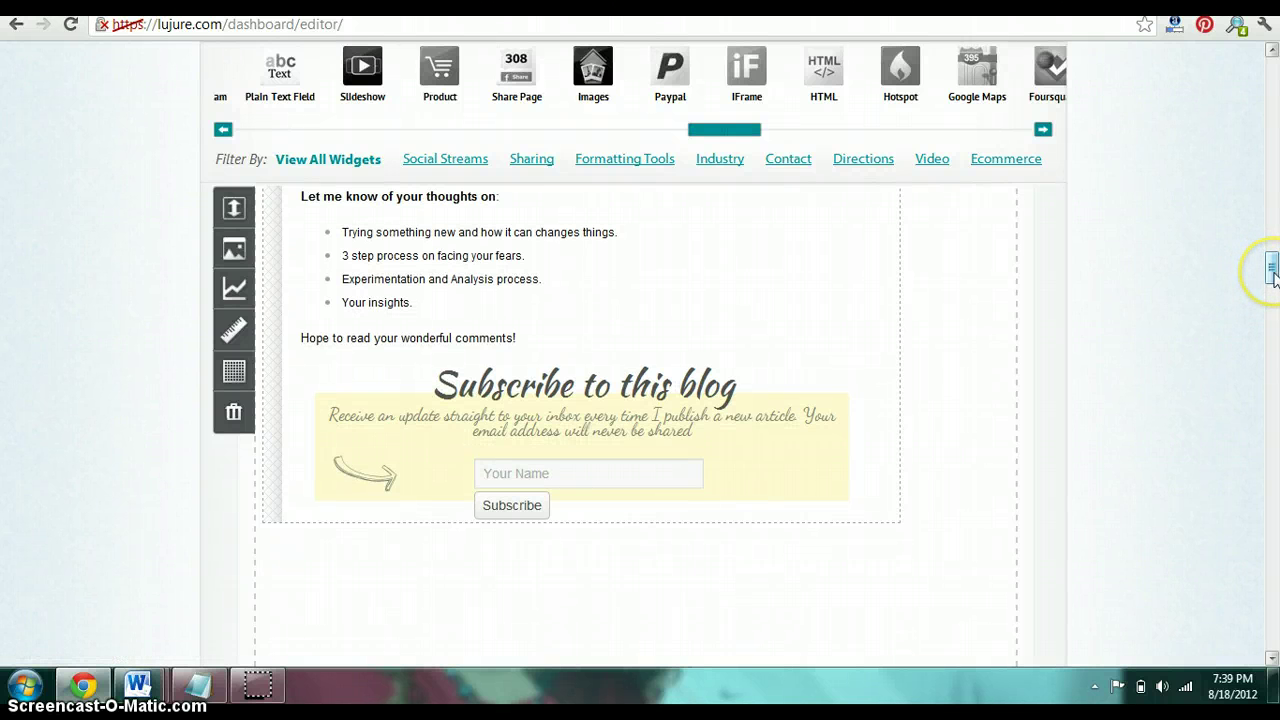
drag(1272, 270, 1272, 92)
drag(694, 486, 752, 468)
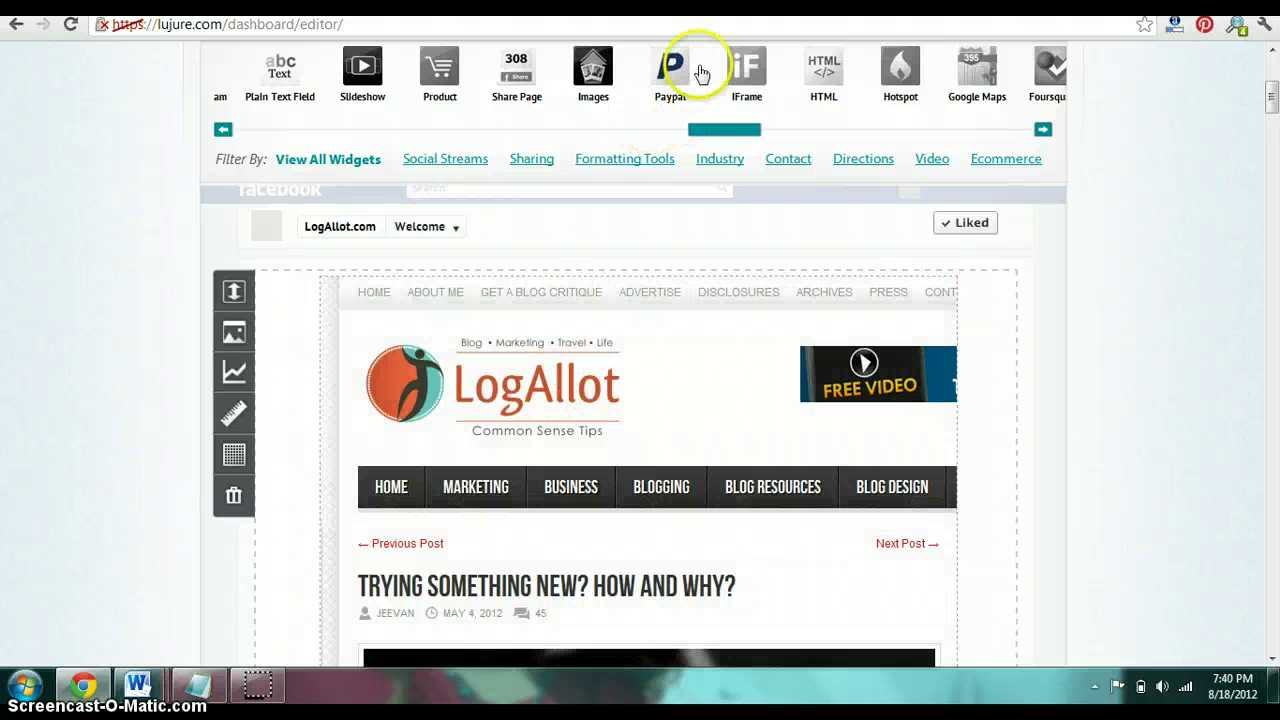
- Drop an Images widget onto the blog post and pick LogAllot Timeline_cover from Desktop > LogAllot posts
drag(722, 137, 716, 135)
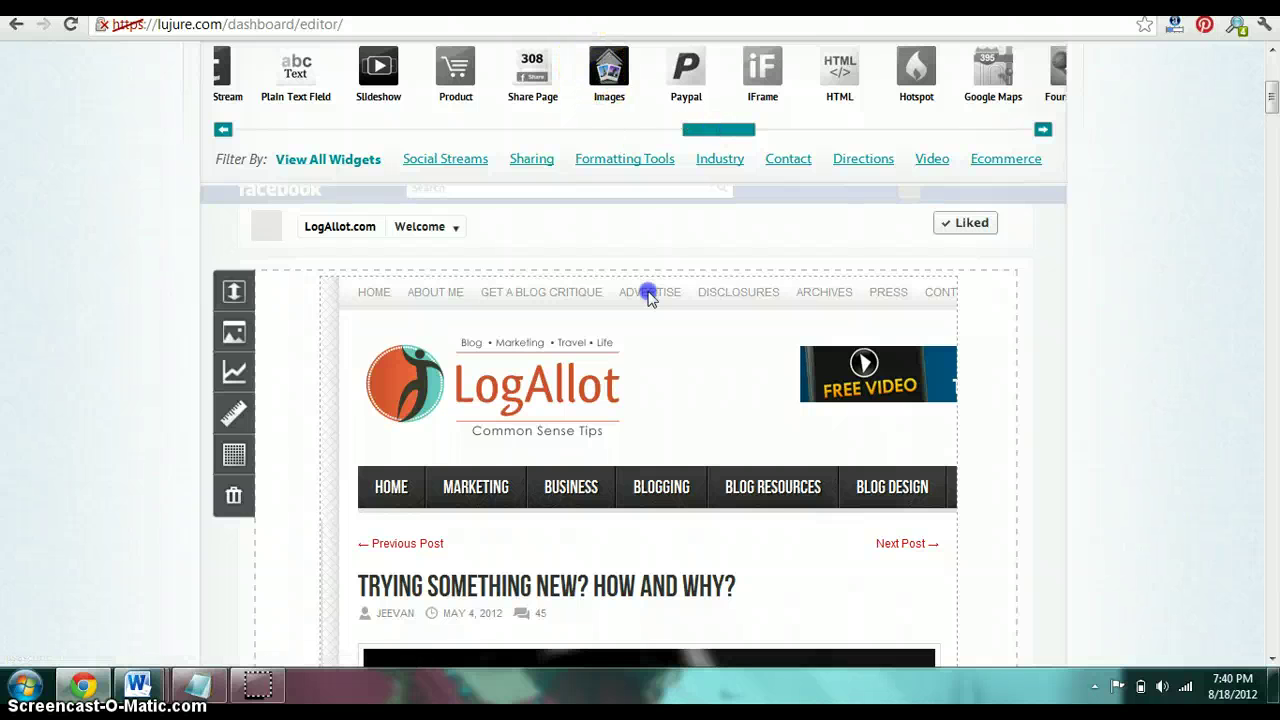
drag(648, 296, 667, 416)
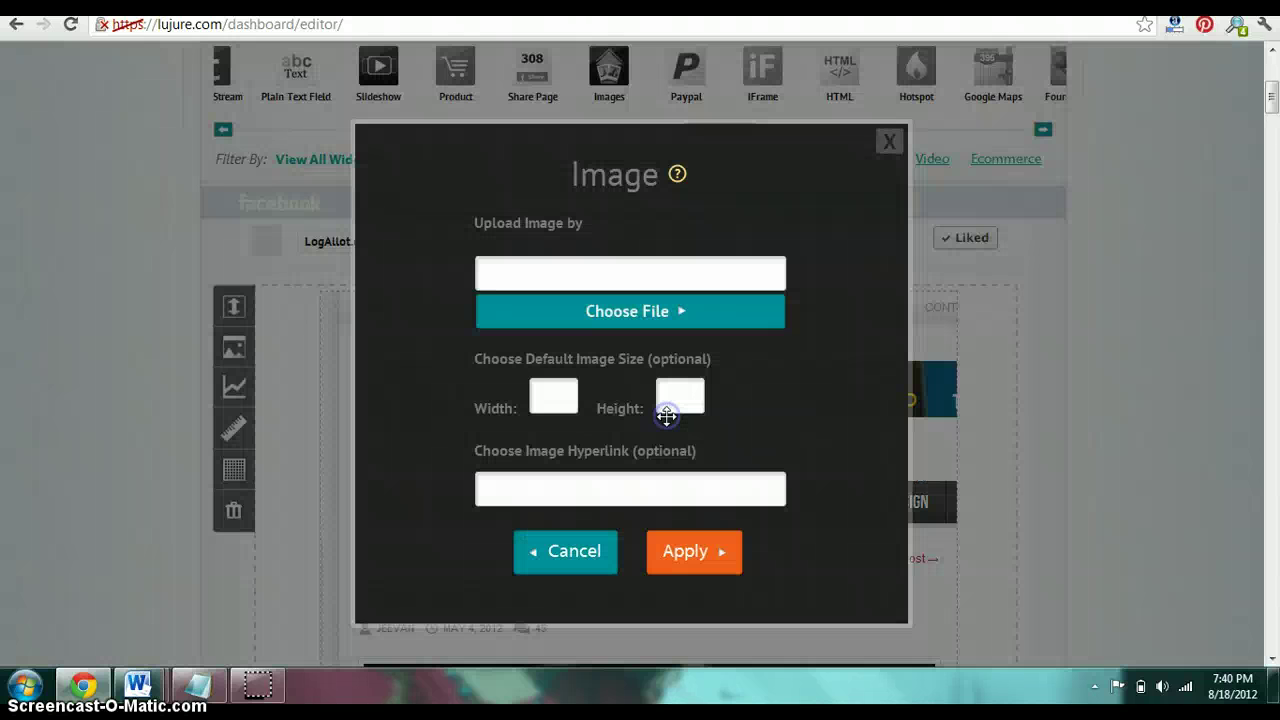
click(664, 317)
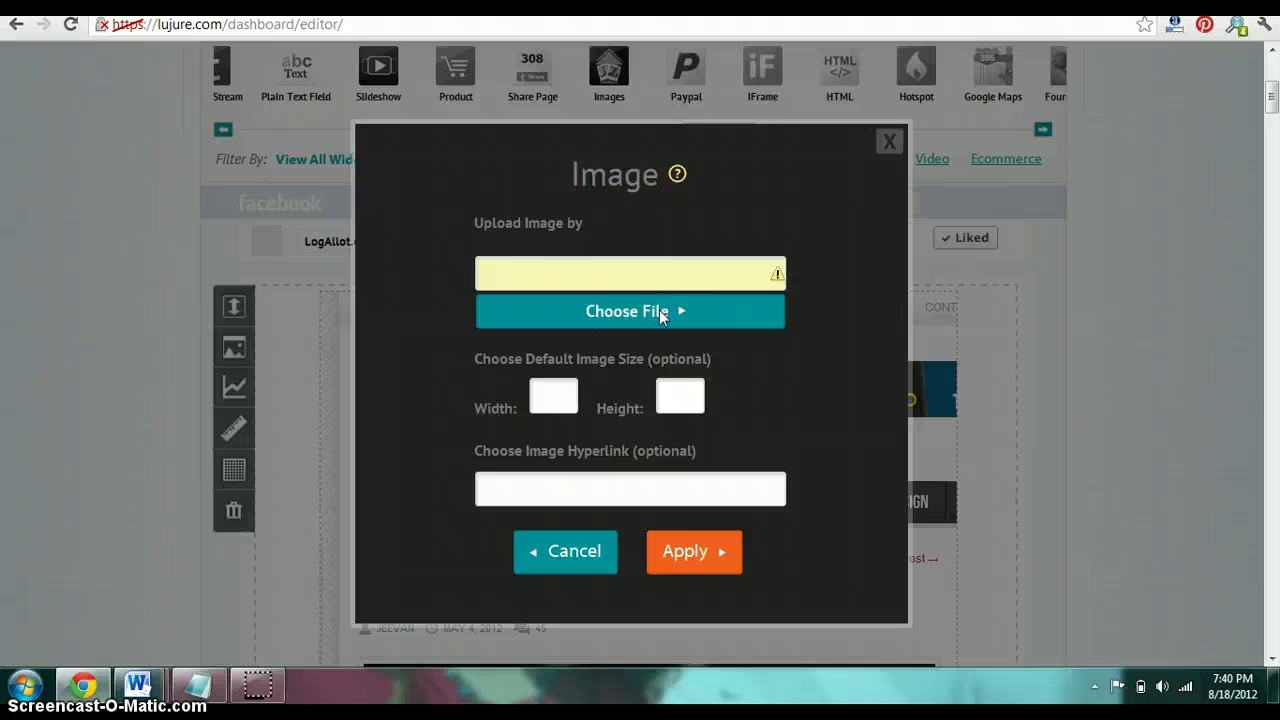
click(660, 310)
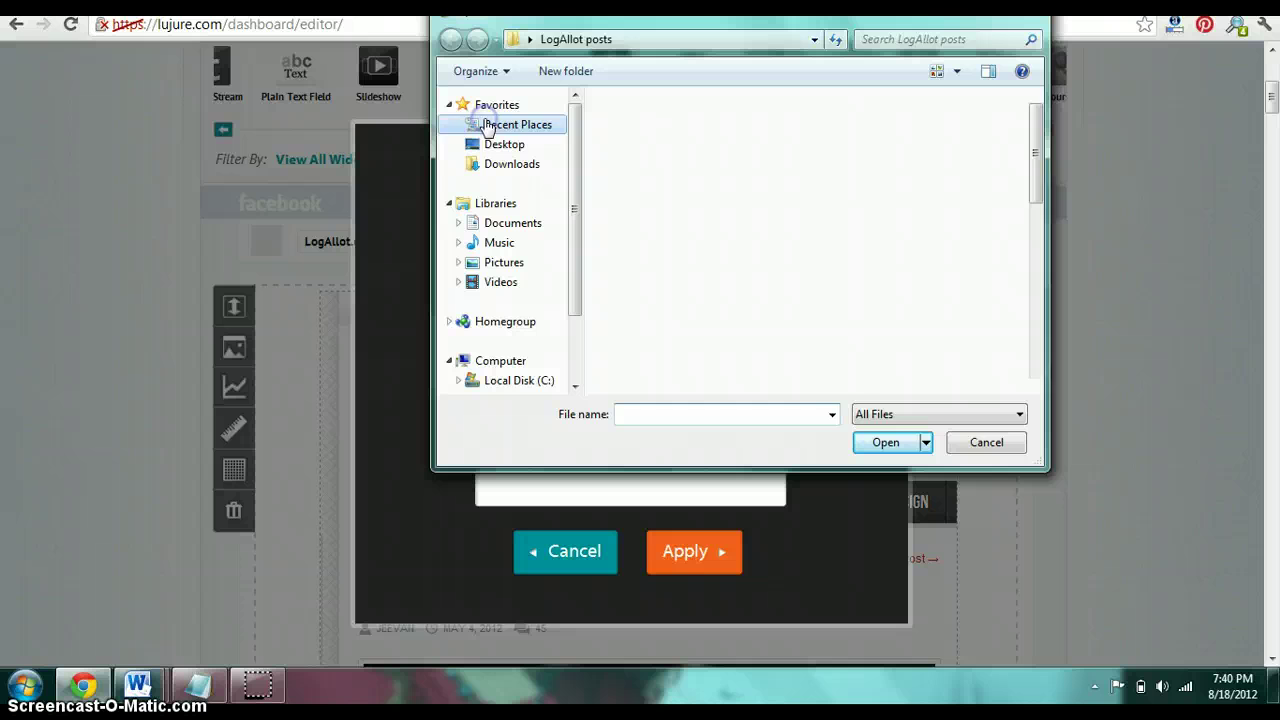
click(495, 143)
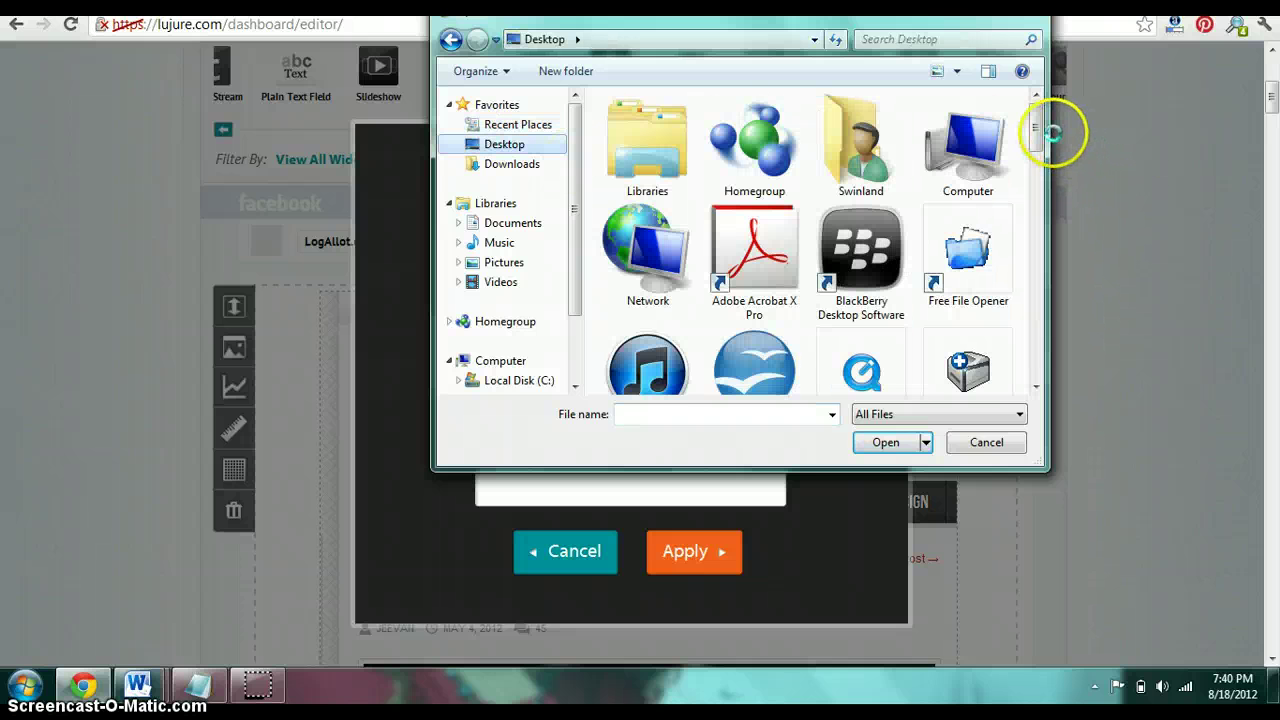
drag(1036, 136, 1037, 232)
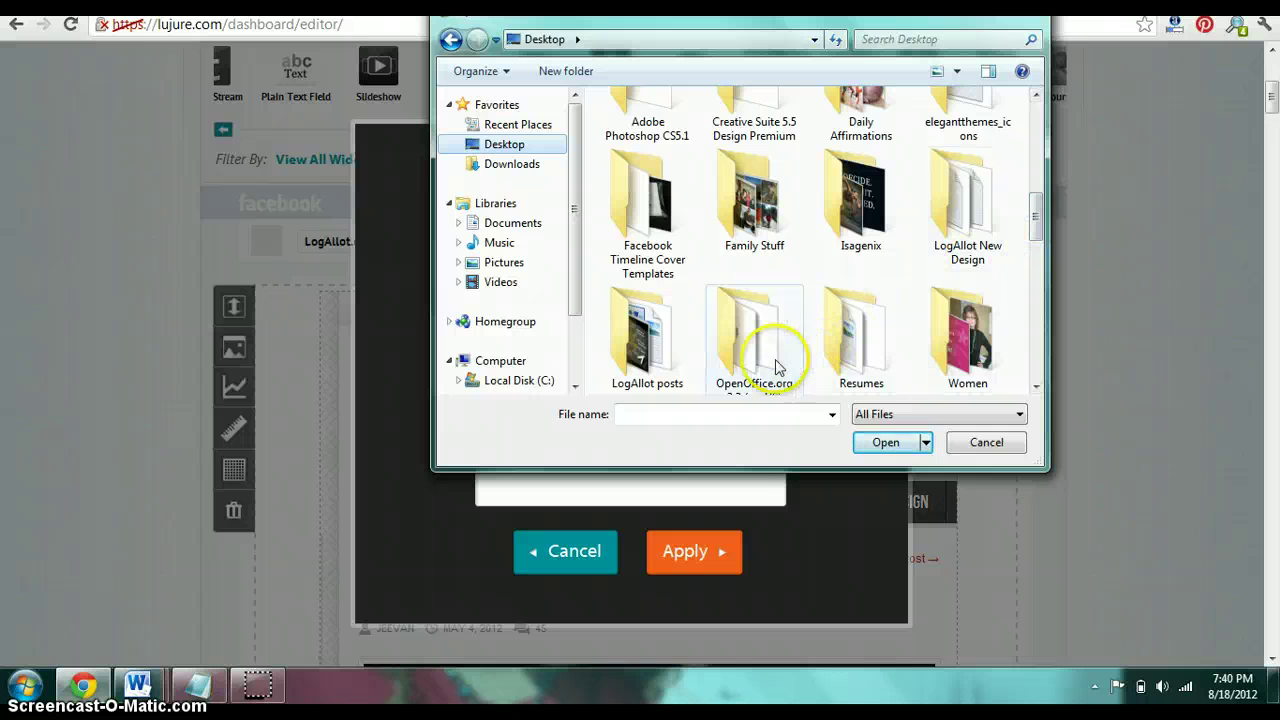
double_click(616, 372)
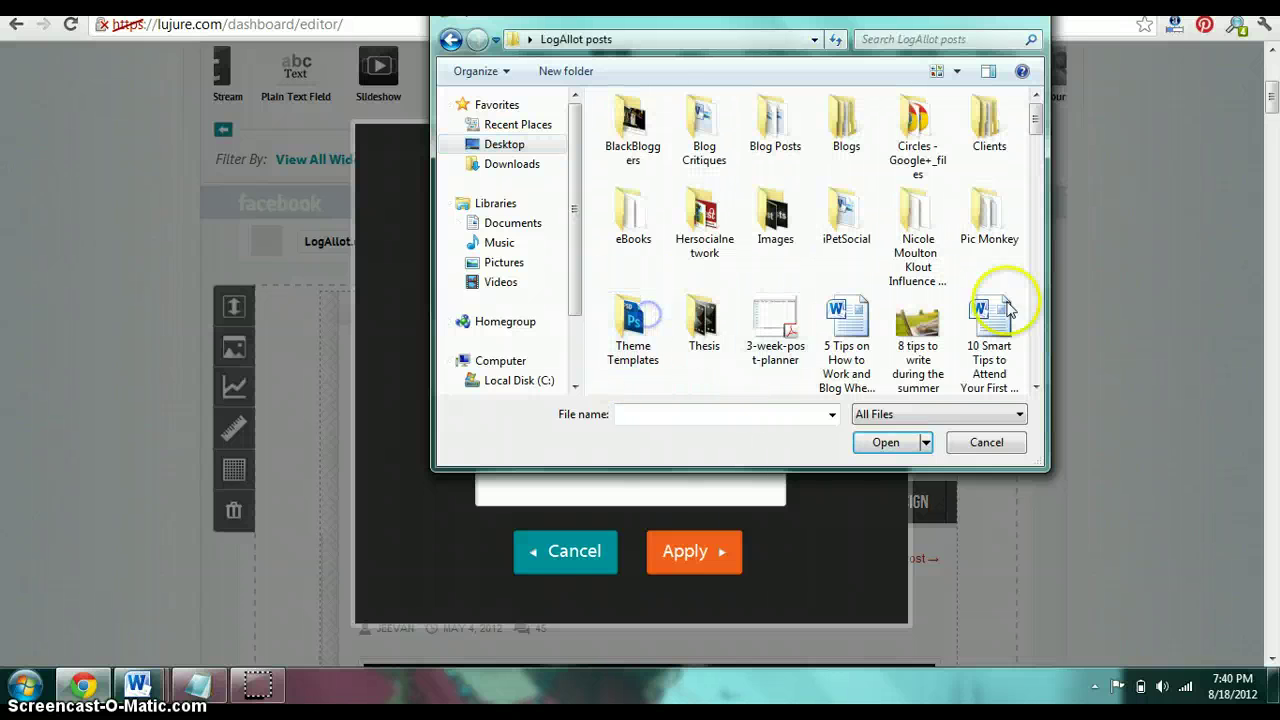
drag(1036, 120, 1037, 238)
click(703, 215)
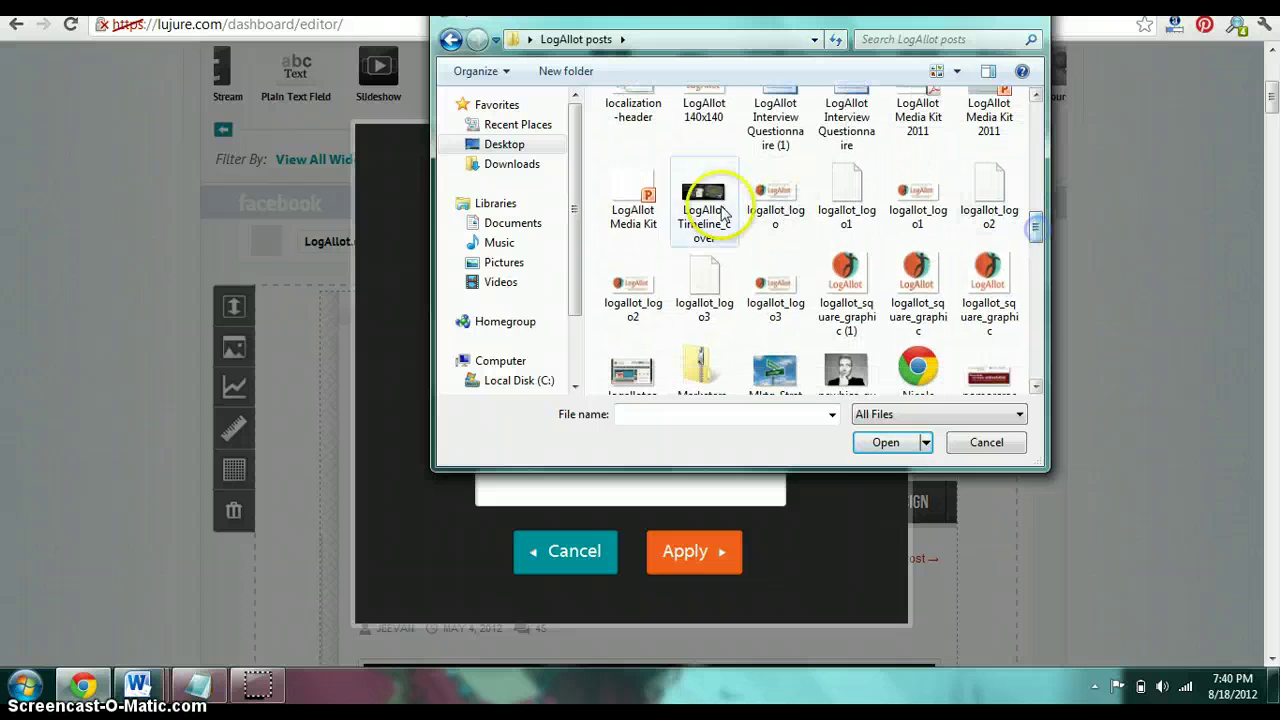
click(876, 446)
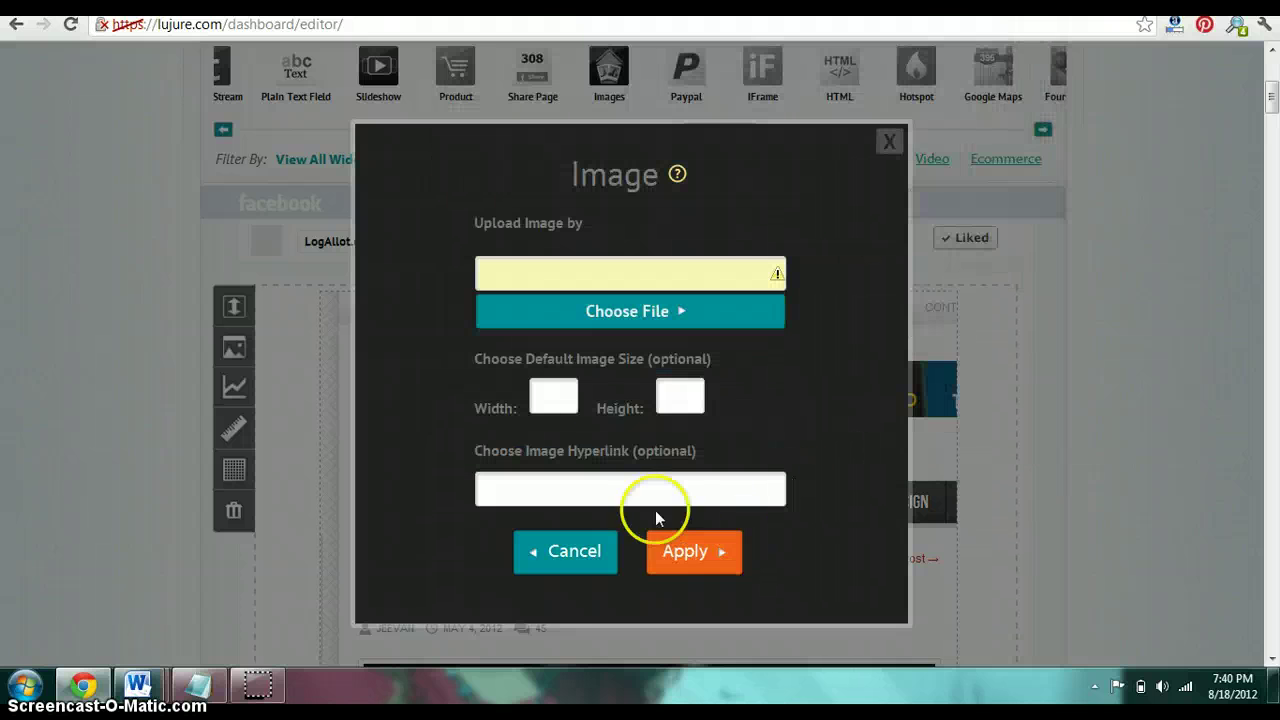
- Upload the chosen cover image at 815 by 315
click(546, 397)
click(681, 396)
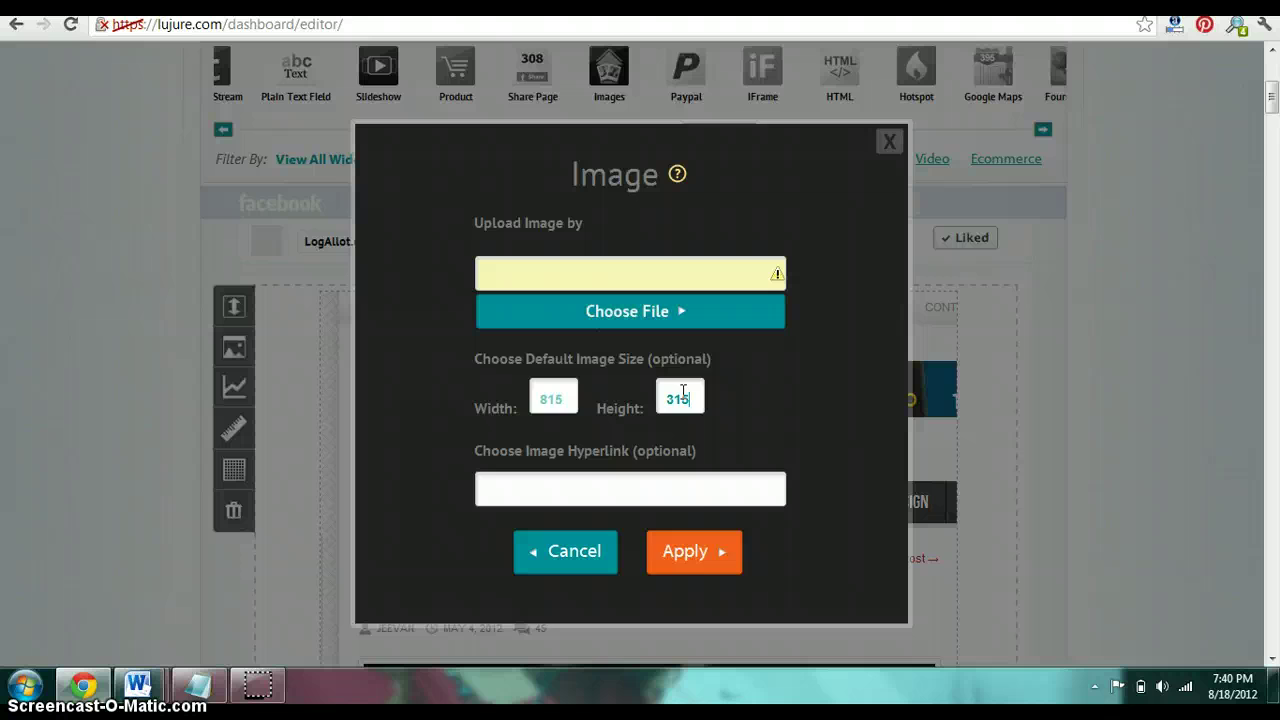
click(686, 558)
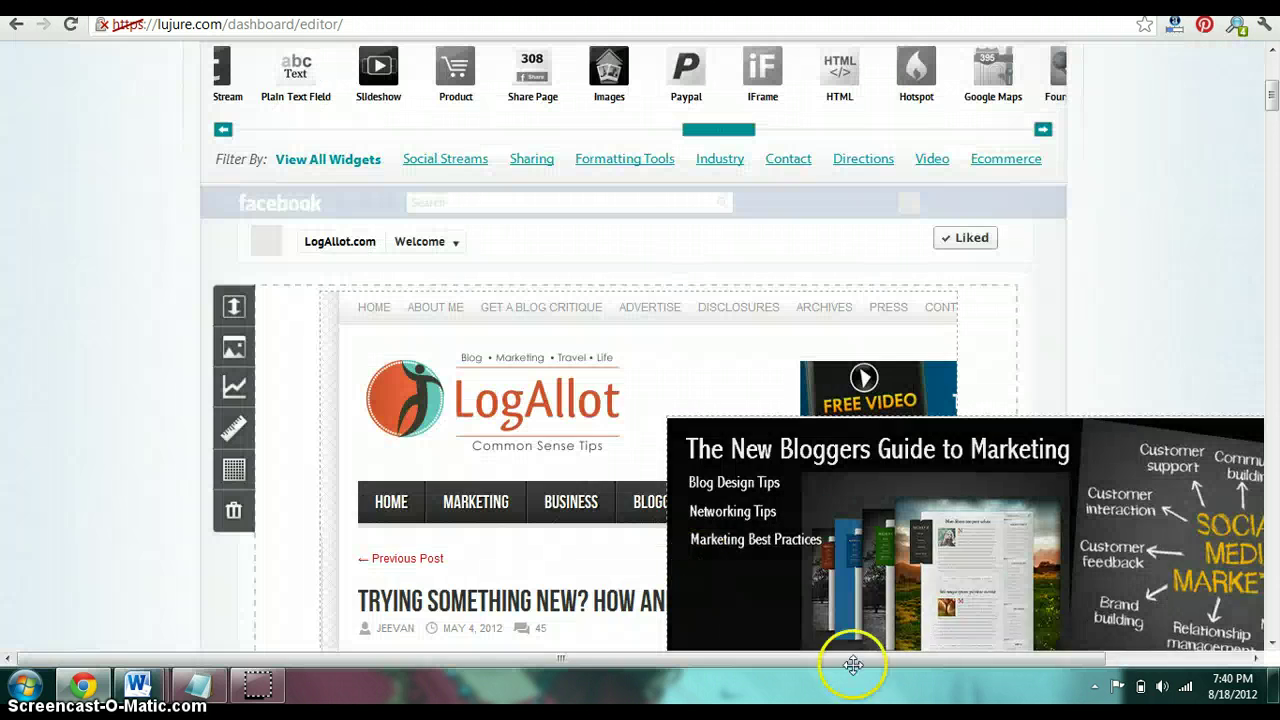
- Move the banner over the blog post and shrink it to fit the post column
drag(1170, 580, 880, 425)
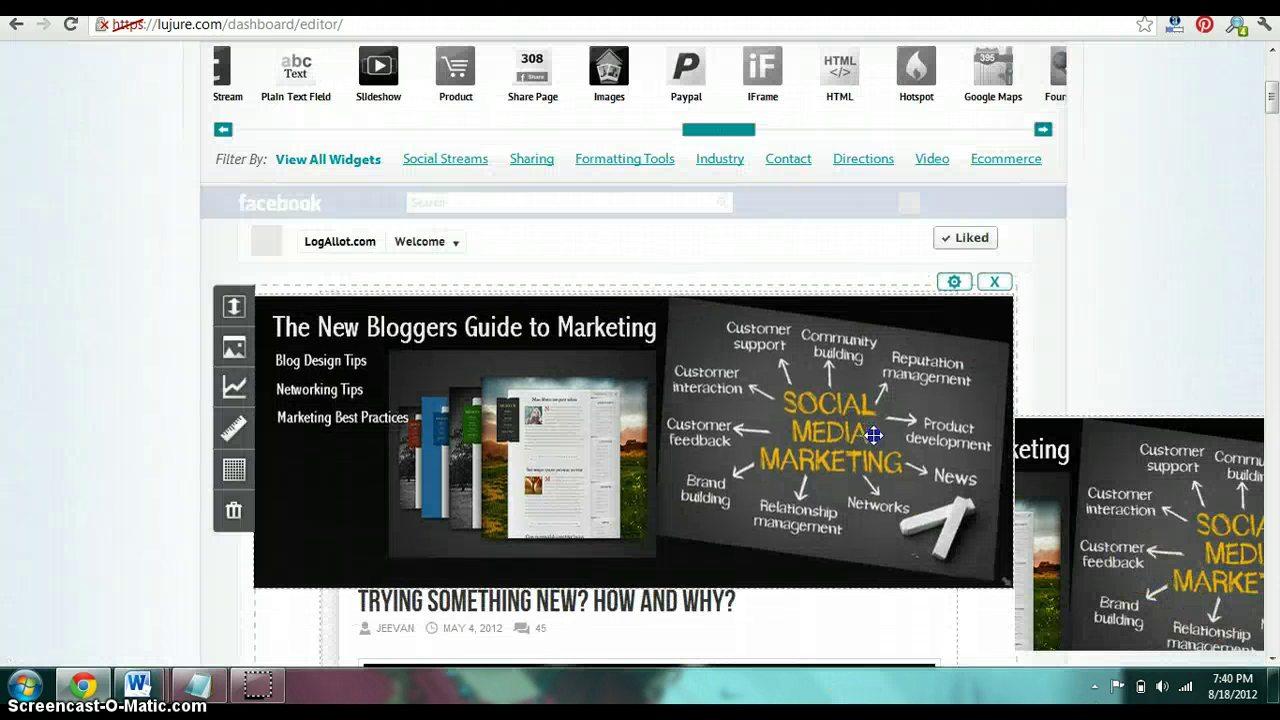
drag(1007, 572, 971, 574)
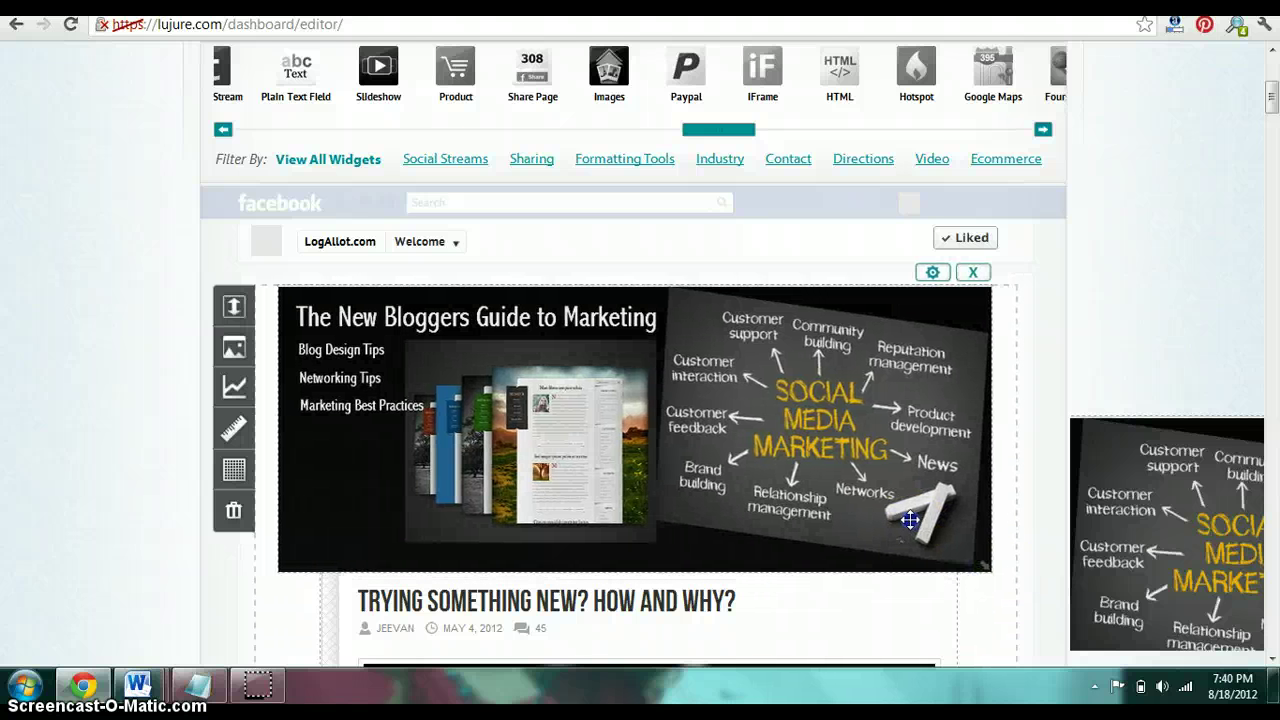
click(972, 547)
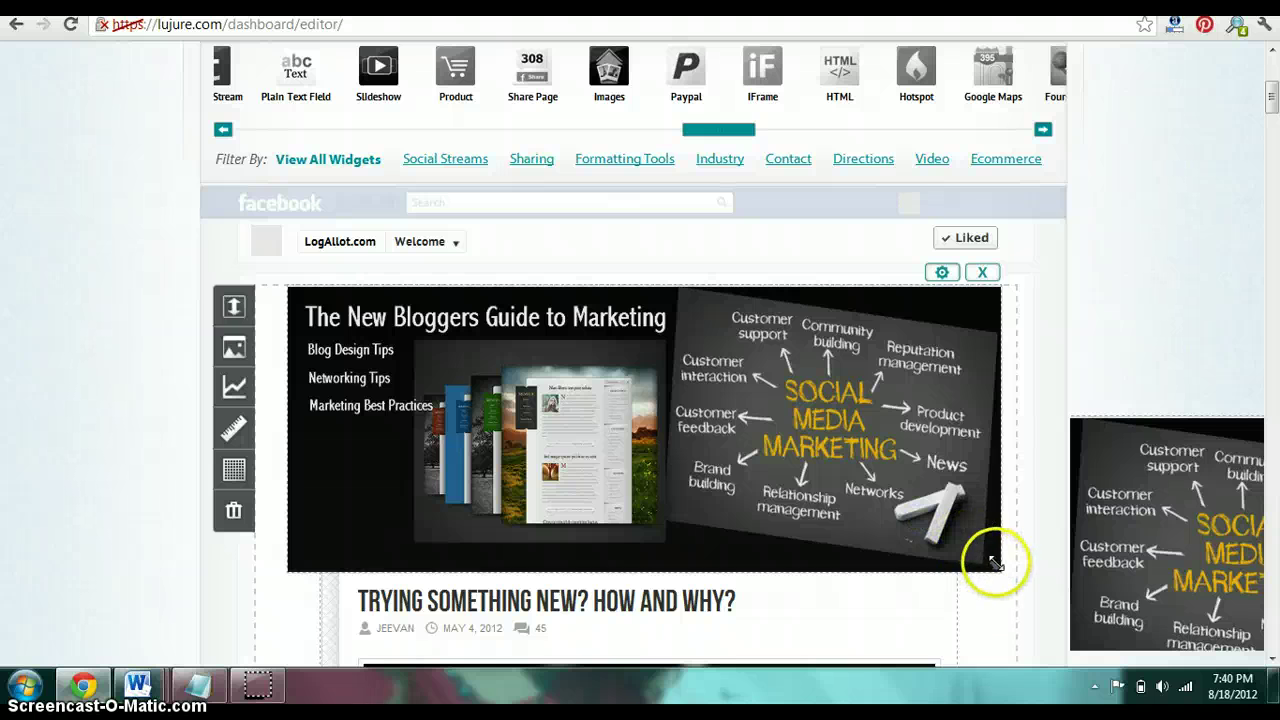
drag(957, 553, 955, 537)
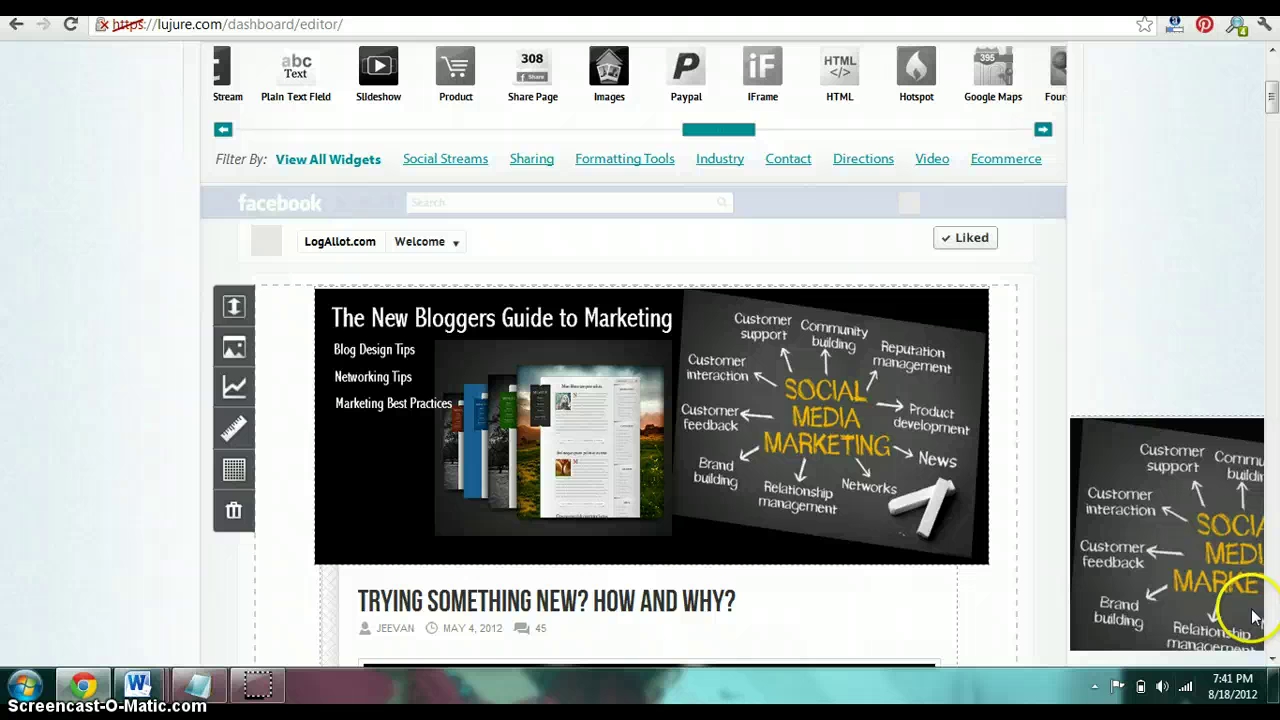
click(1209, 466)
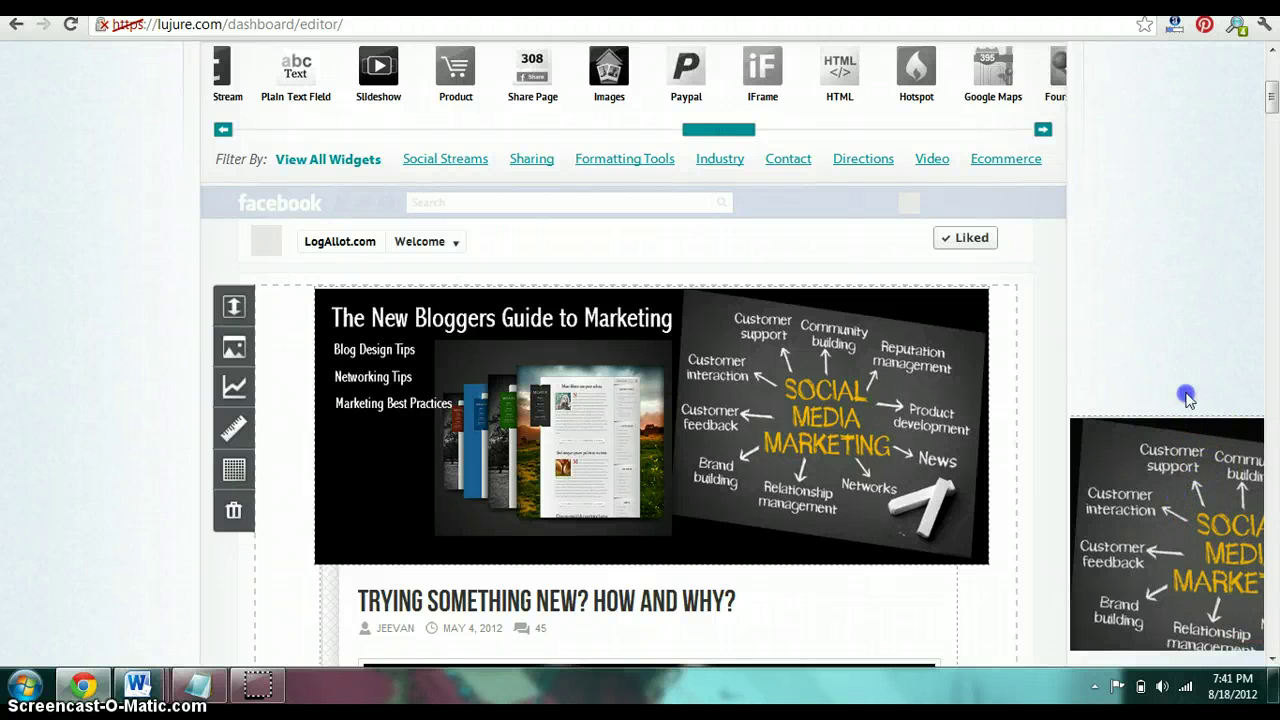
- Save the LogAllot.com welcome tab app
click(1271, 100)
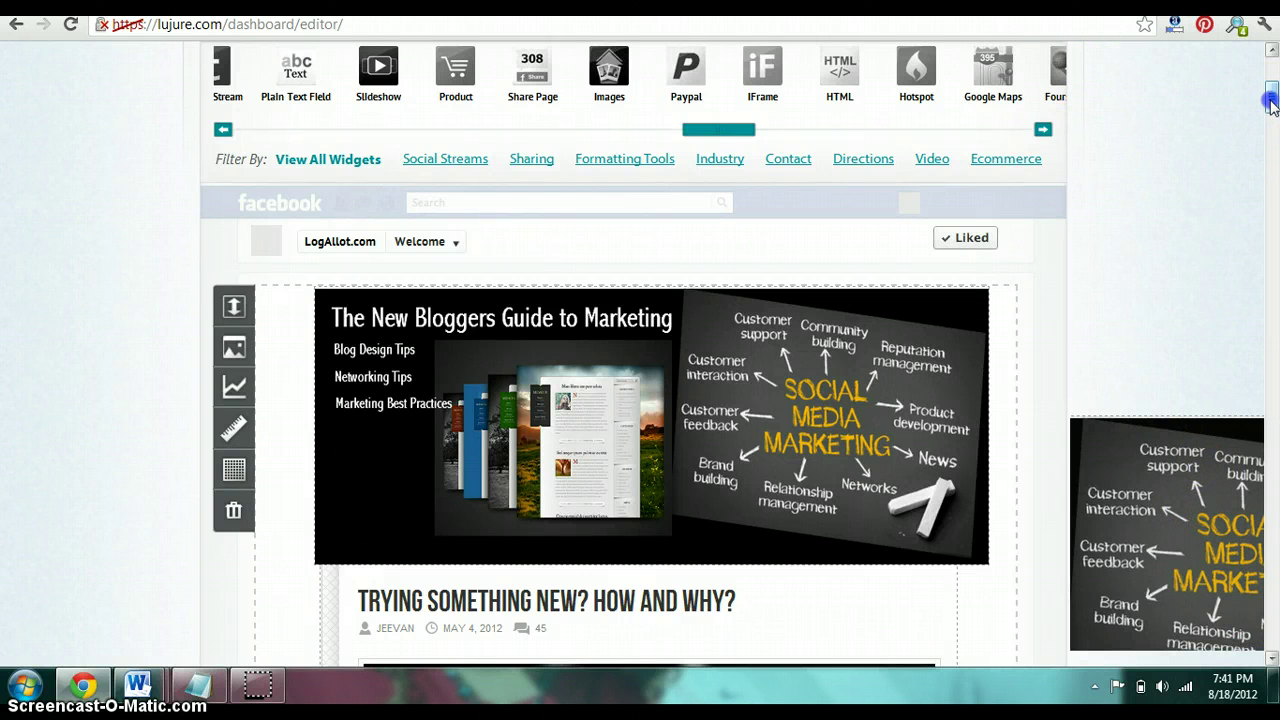
mouse_move(1273, 112)
mouse_down()
mouse_move(1273, 146)
mouse_move(1272, 88)
mouse_up()
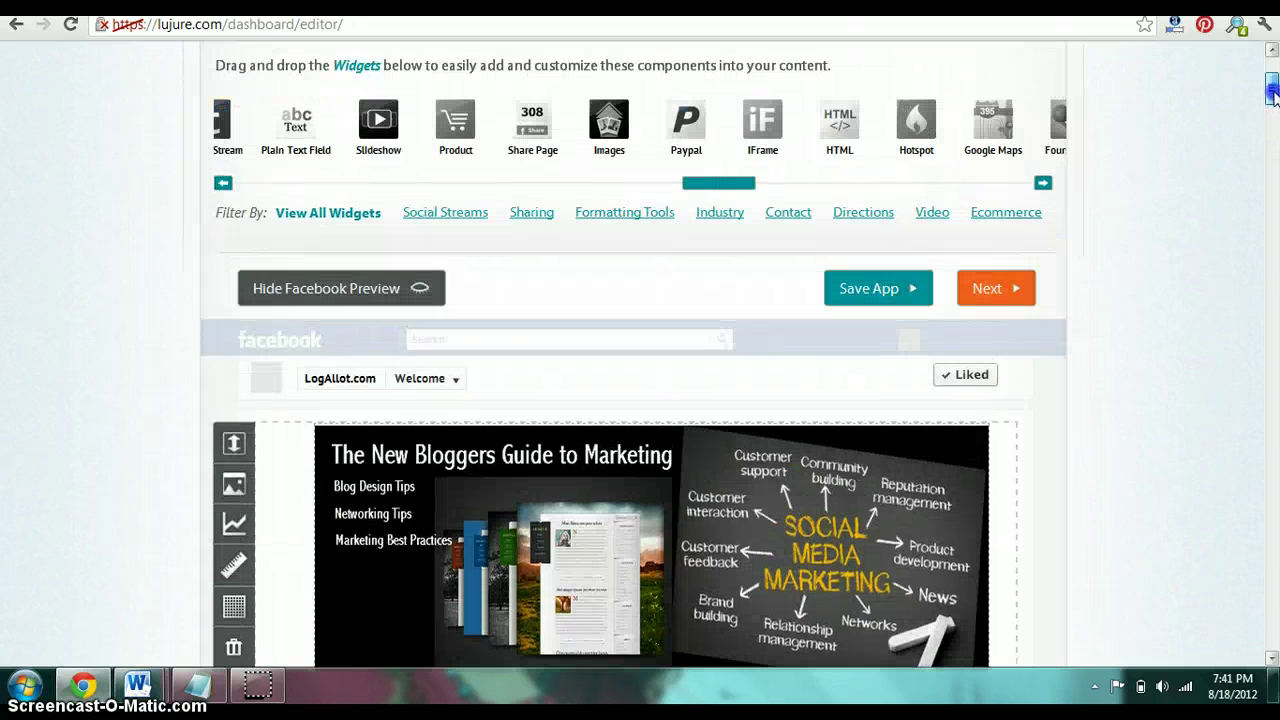
click(872, 296)
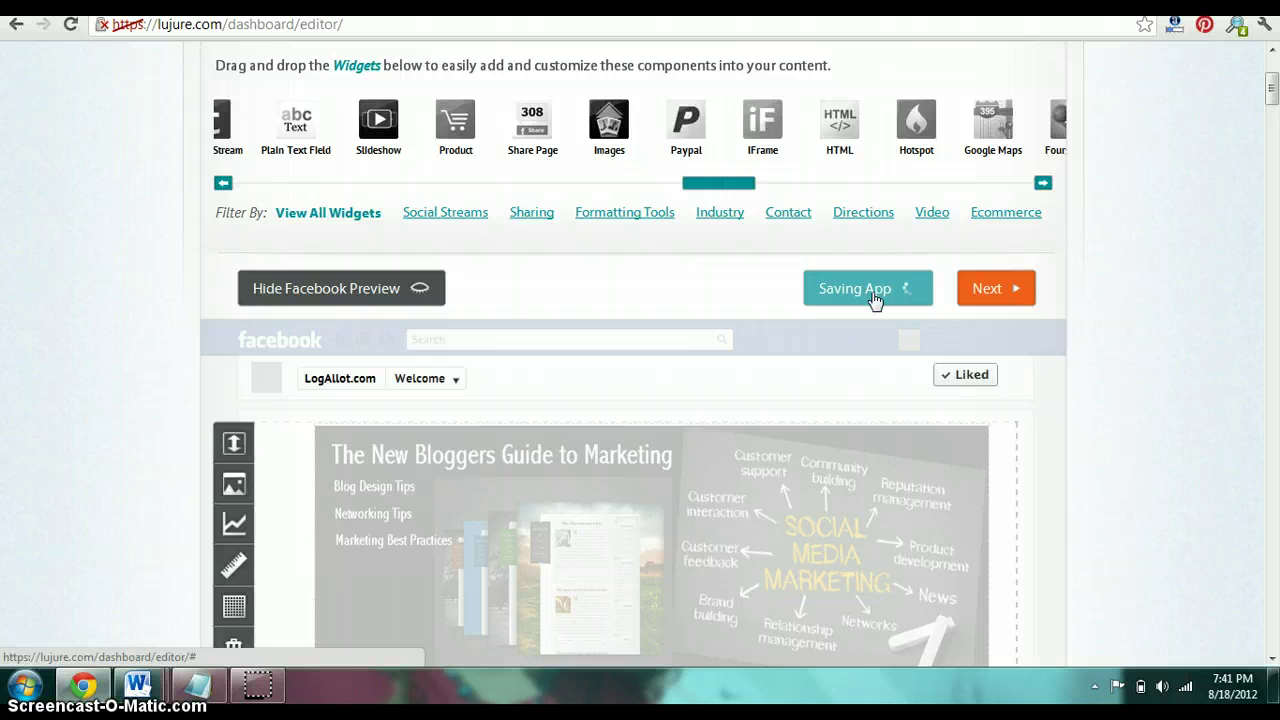
- Skip the Like Gate and publish the welcome tab to Facebook
click(992, 289)
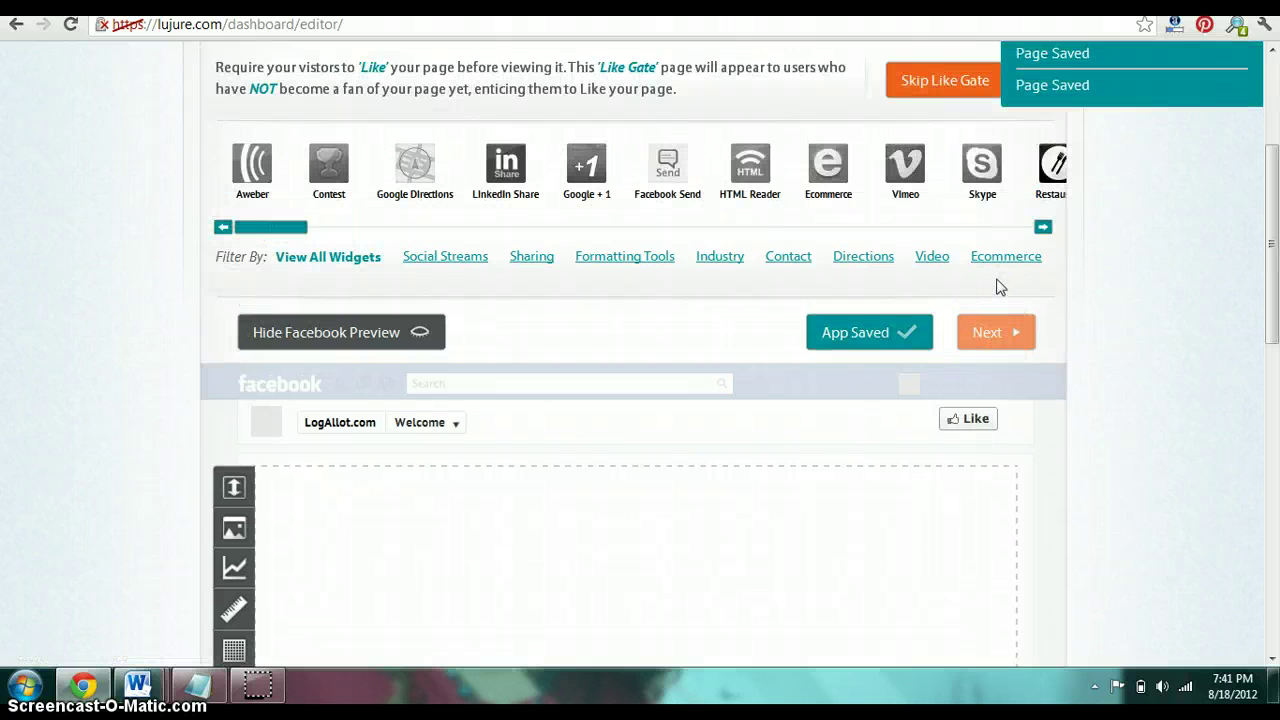
click(944, 90)
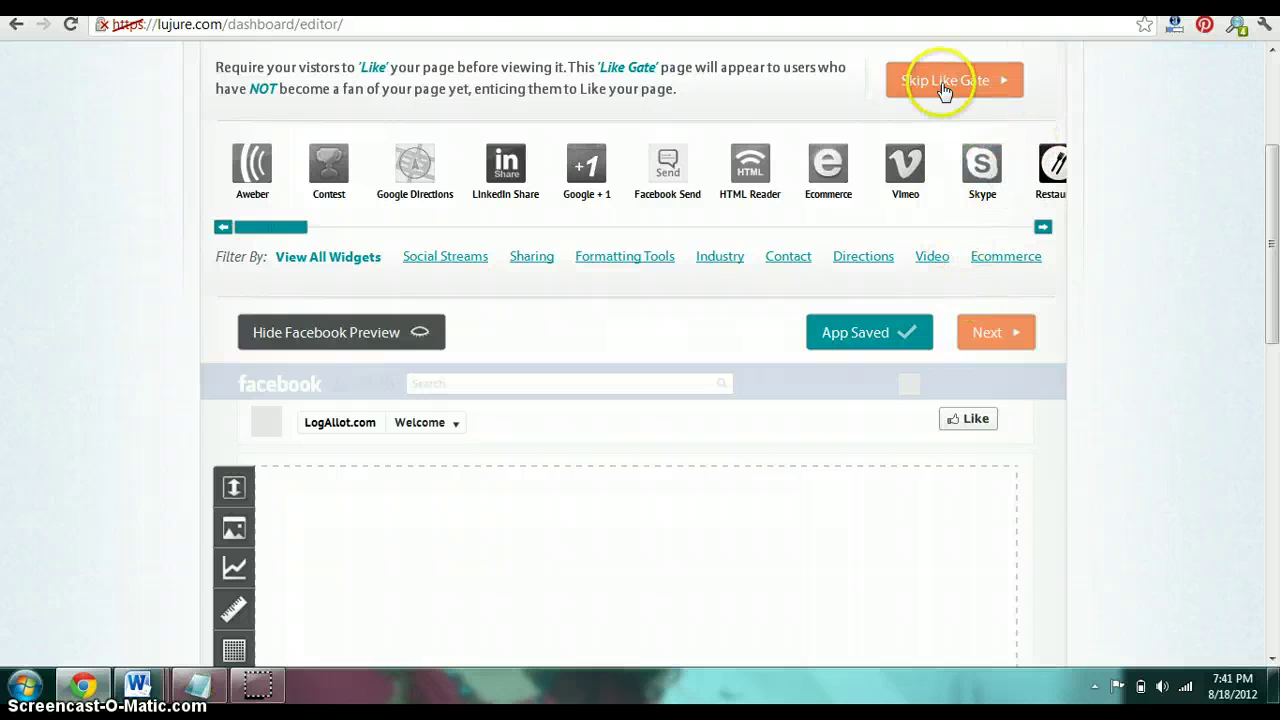
click(987, 314)
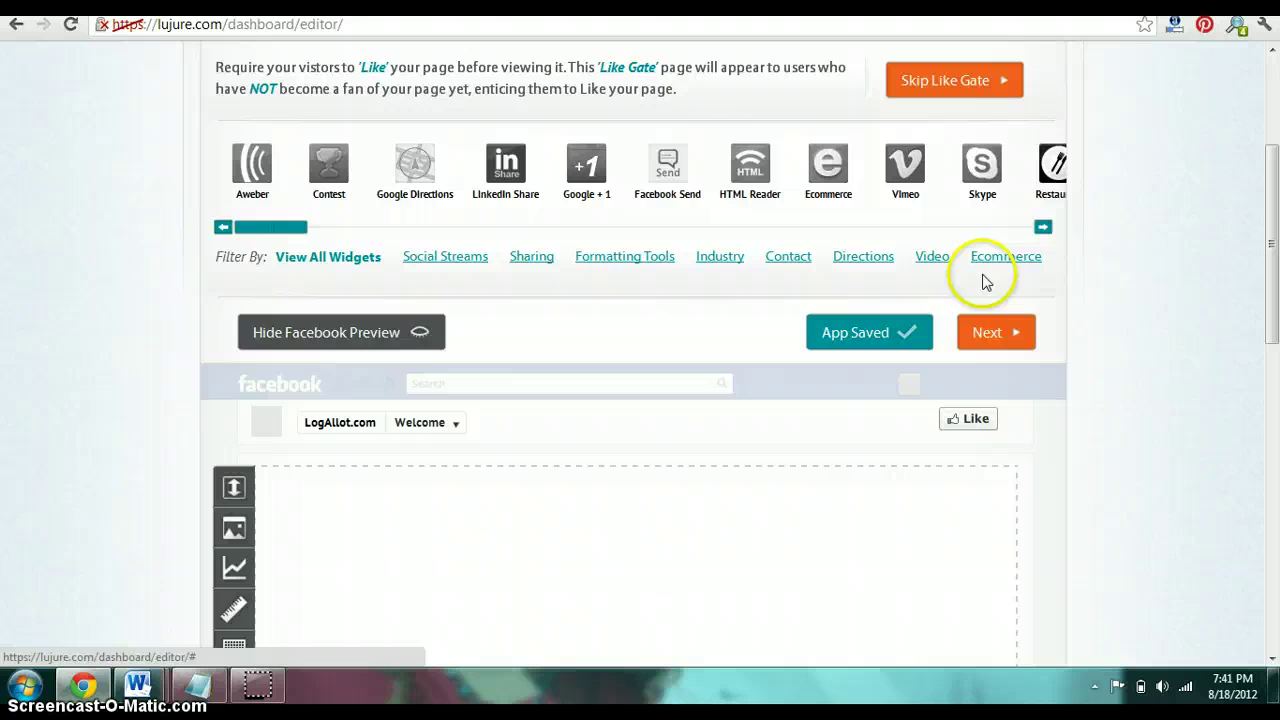
click(986, 331)
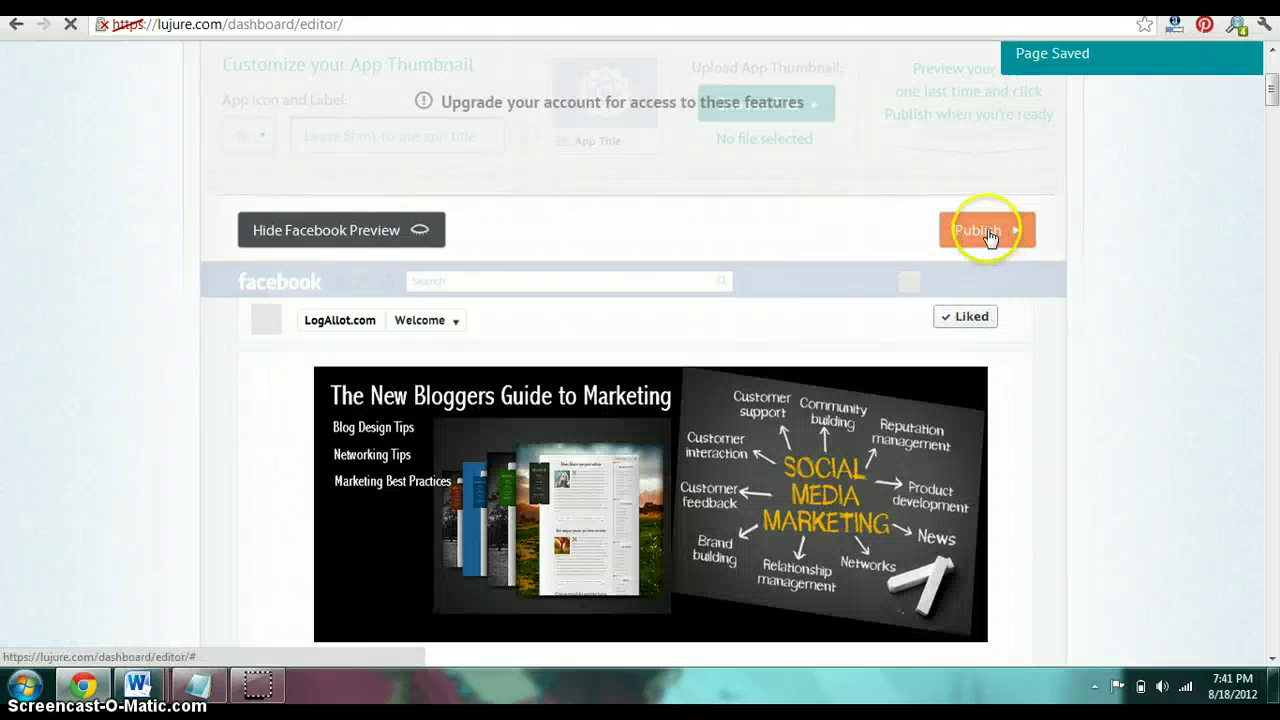
click(988, 231)
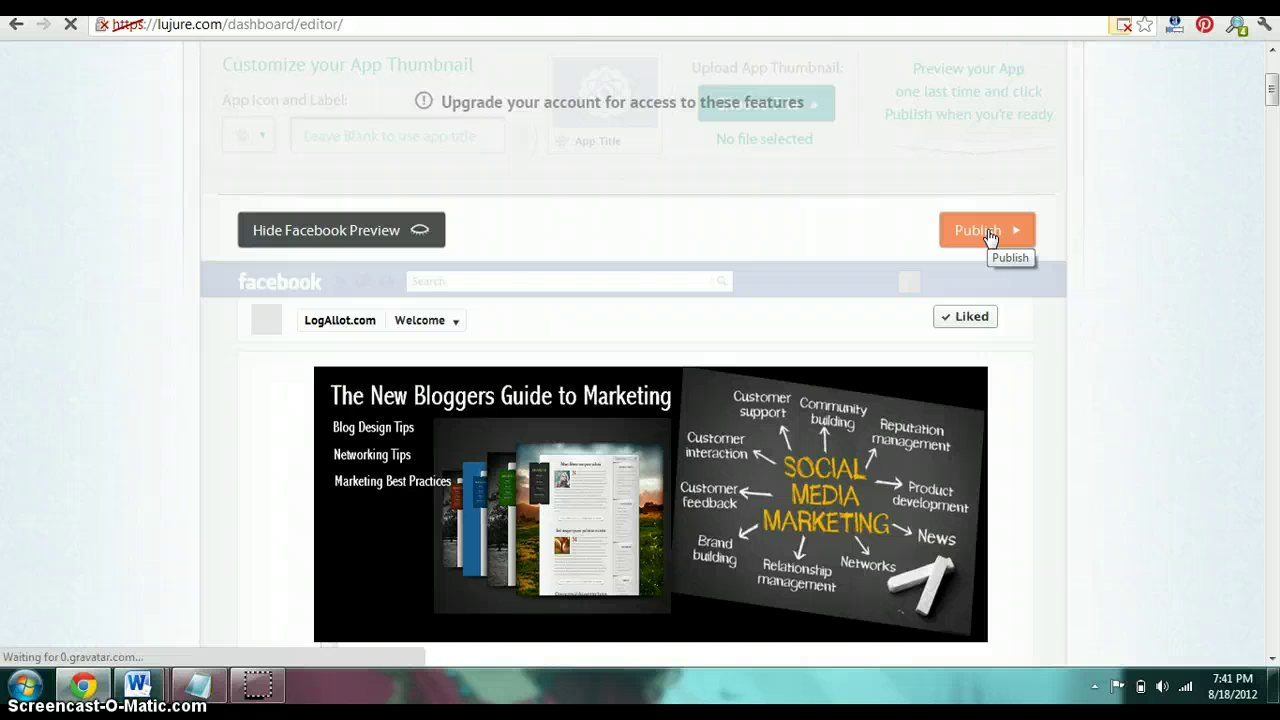
click(666, 86)
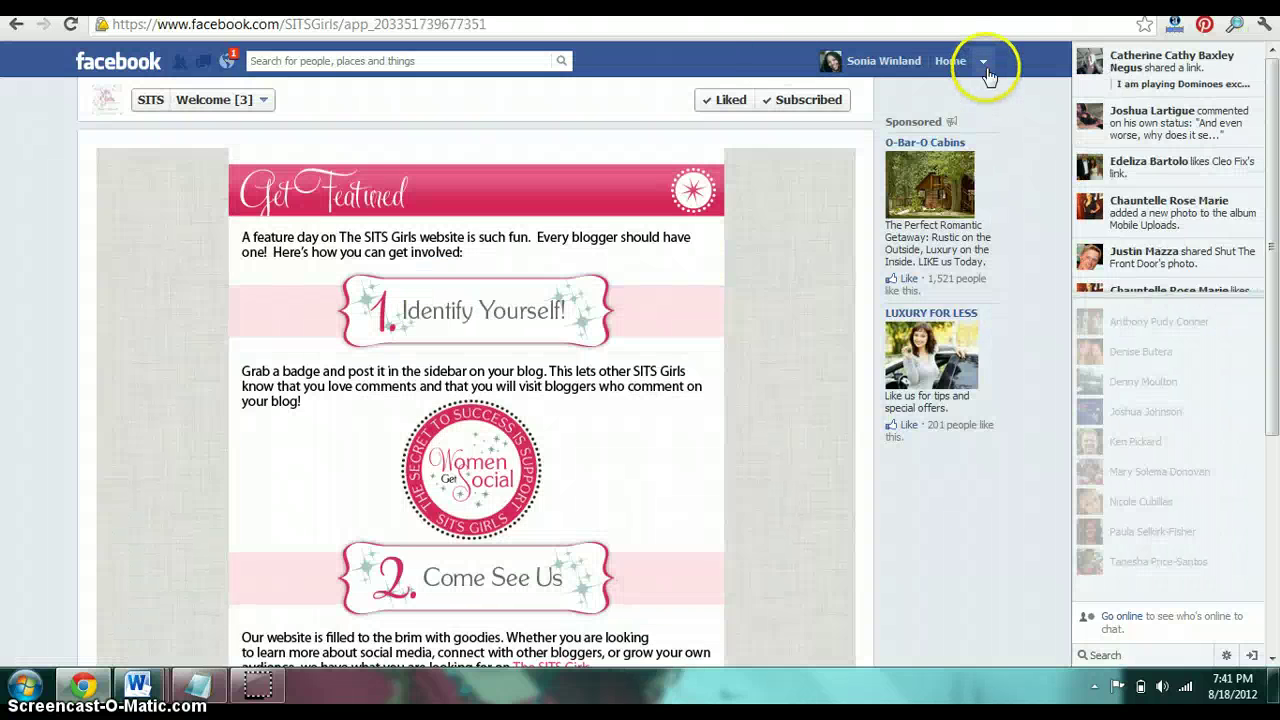
- Act as the LogAllot.com page and open its Welcome app tab
click(983, 61)
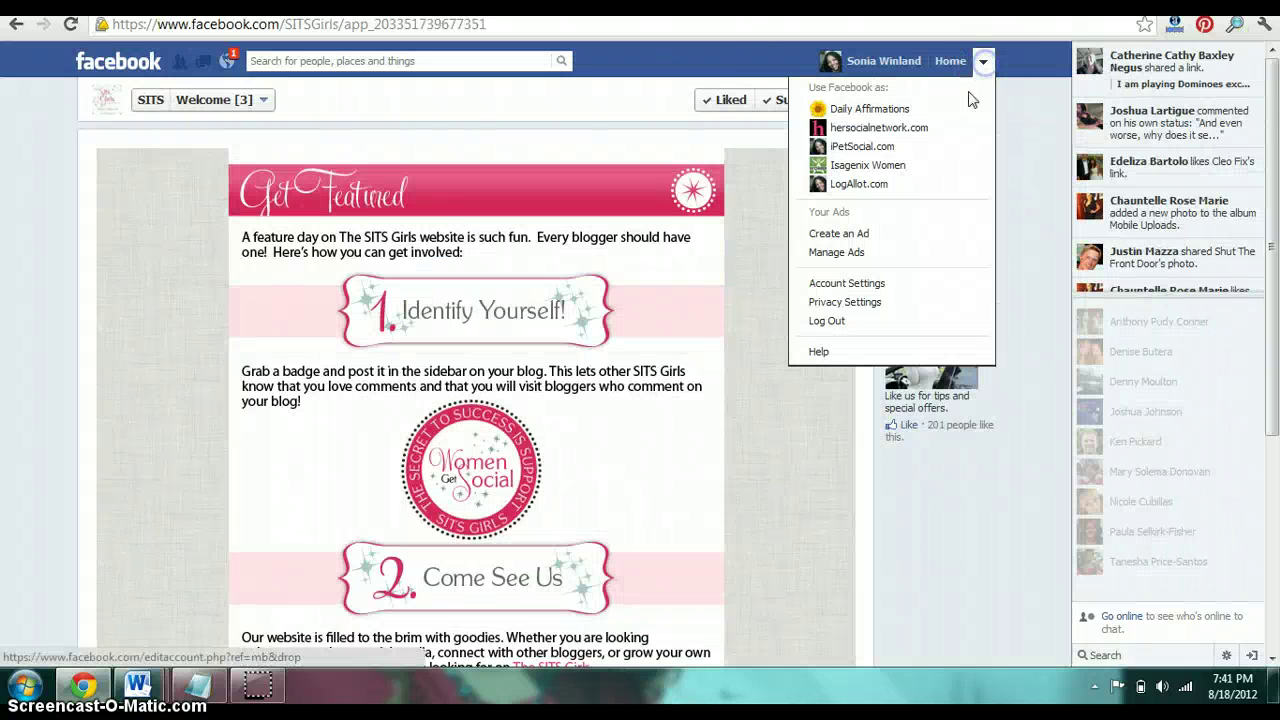
click(865, 186)
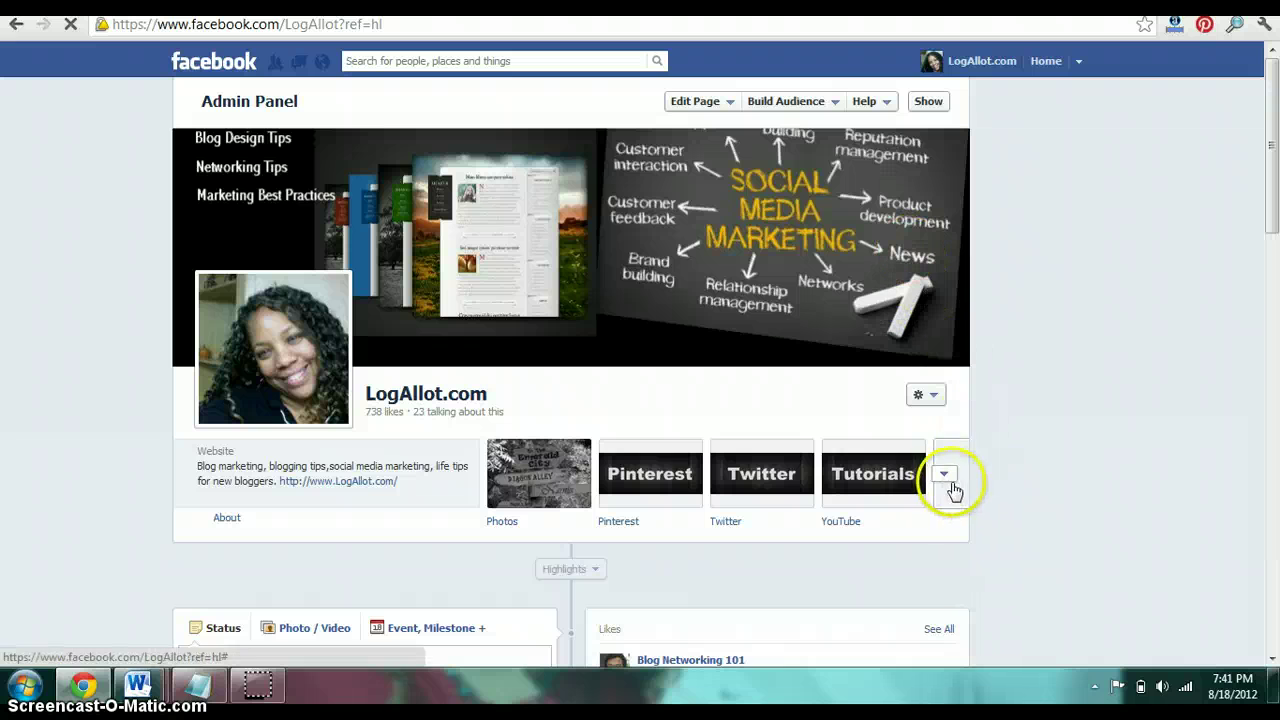
click(944, 479)
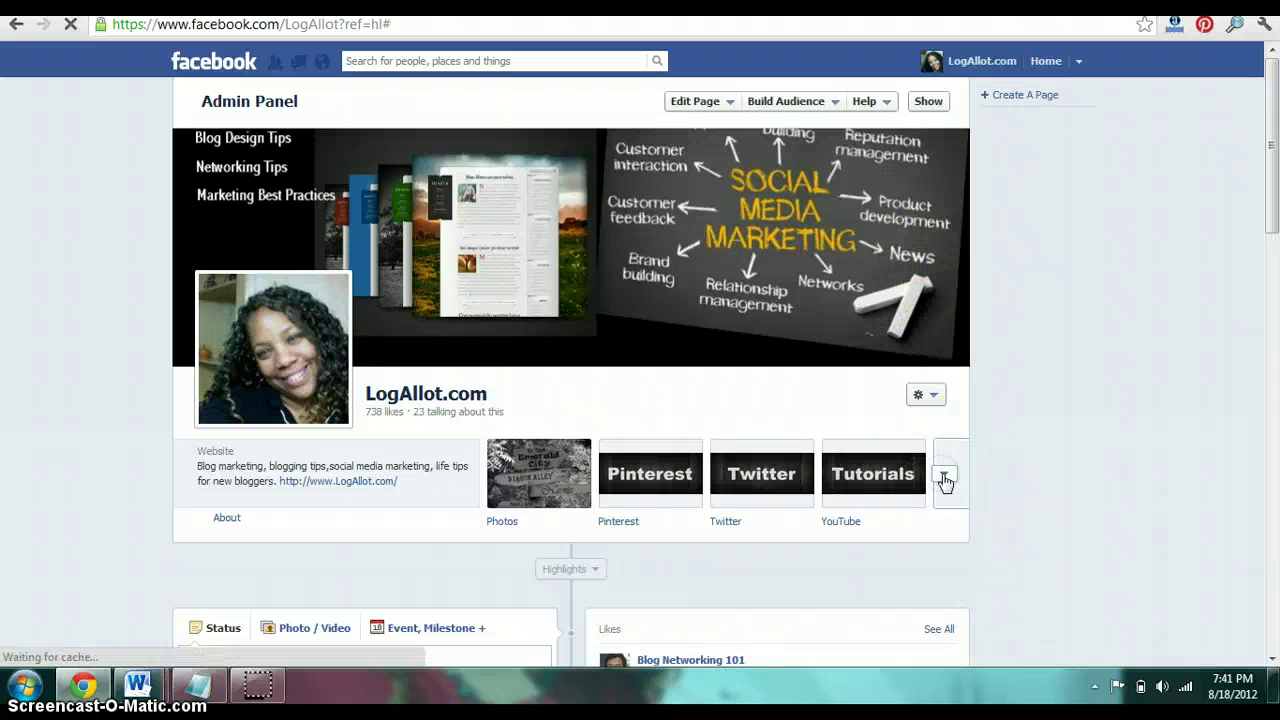
click(744, 600)
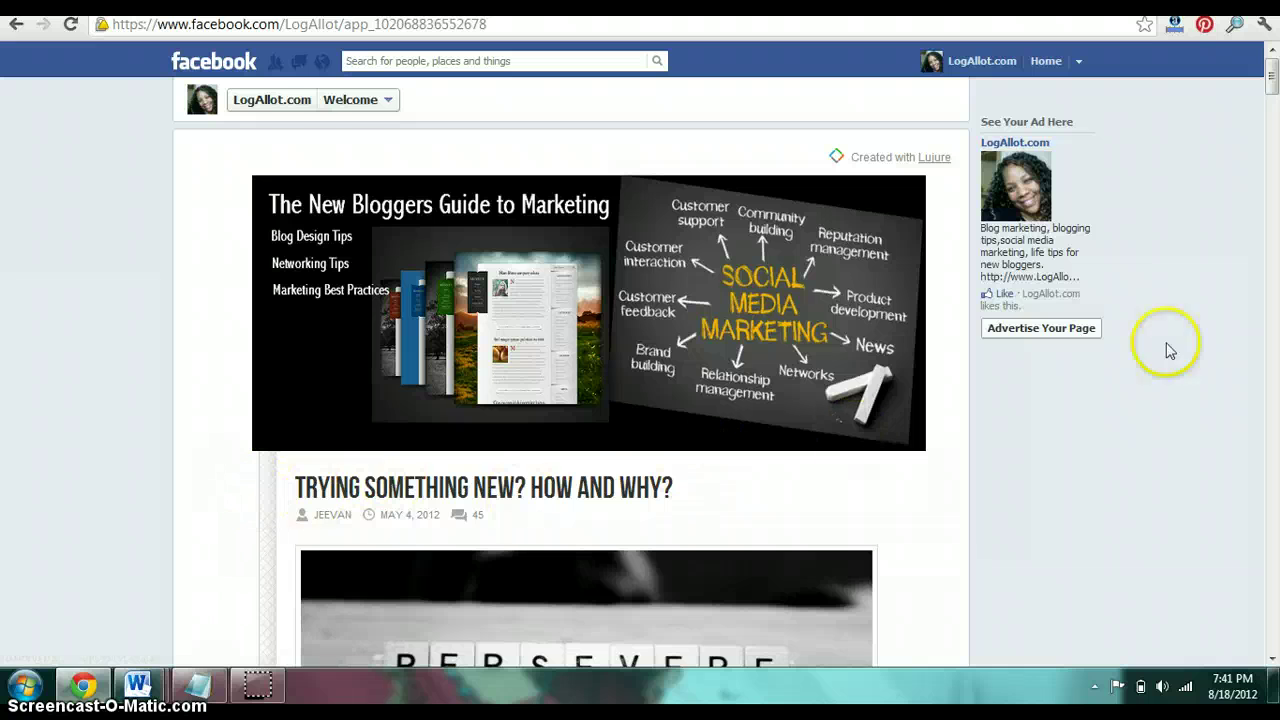
drag(1275, 88, 1275, 103)
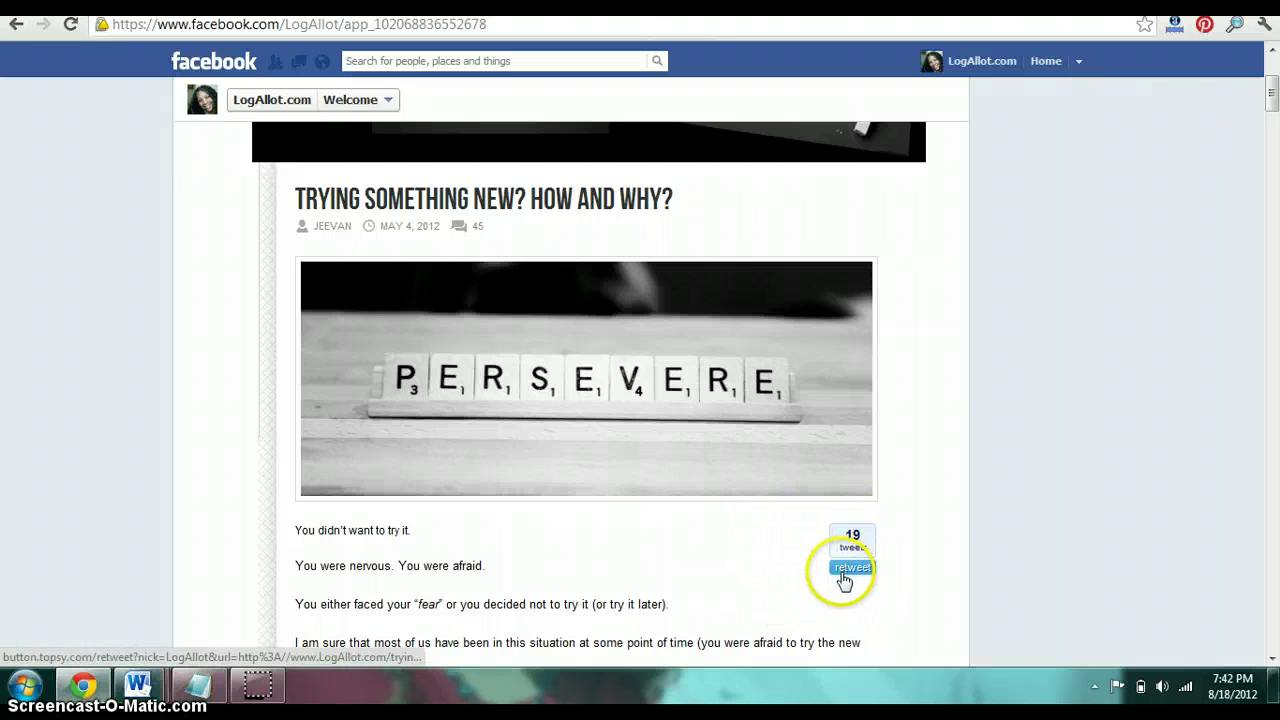
click(845, 570)
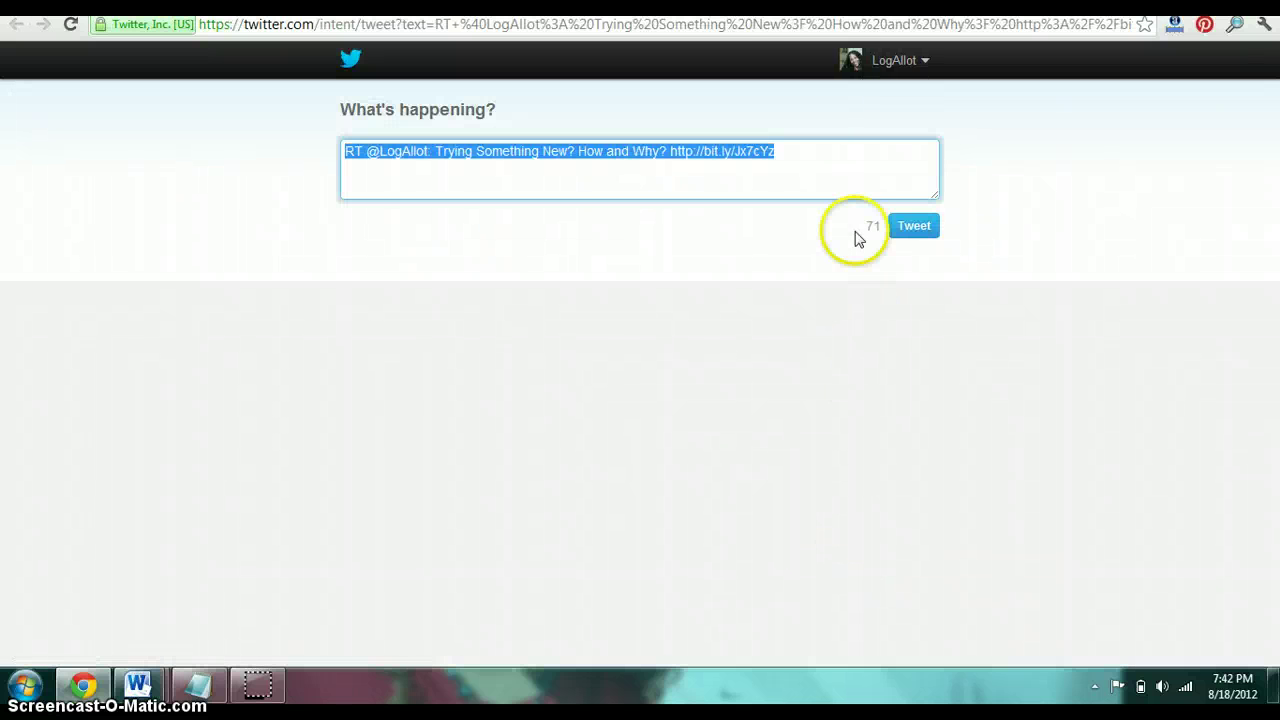
click(1277, 194)
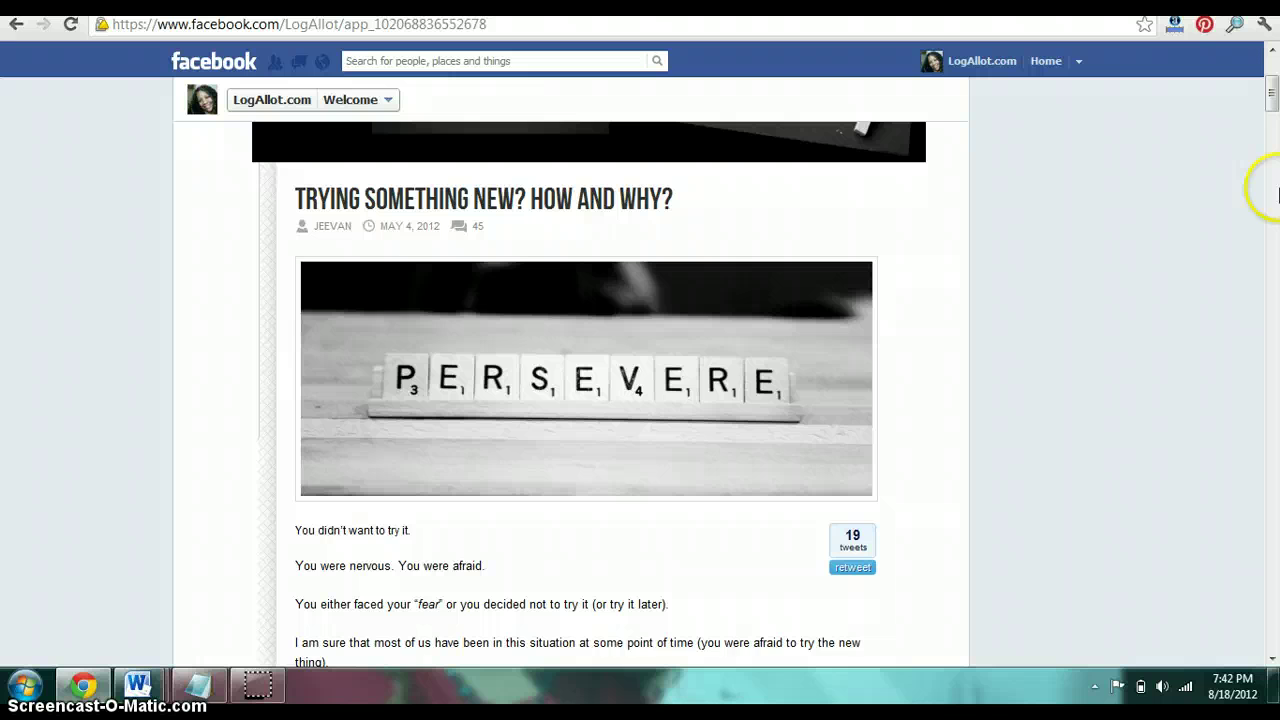
drag(1266, 95, 1266, 271)
click(548, 262)
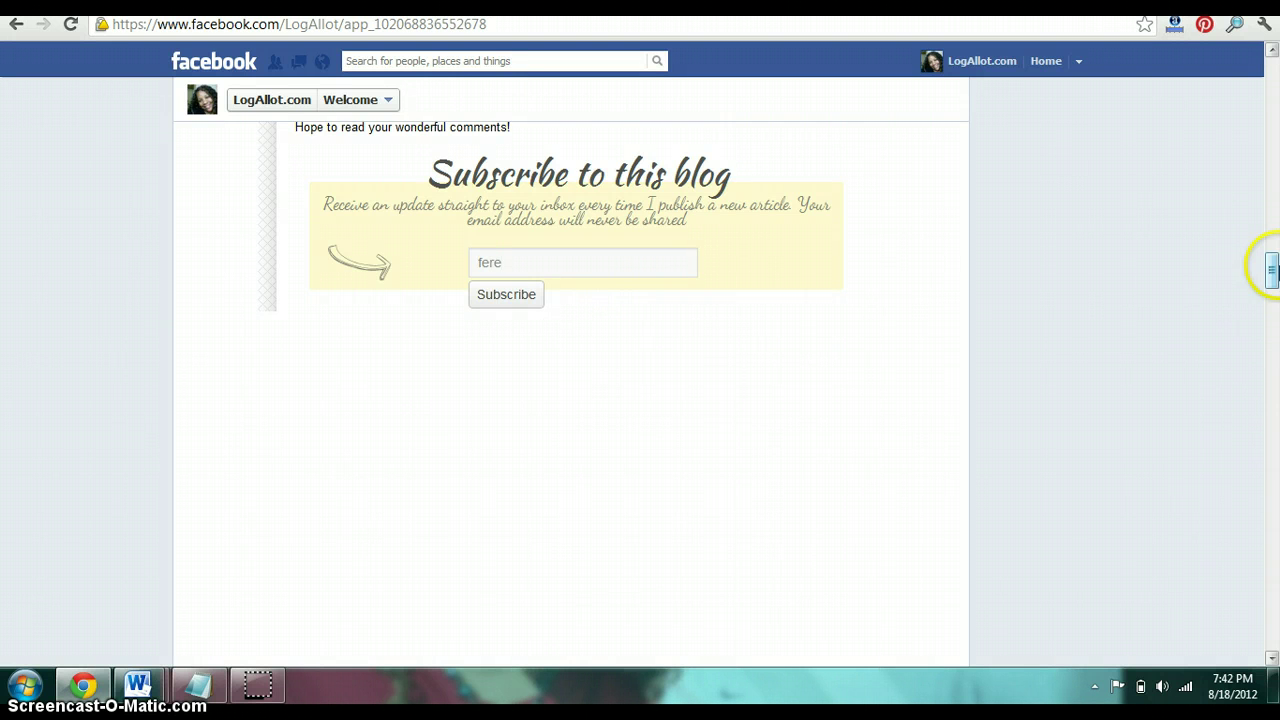
drag(1268, 268, 1271, 72)
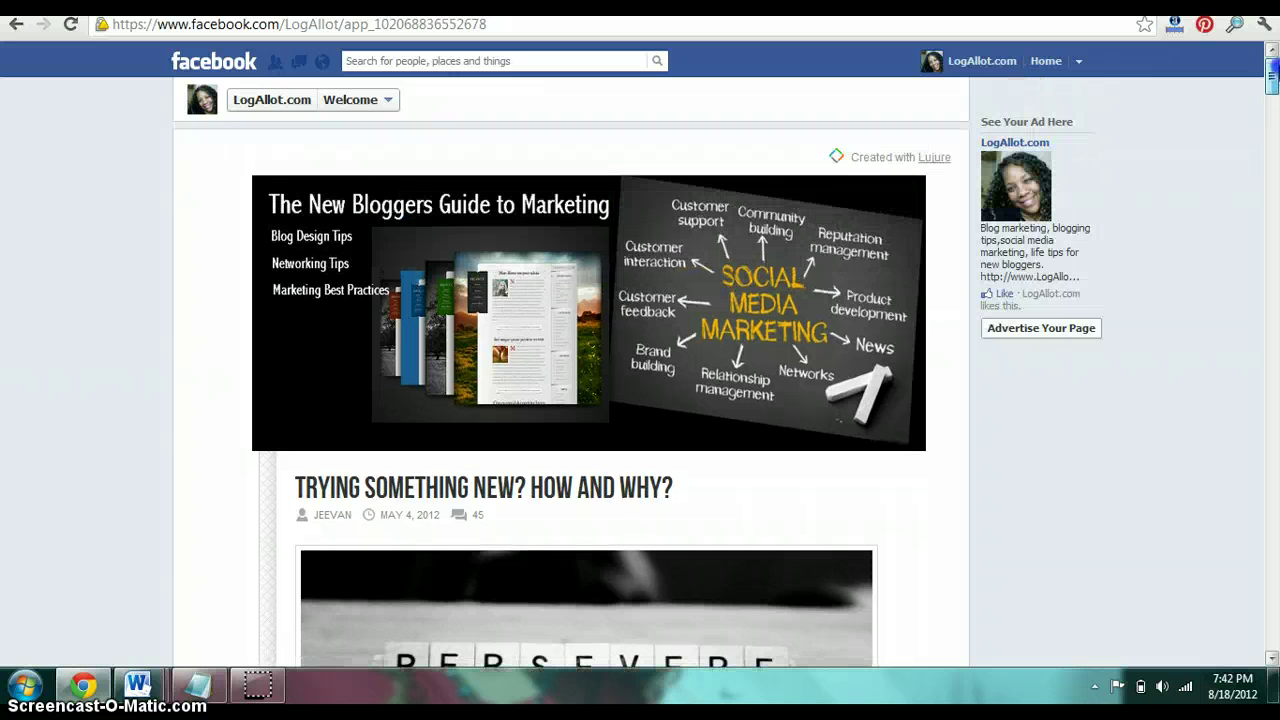